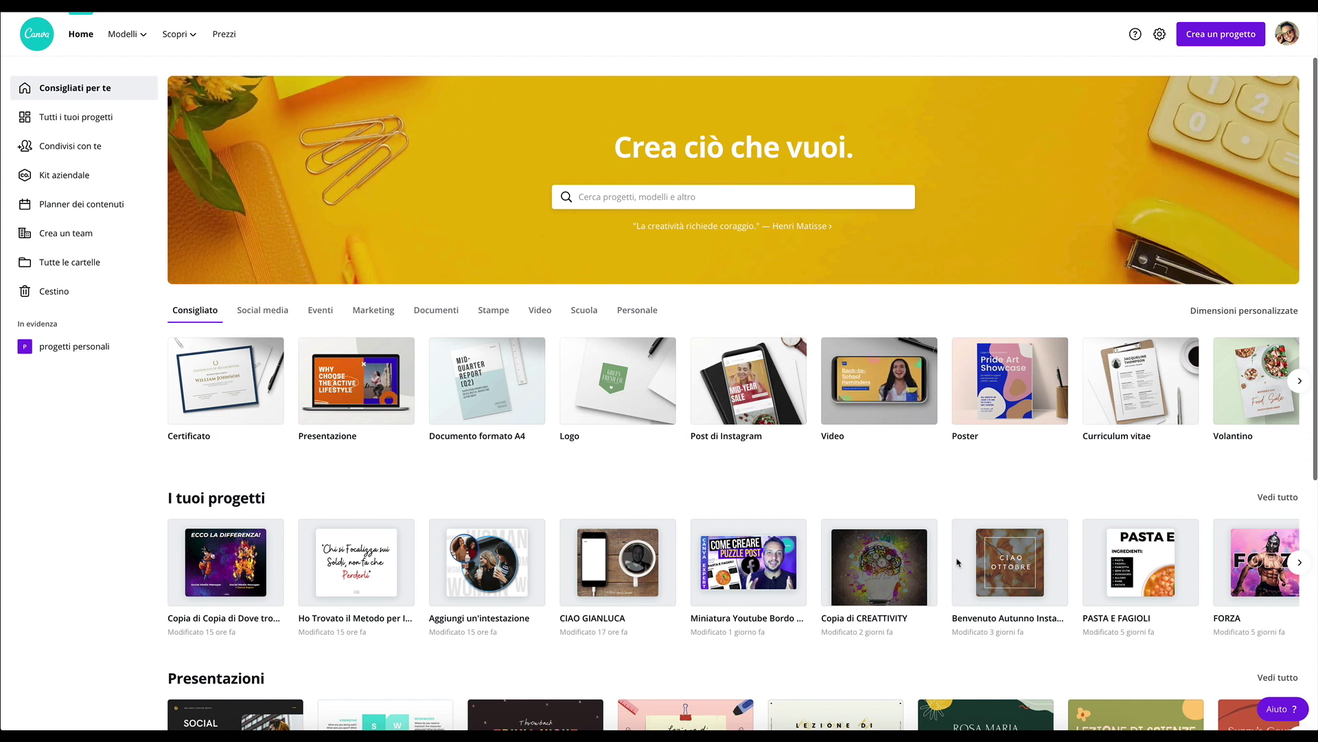
Create a new blank Post di Facebook design from a 'post' search in Crea un progetto.
left_click(1201, 39)
type("post")
left_click(1106, 103)
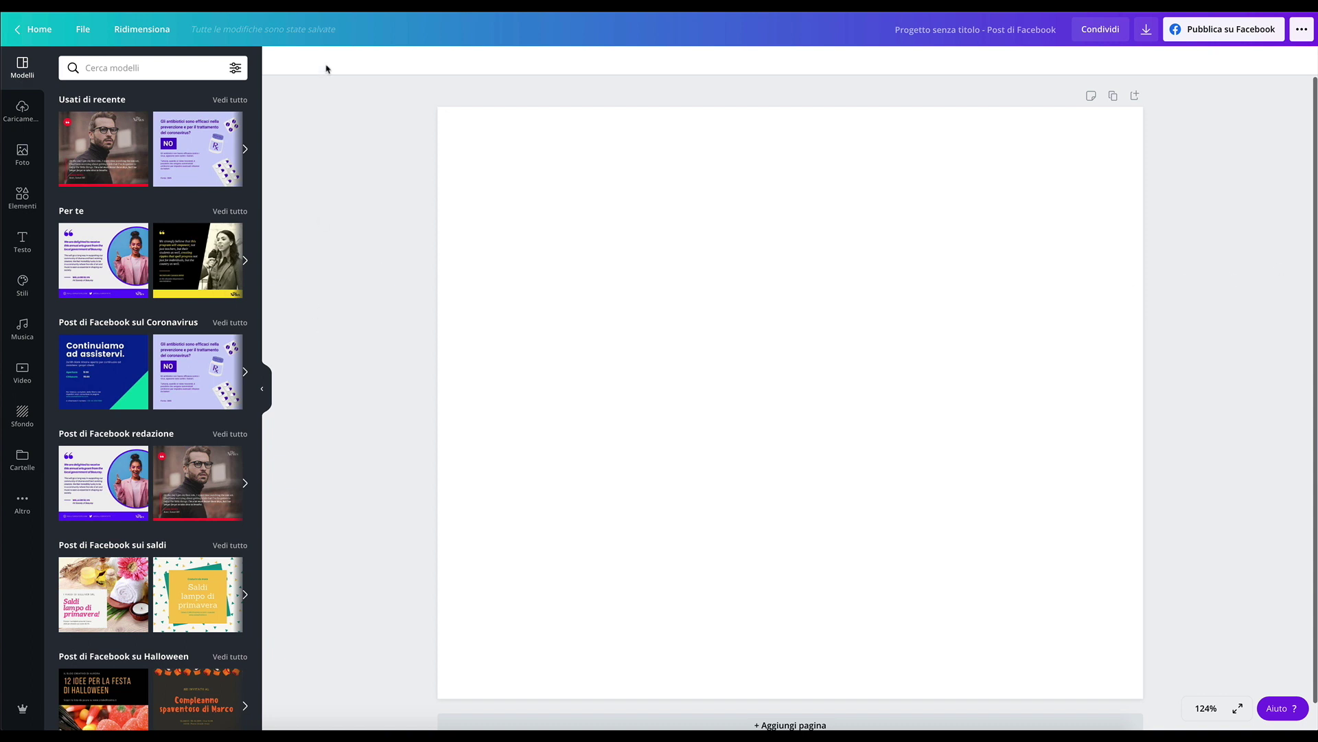
Search Google for 'frase motivazionale' in a new tab.
key("ctrl+t")
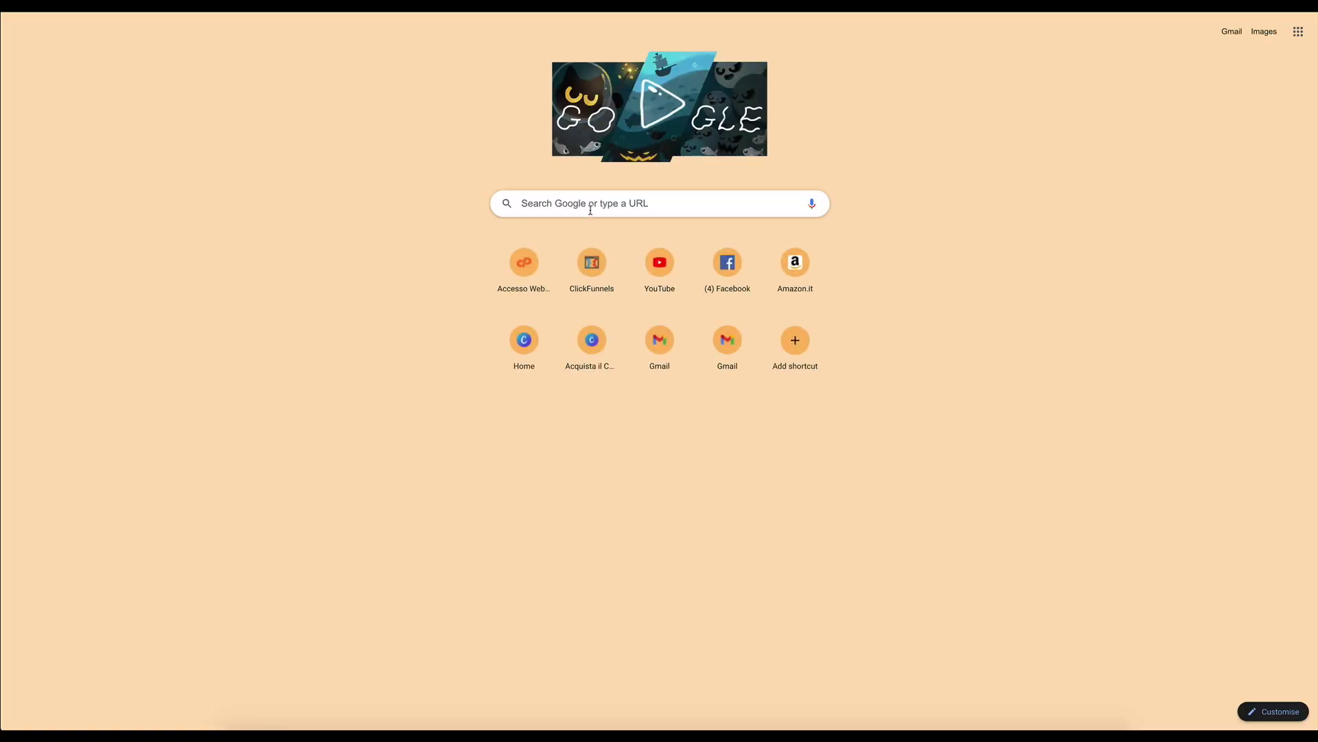
left_click(588, 207)
type("rase motivaz")
key("Return")
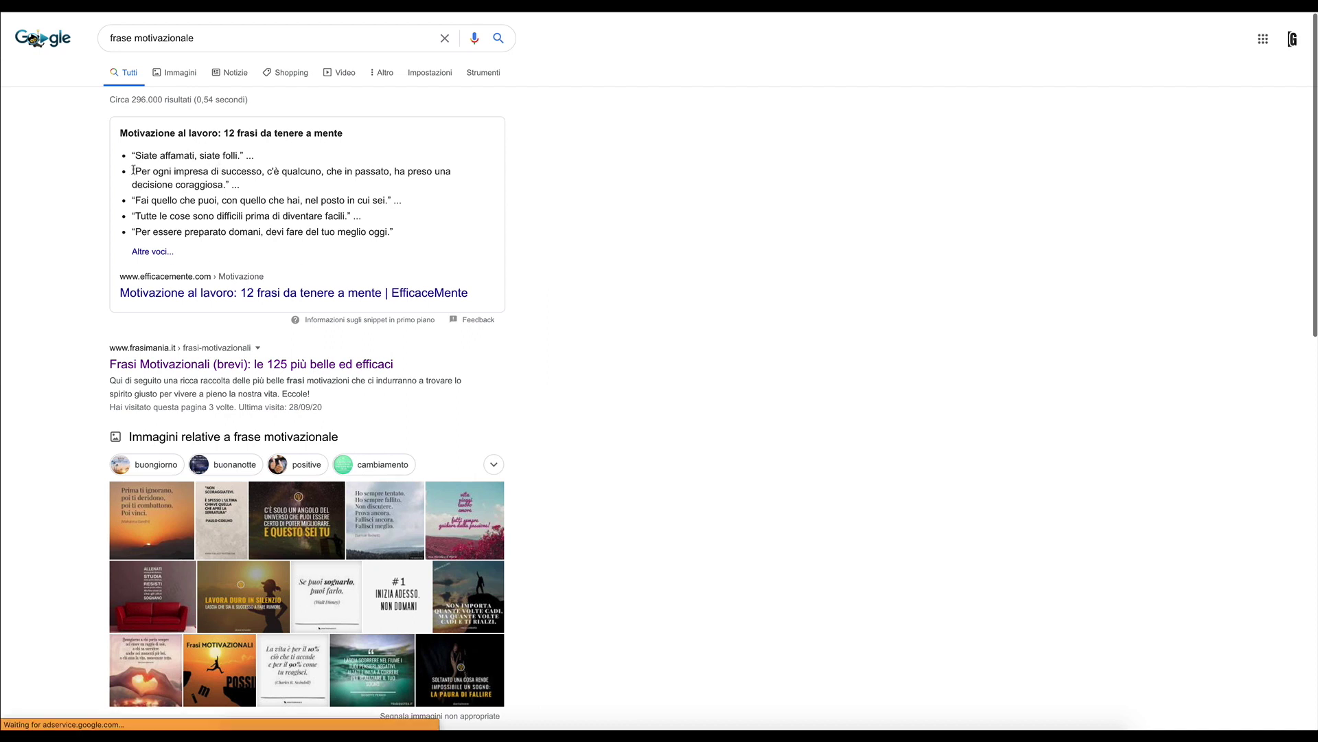
Copy the snippet quote about every successful business needing a courageous decision.
left_click_drag(134, 169, 251, 192)
right_click(221, 180)
left_click(249, 201)
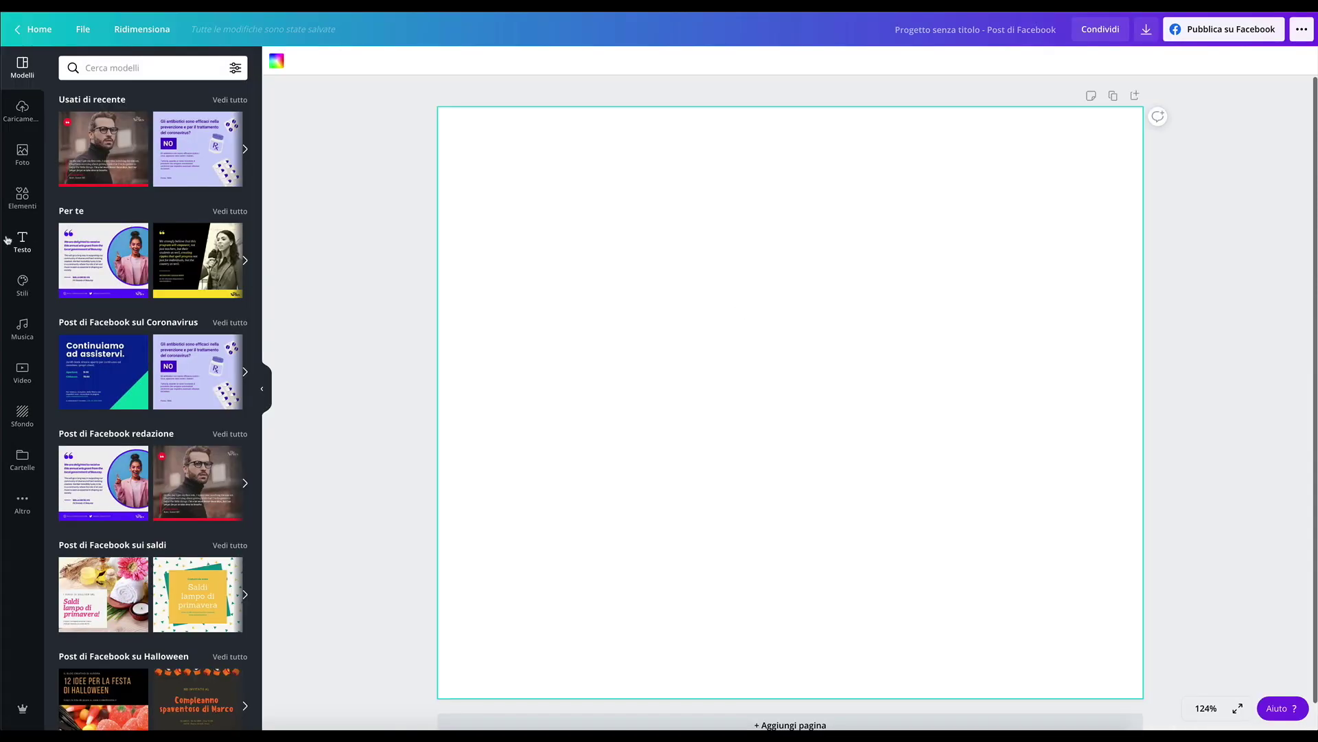
Add a heading text box containing the pasted quote.
left_click(22, 241)
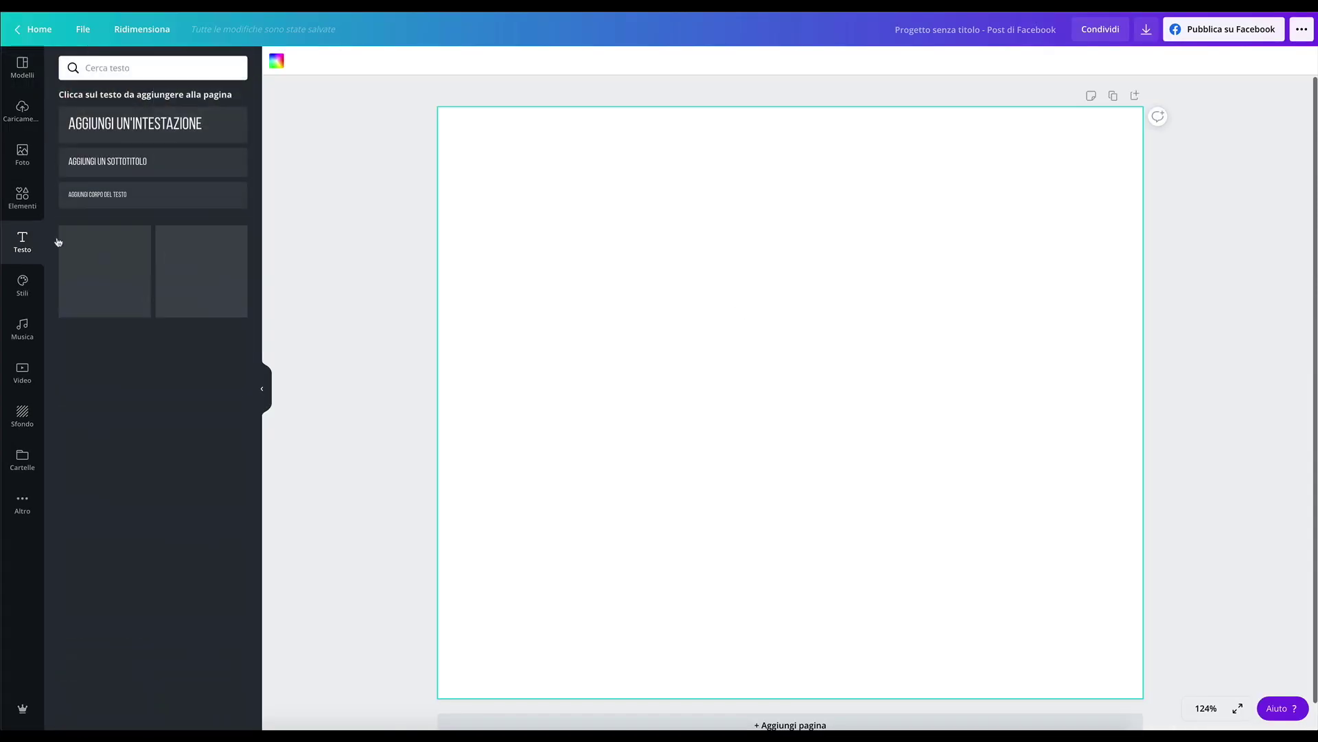
left_click(135, 124)
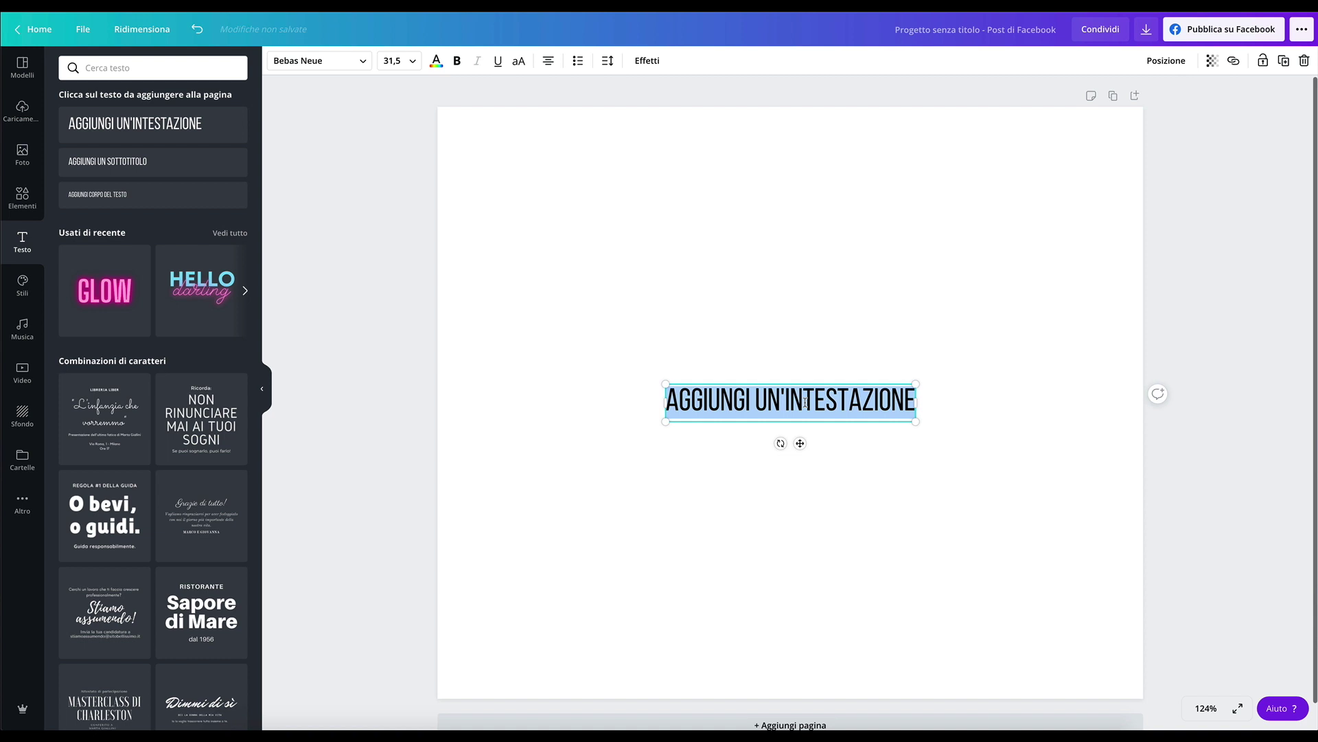
key("ctrl+v")
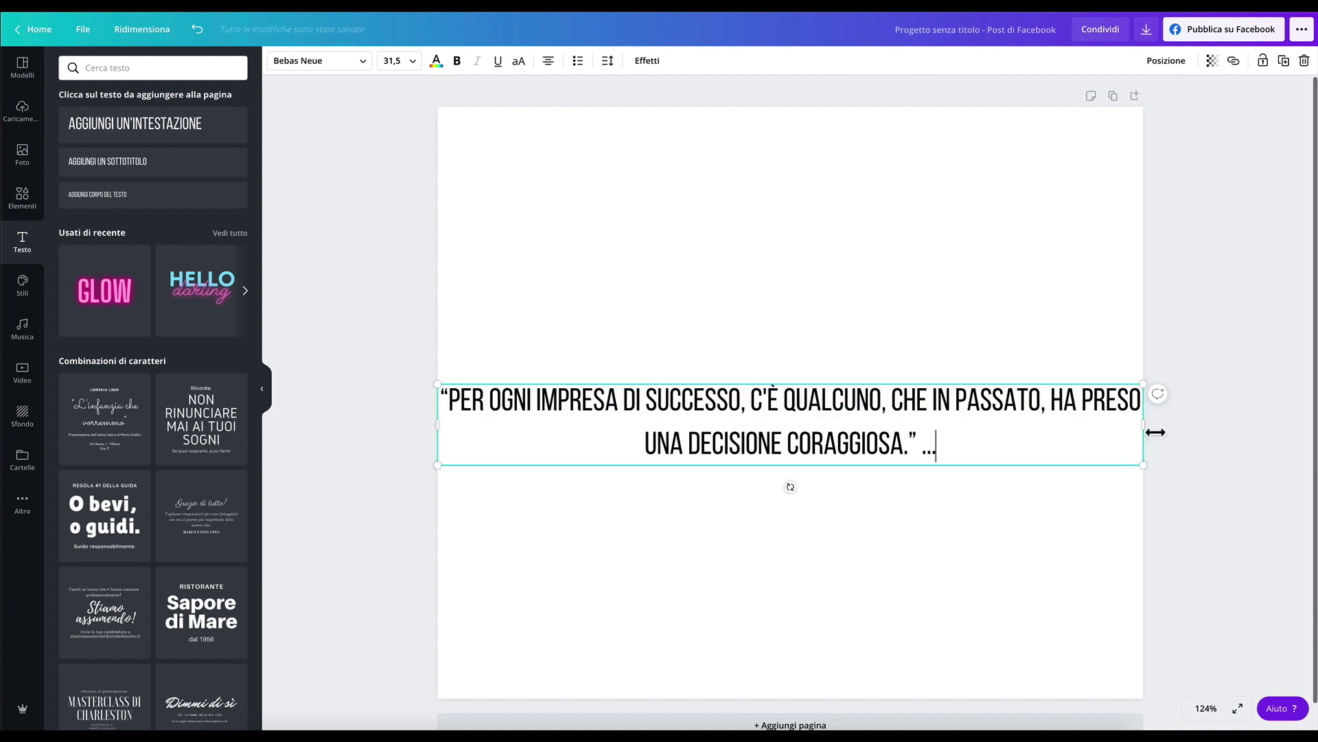
Narrow the quote to two lines, remove its trailing ellipsis, and move it lower.
left_click_drag(1144, 424, 996, 424)
left_click(797, 484)
mouse_move(833, 459)
left_mouse_down()
mouse_move(901, 601)
mouse_move(900, 561)
left_mouse_up()
key("BackSpace")
key("BackSpace")
key("BackSpace")
key("BackSpace")
left_click(1080, 579)
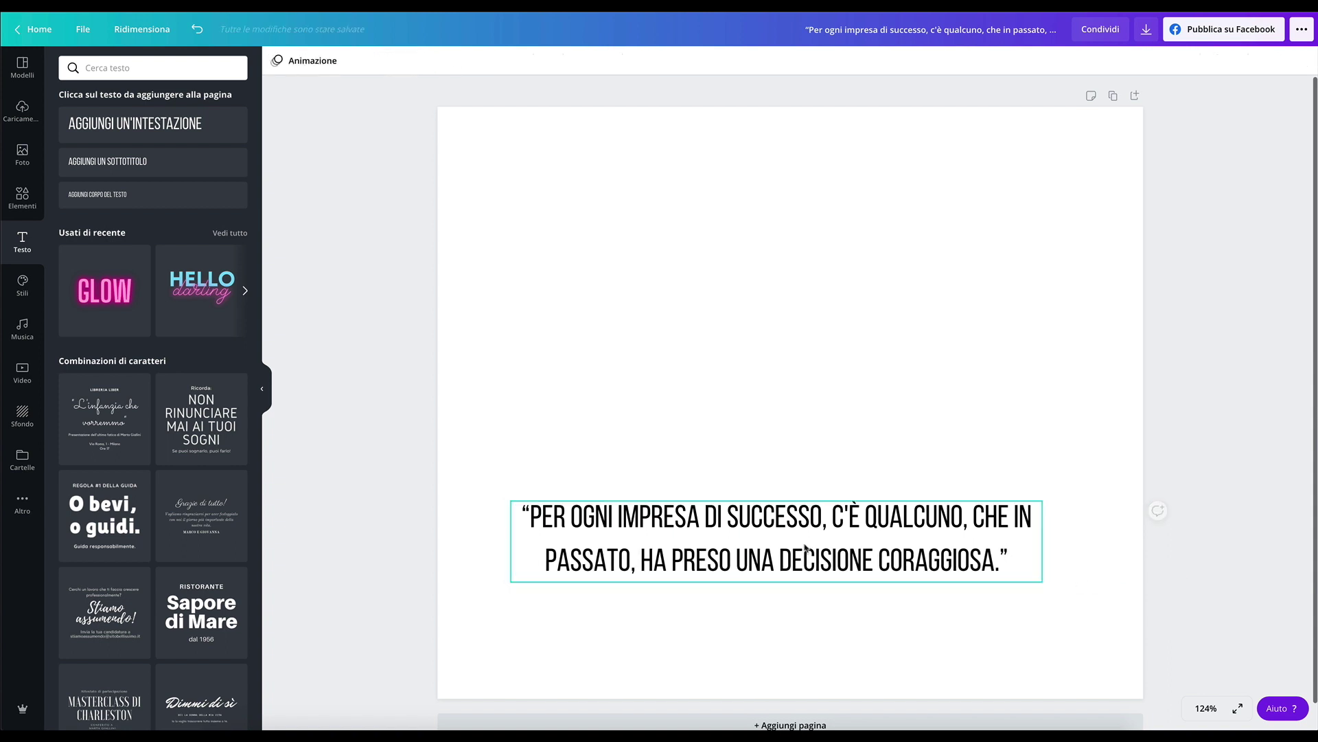
left_click_drag(749, 550, 758, 567)
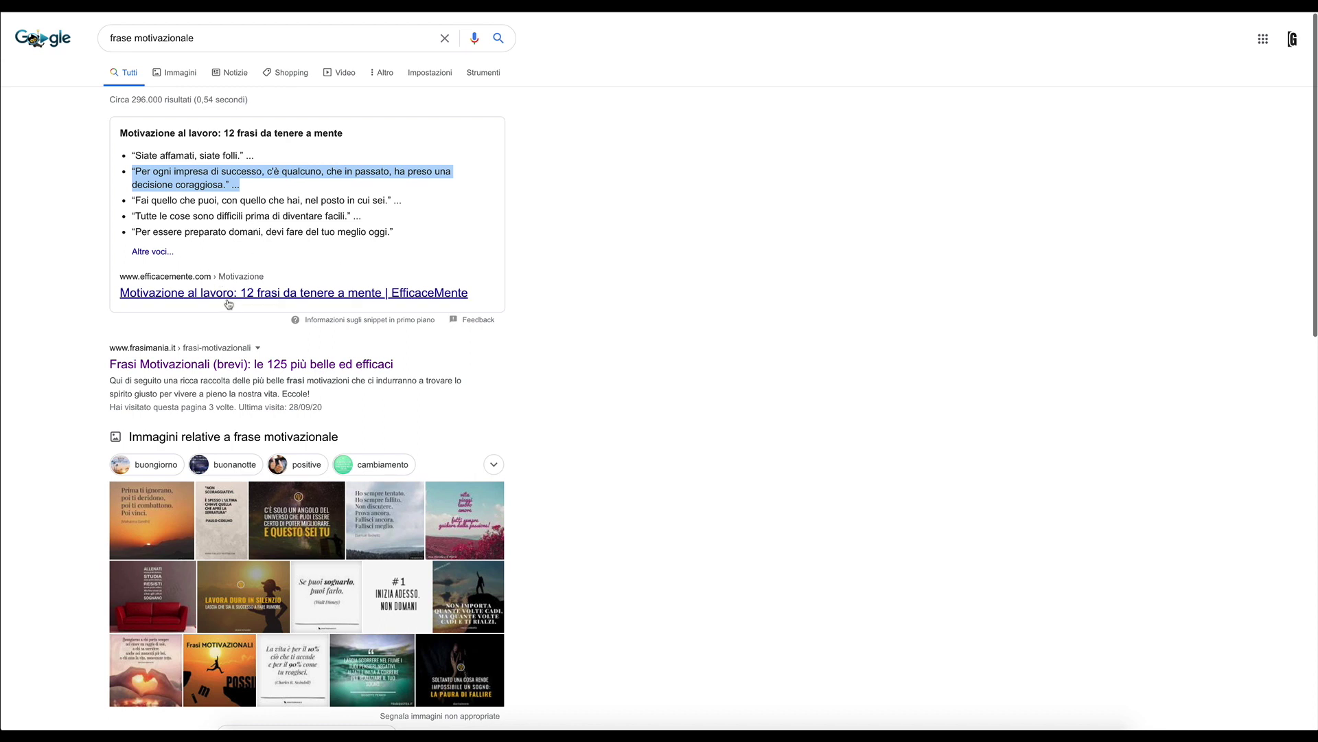
Open the EfficaceMente 12 motivational quotes article, dismiss the cookie notice, and scroll through it.
left_click(236, 295)
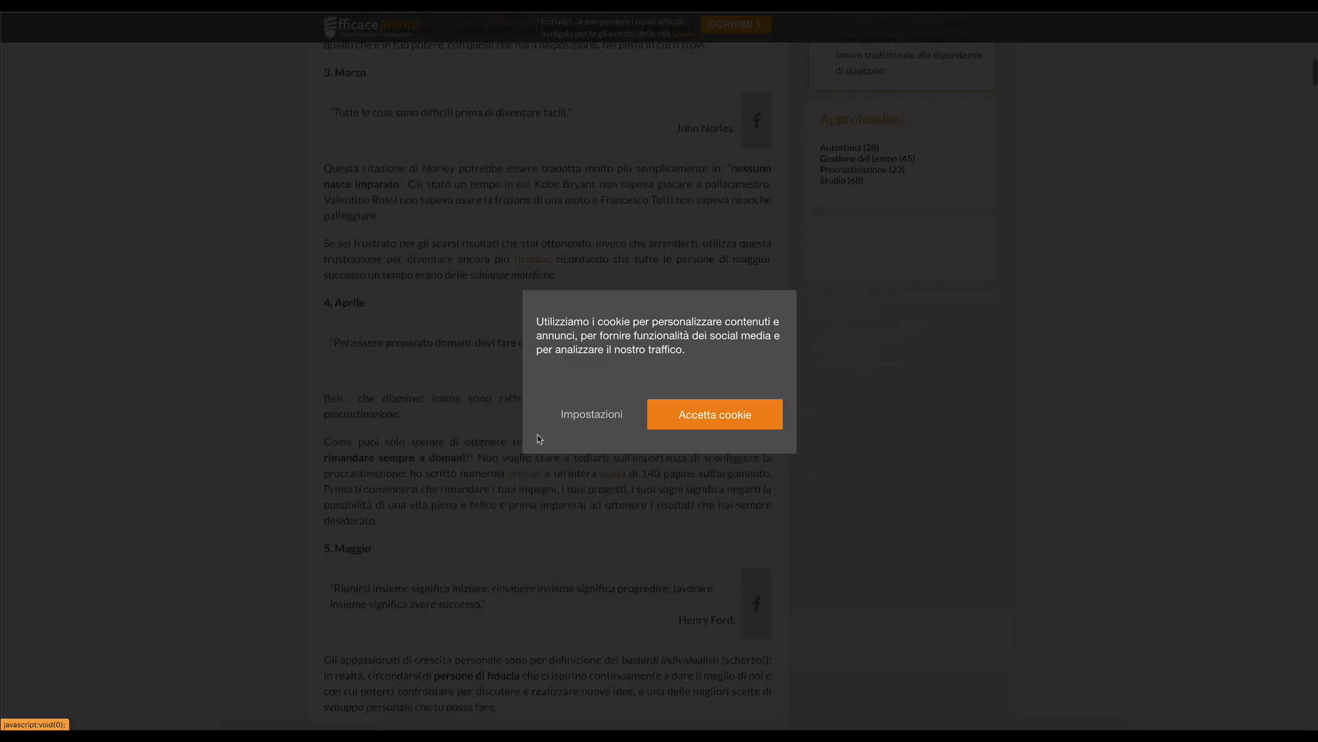
left_click(592, 415)
scroll(432, 451, "down", 2)
scroll(439, 448, "down", 4)
scroll(467, 439, "down", 2)
scroll(468, 442, "down", 1)
scroll(472, 445, "down", 1)
scroll(479, 450, "down", 2)
scroll(485, 452, "down", 1)
Find the 1. Gennaio quote and select its author, Peter Drucker.
scroll(485, 452, "up", 6)
scroll(493, 454, "up", 2)
scroll(493, 454, "up", 4)
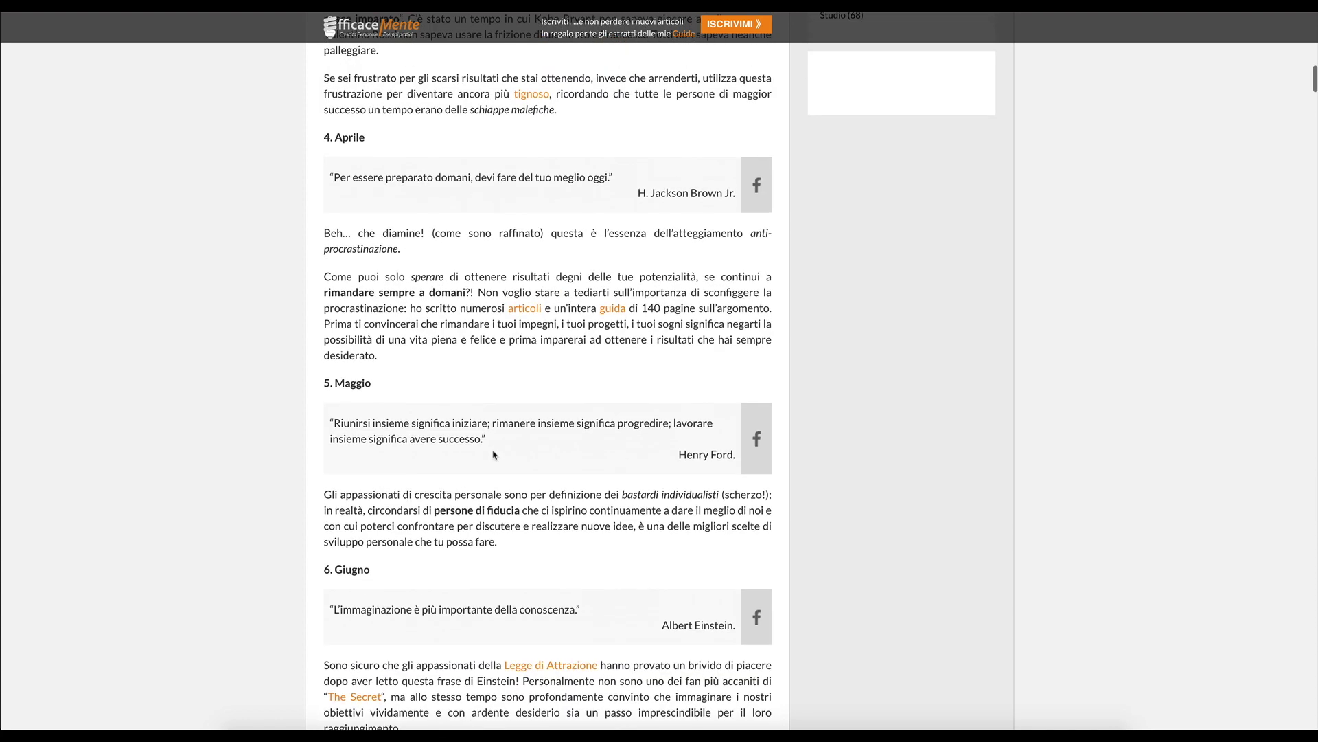
scroll(493, 453, "up", 4)
scroll(497, 357, "up", 2)
scroll(501, 281, "up", 4)
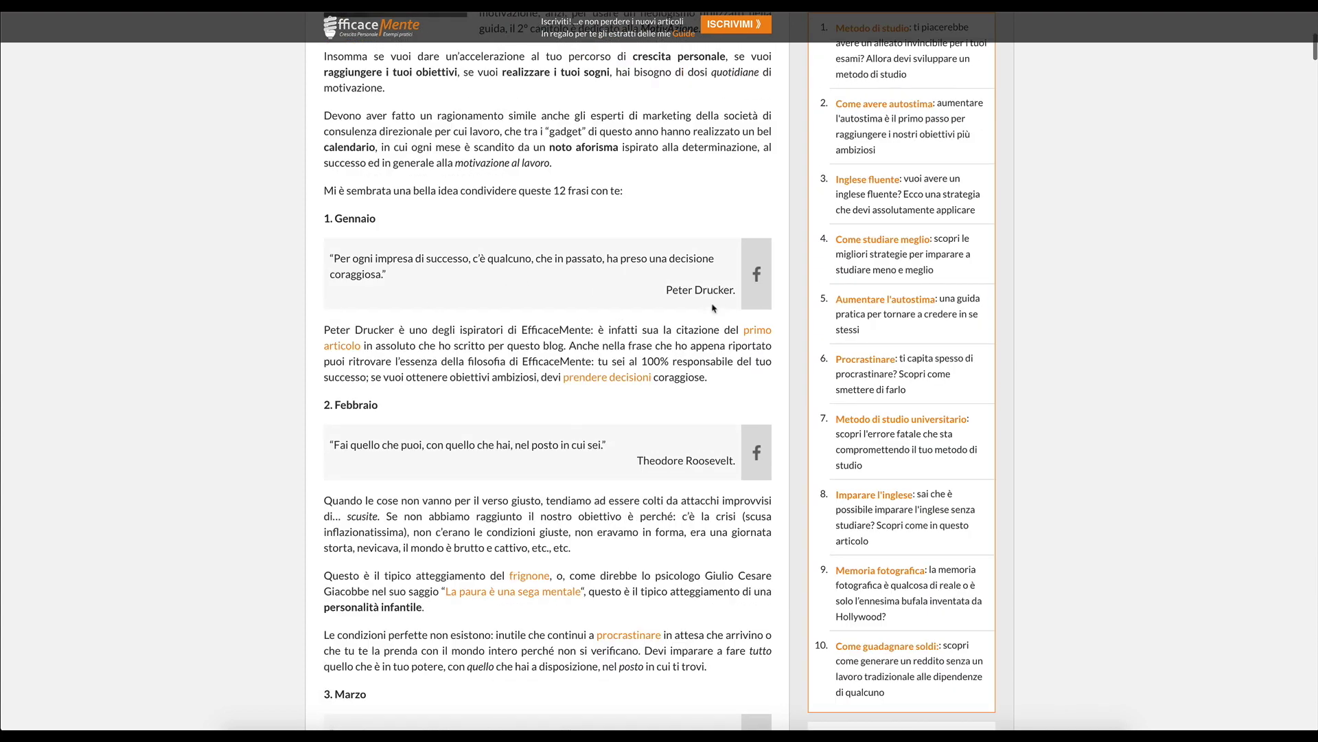
left_click_drag(733, 289, 676, 290)
Copy the name Peter Drucker and move the quote higher on the page.
right_click(667, 289)
left_click(707, 314)
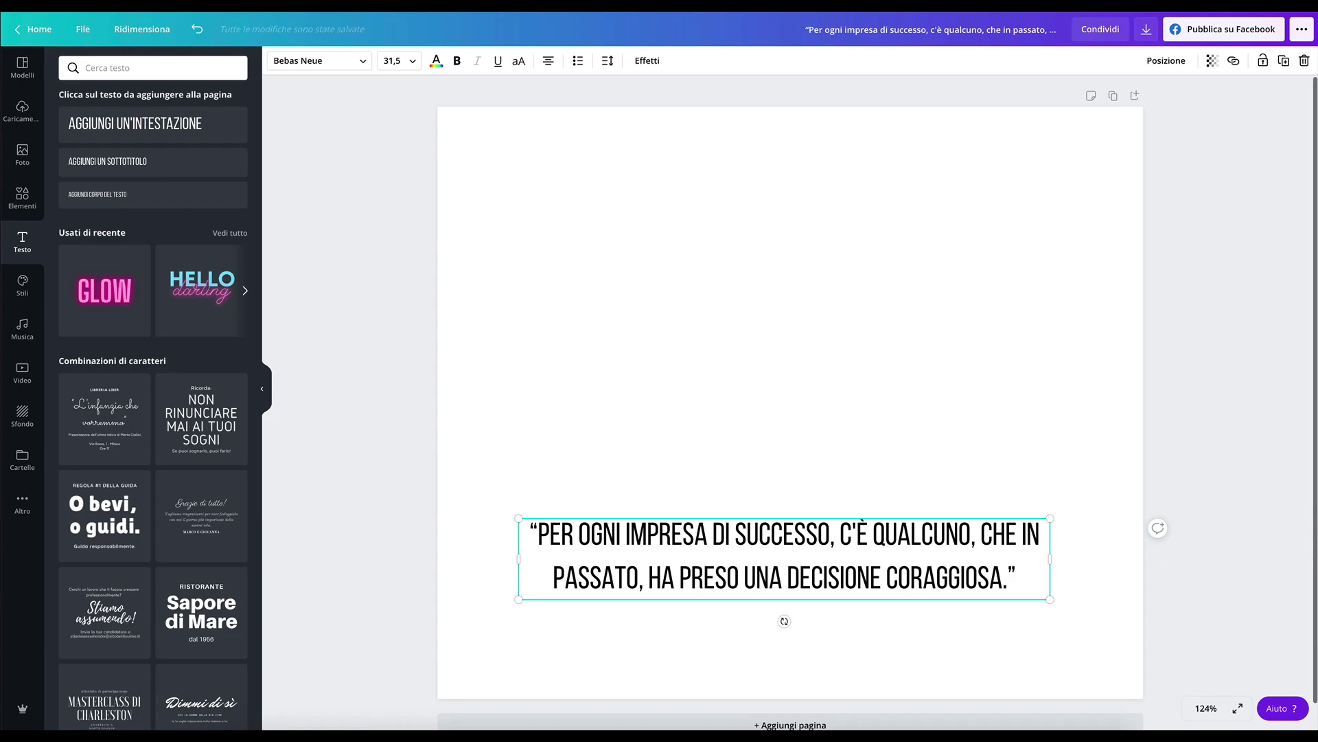
left_click_drag(936, 589, 941, 447)
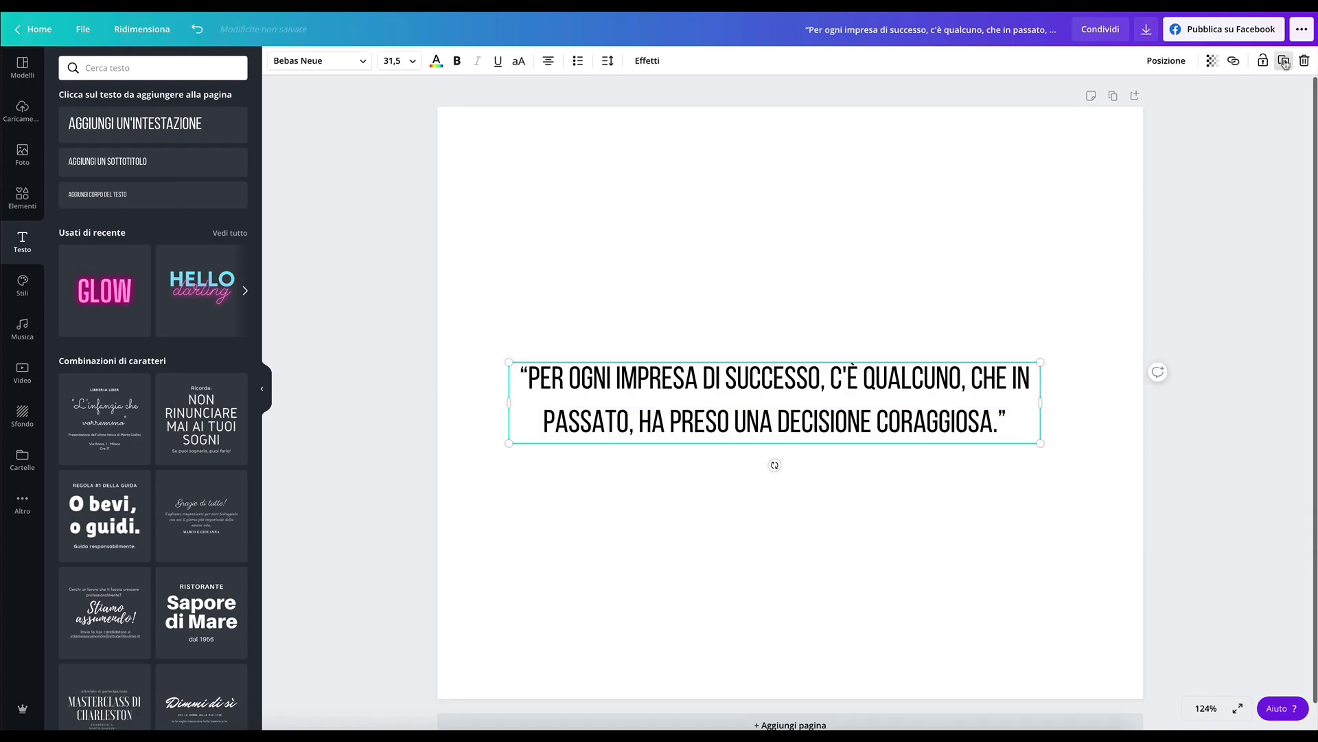
Duplicate the quote below, replace its text with PETER DRUCKER, and line the quote up with it.
left_click_drag(920, 398, 958, 574)
double_click(958, 565)
key("ctrl+a")
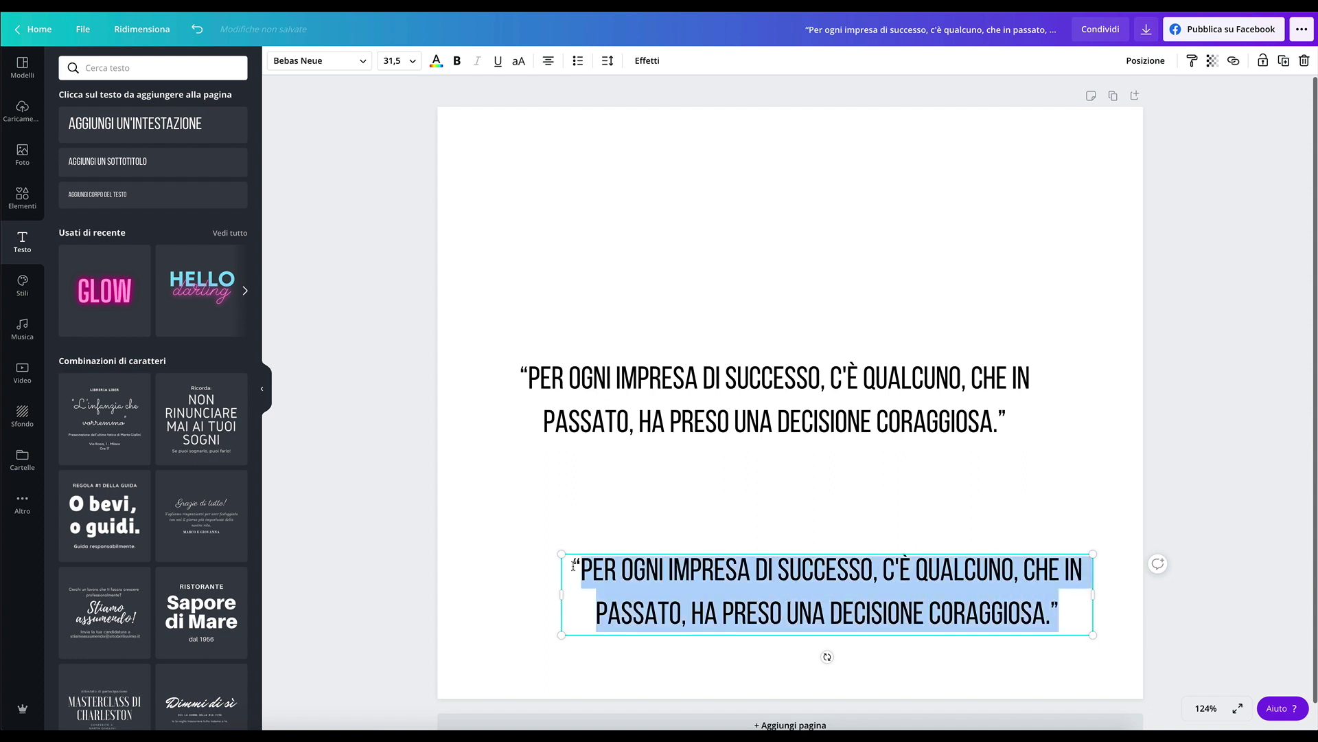
key("ctrl+v")
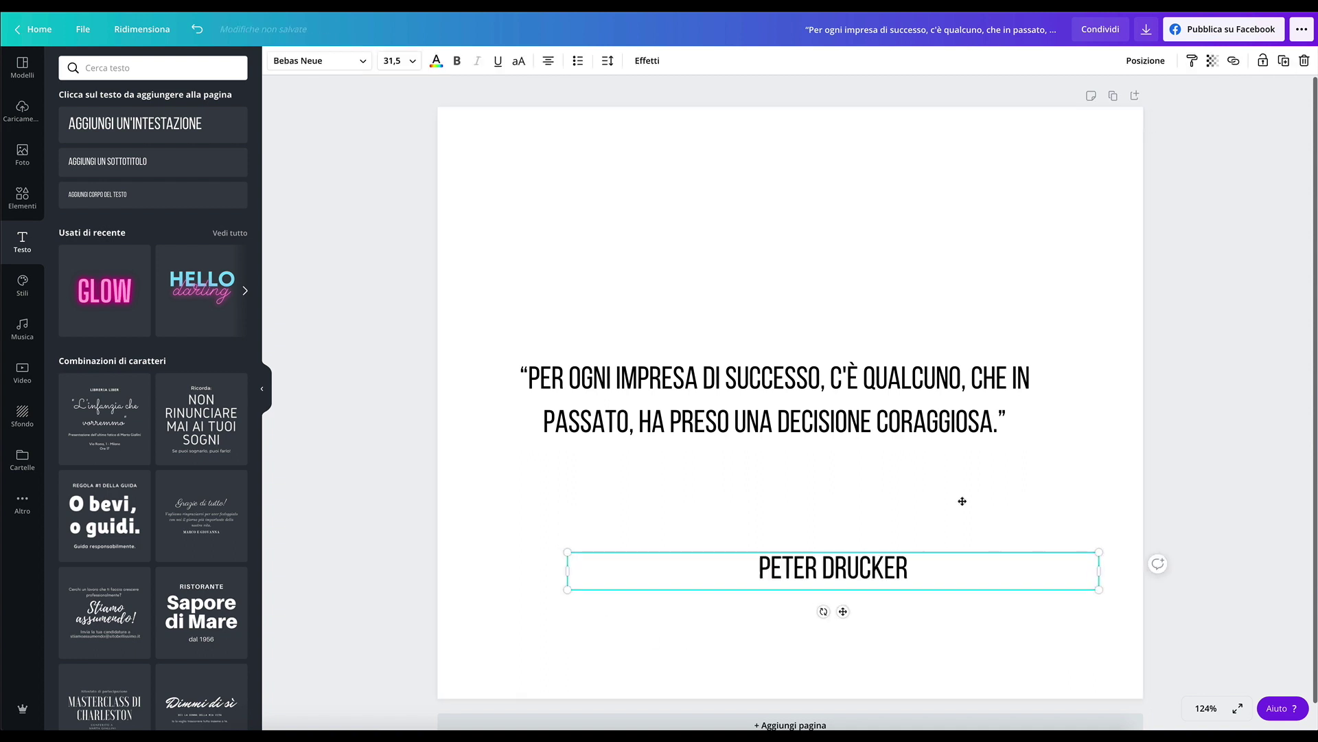
left_click(1197, 522)
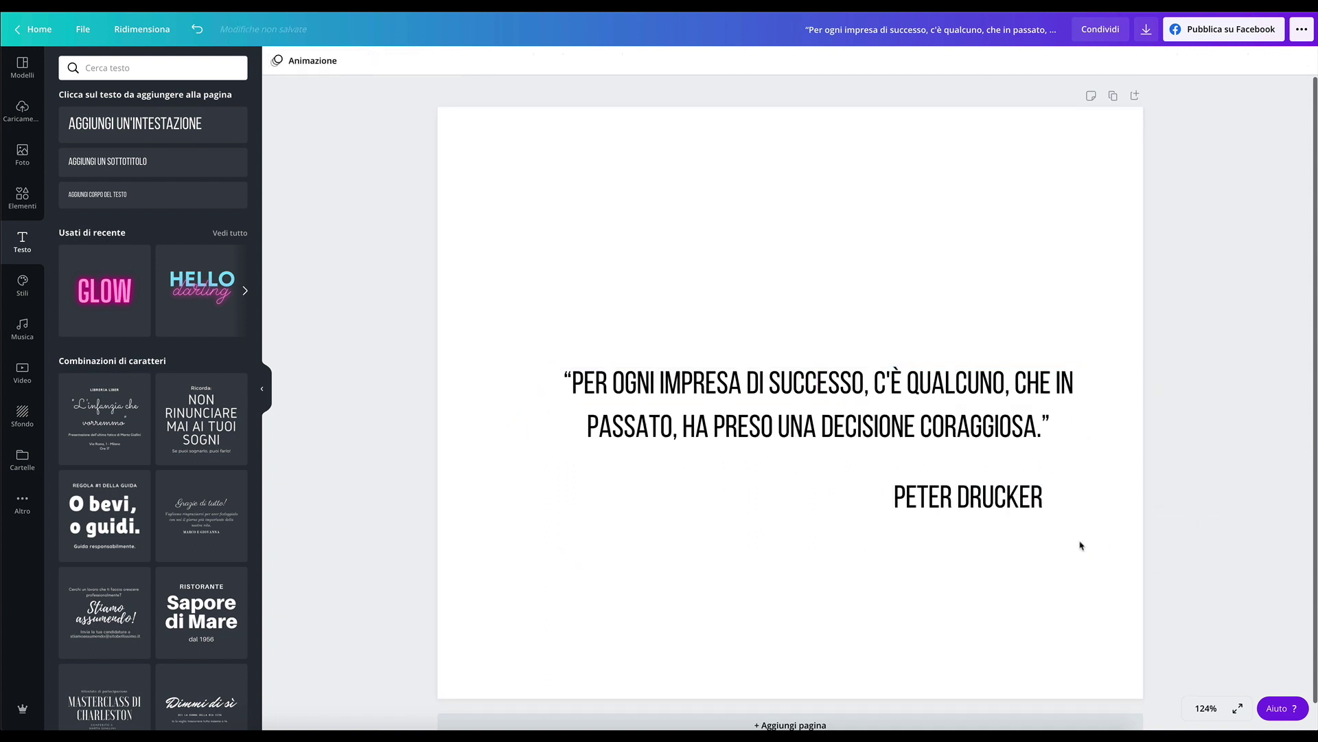
left_click_drag(835, 410, 794, 411)
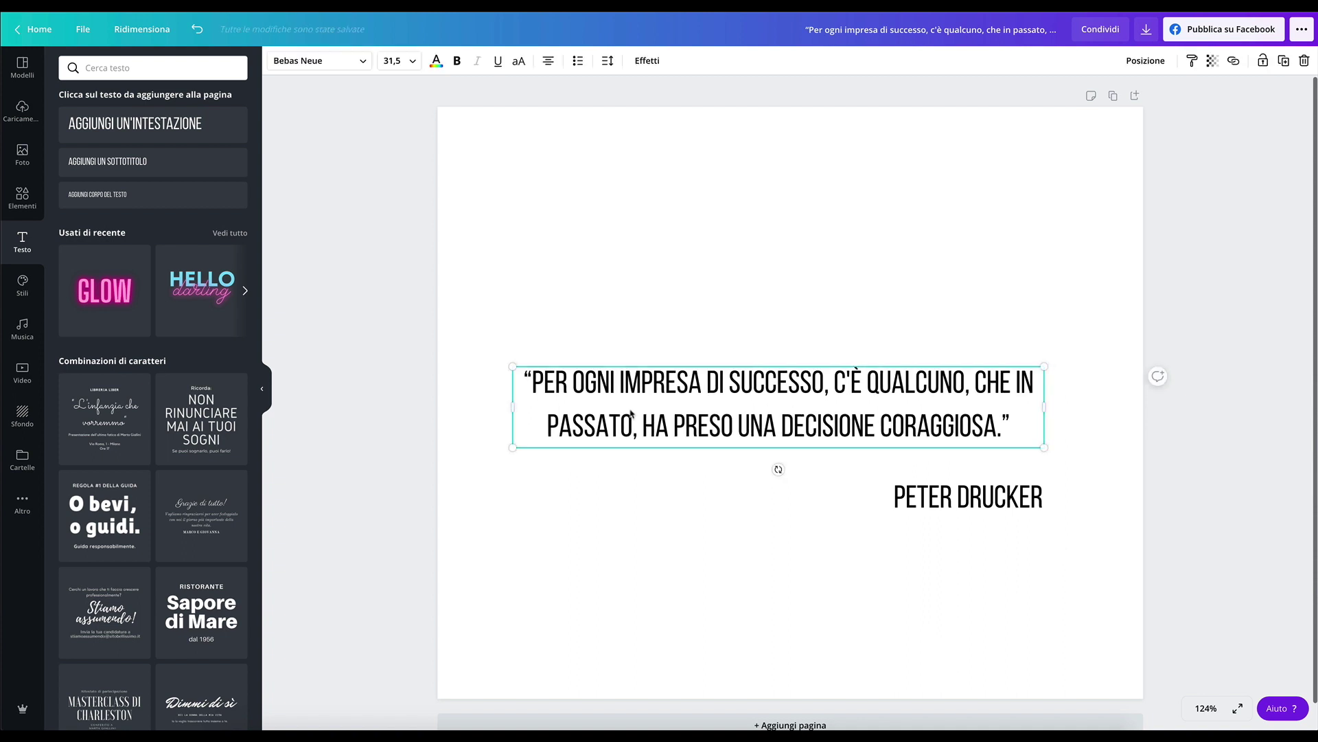
key("Escape")
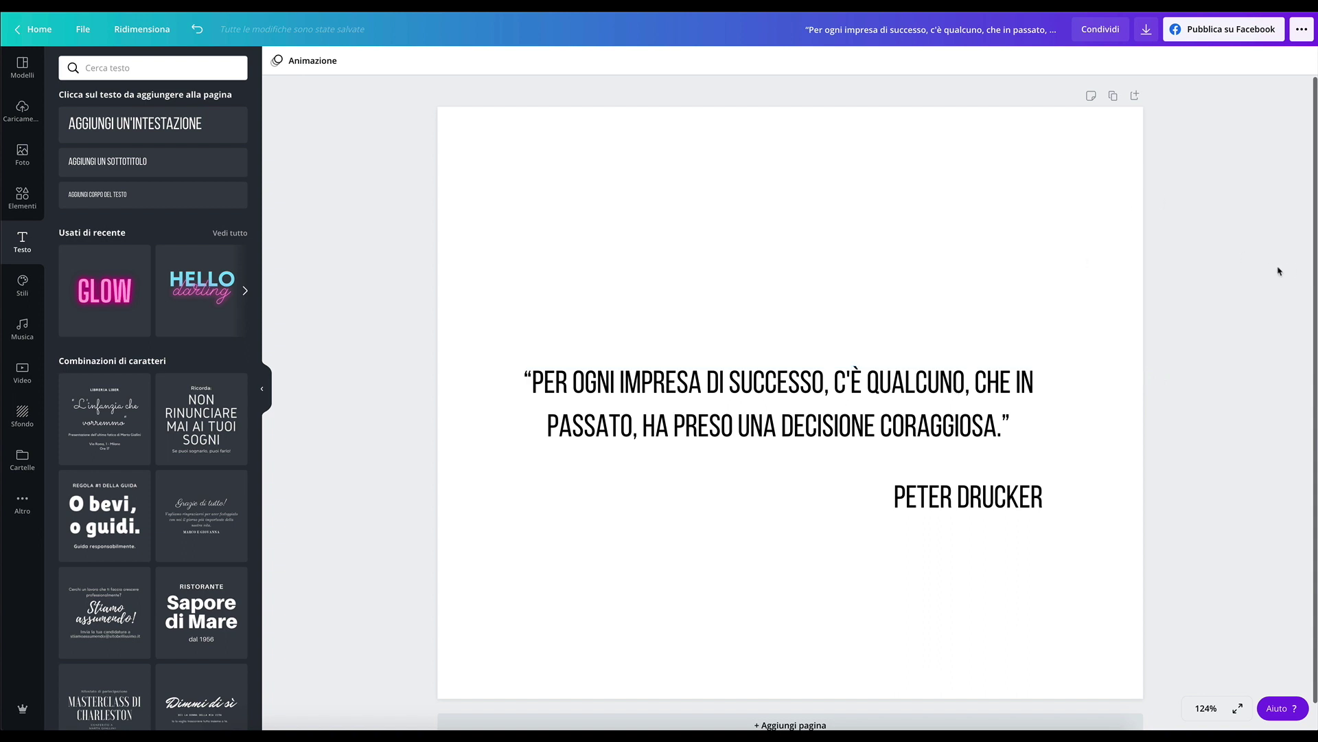
Set the quote's font to Anton.
left_click(829, 426)
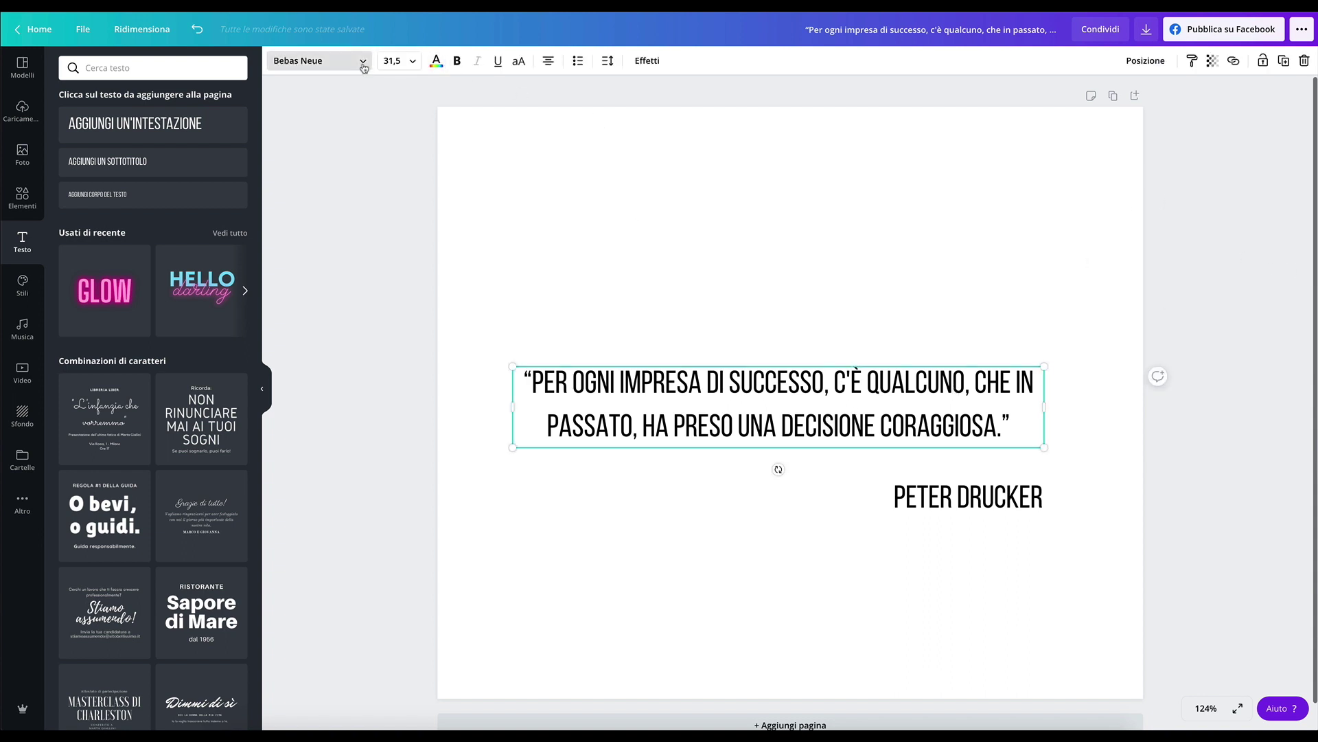
left_click(363, 62)
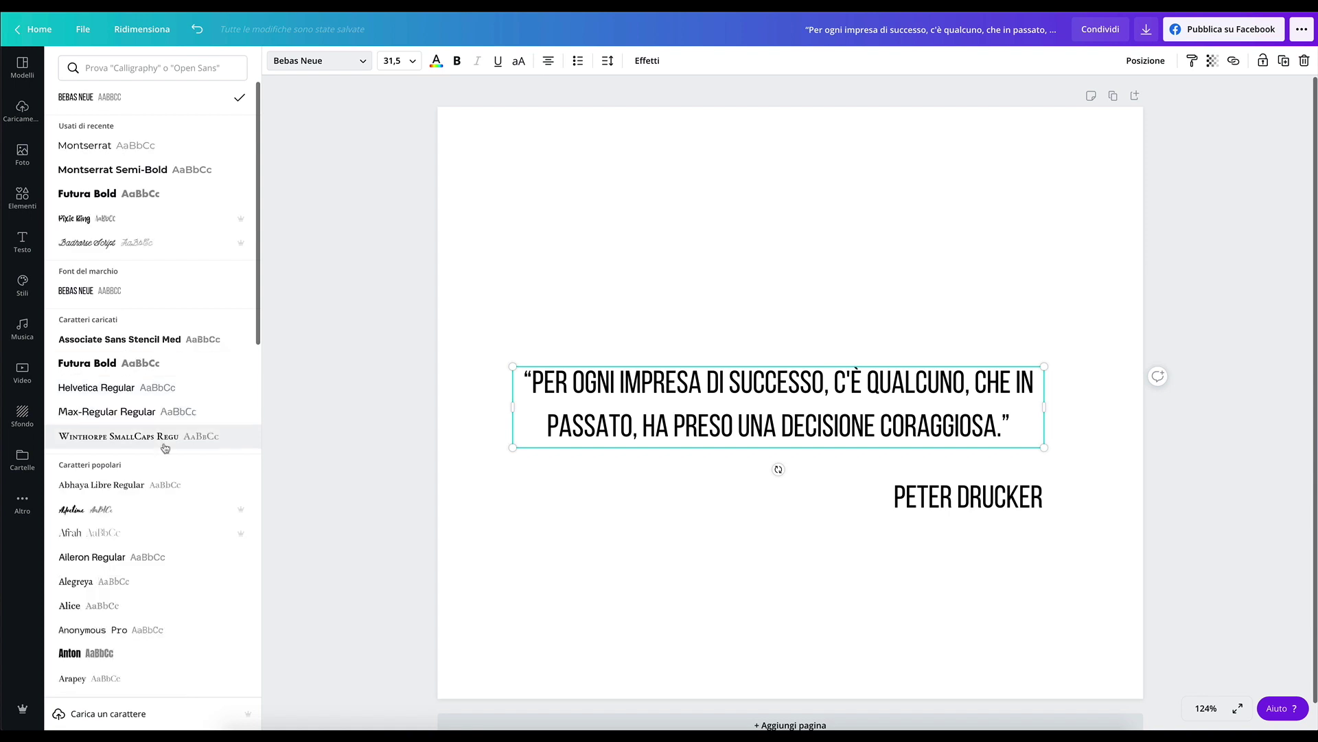
scroll(165, 448, "down", 3)
scroll(110, 445, "down", 2)
left_click(103, 411)
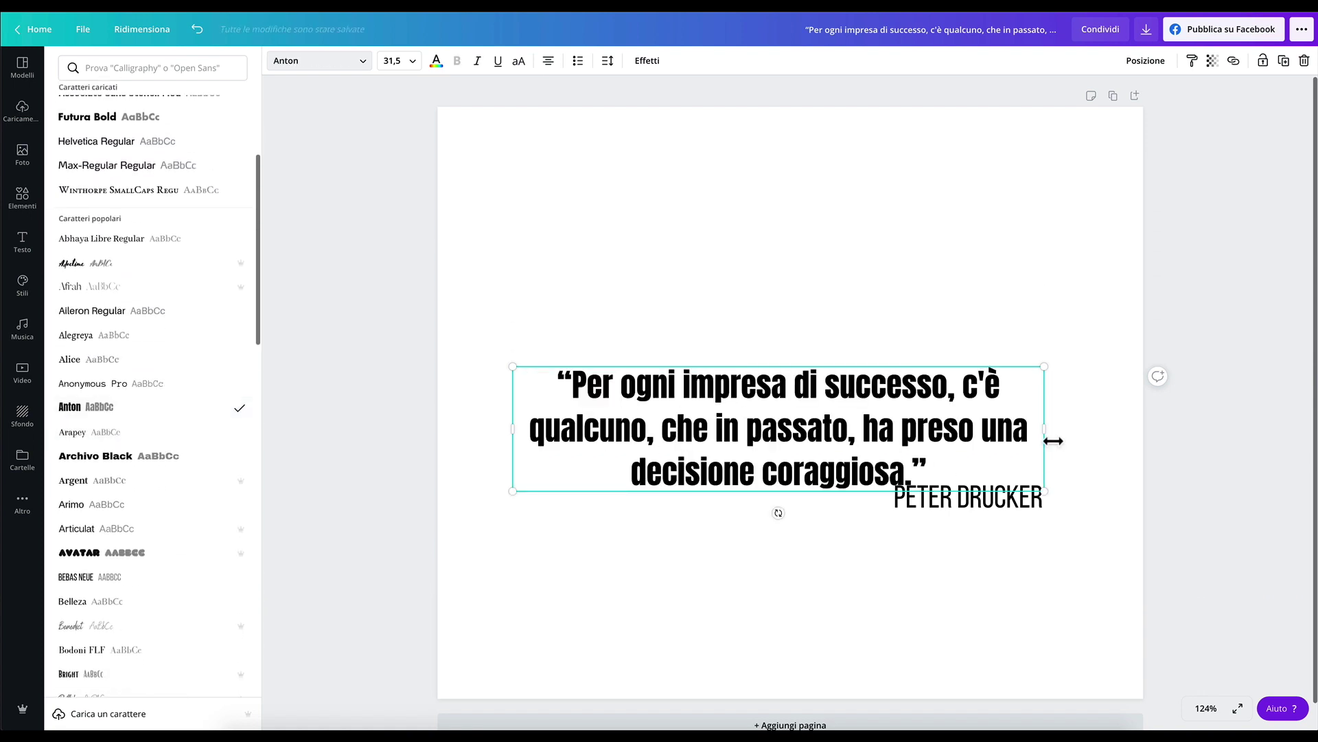
Widen the quote to three lines, move it up, and drop PETER DRUCKER toward the bottom.
left_click_drag(1053, 442, 1118, 430)
left_click_drag(1114, 367, 1103, 374)
mouse_move(813, 429)
left_mouse_down()
mouse_move(790, 522)
mouse_move(803, 381)
left_mouse_up()
left_click_drag(968, 496, 972, 617)
left_click(319, 61)
Try Pennello-style fonts on the author name, settling on Stephen Type after Joshico and Rabbits Junior.
left_click(144, 68)
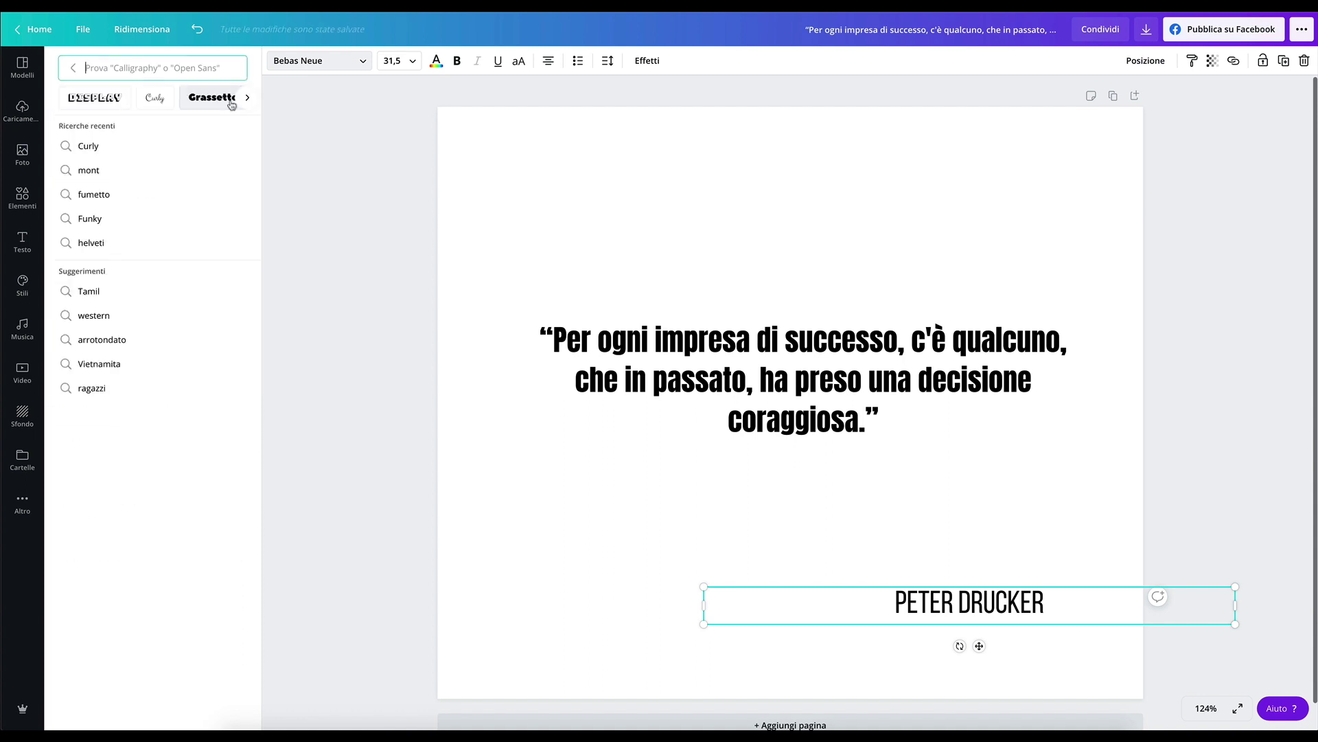
left_click(247, 97)
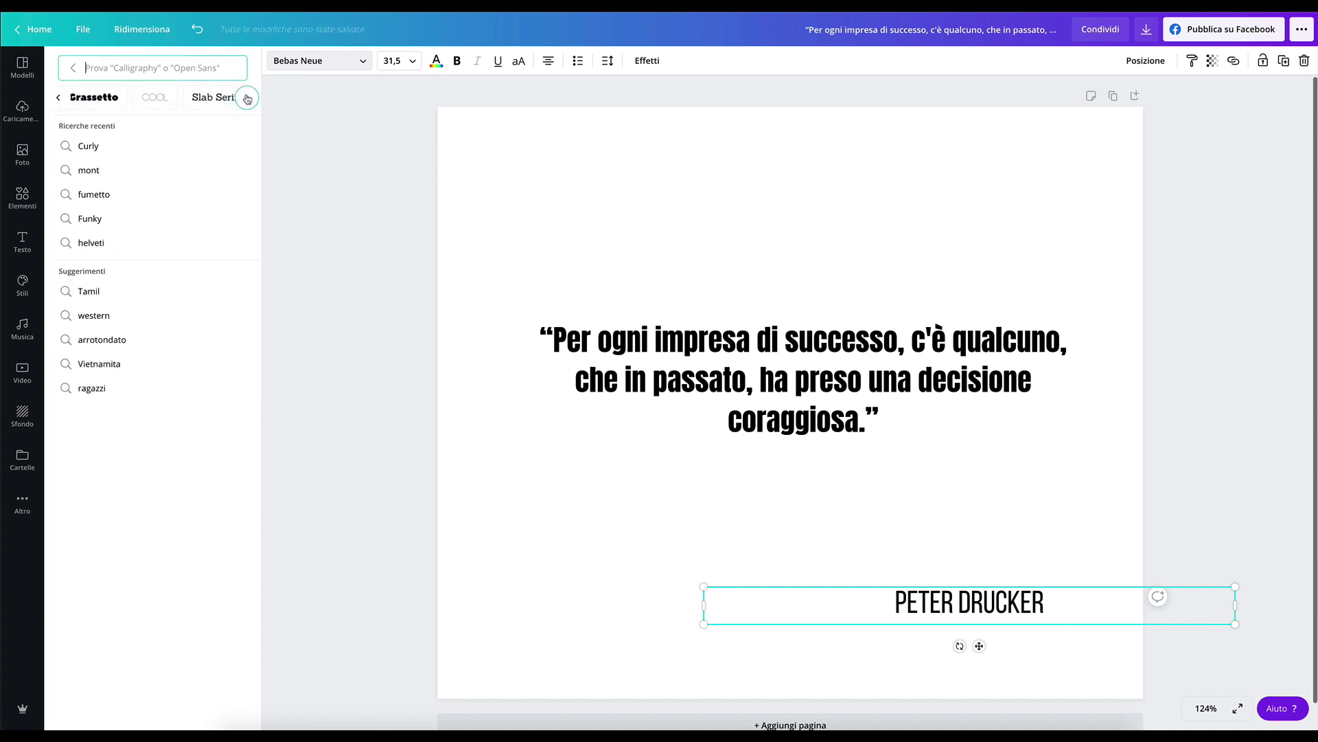
type("Pennello")
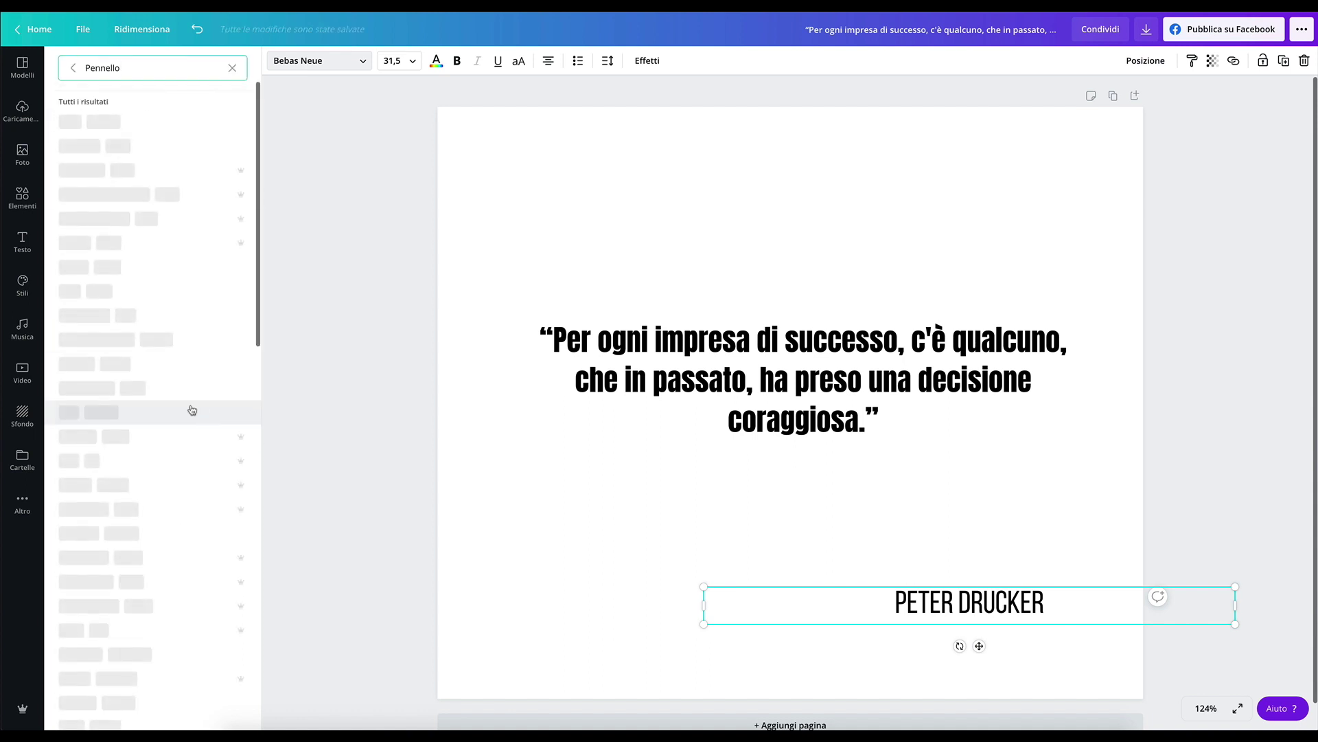
scroll(110, 334, "down", 4)
scroll(116, 469, "down", 1)
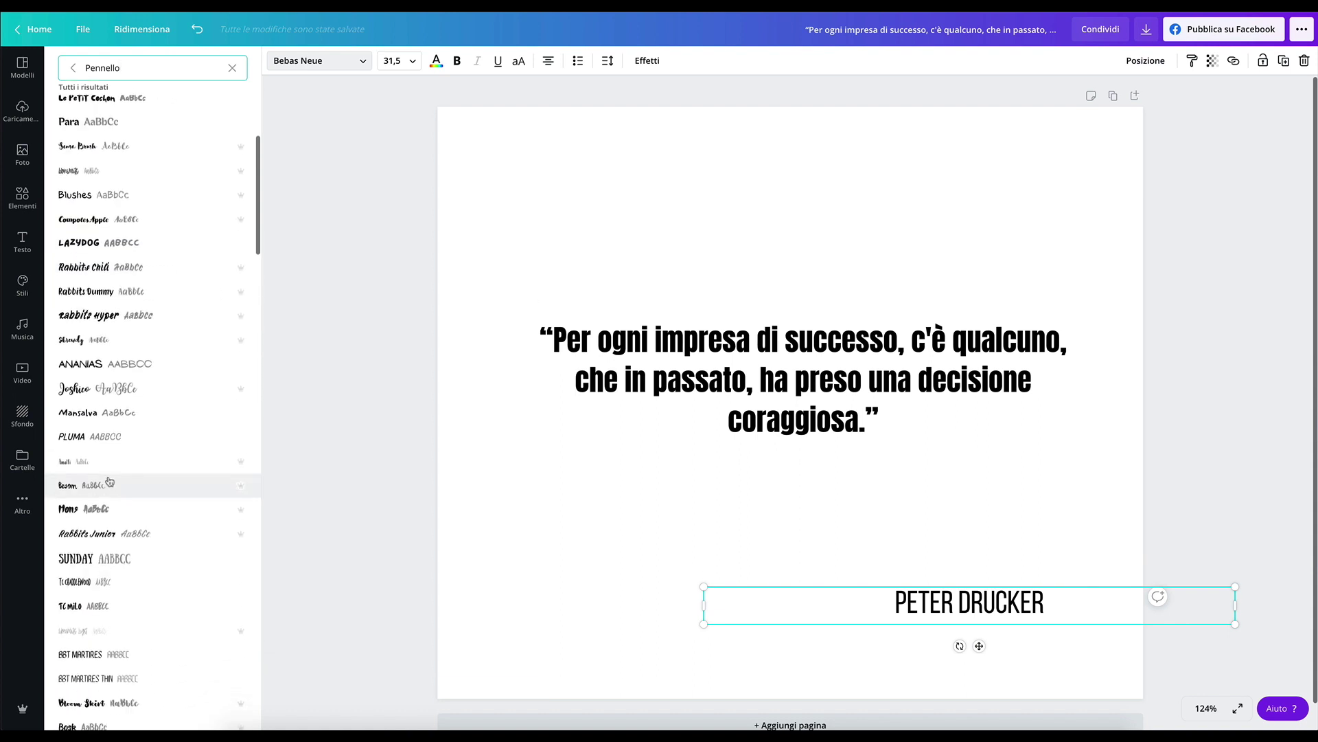
left_click(88, 394)
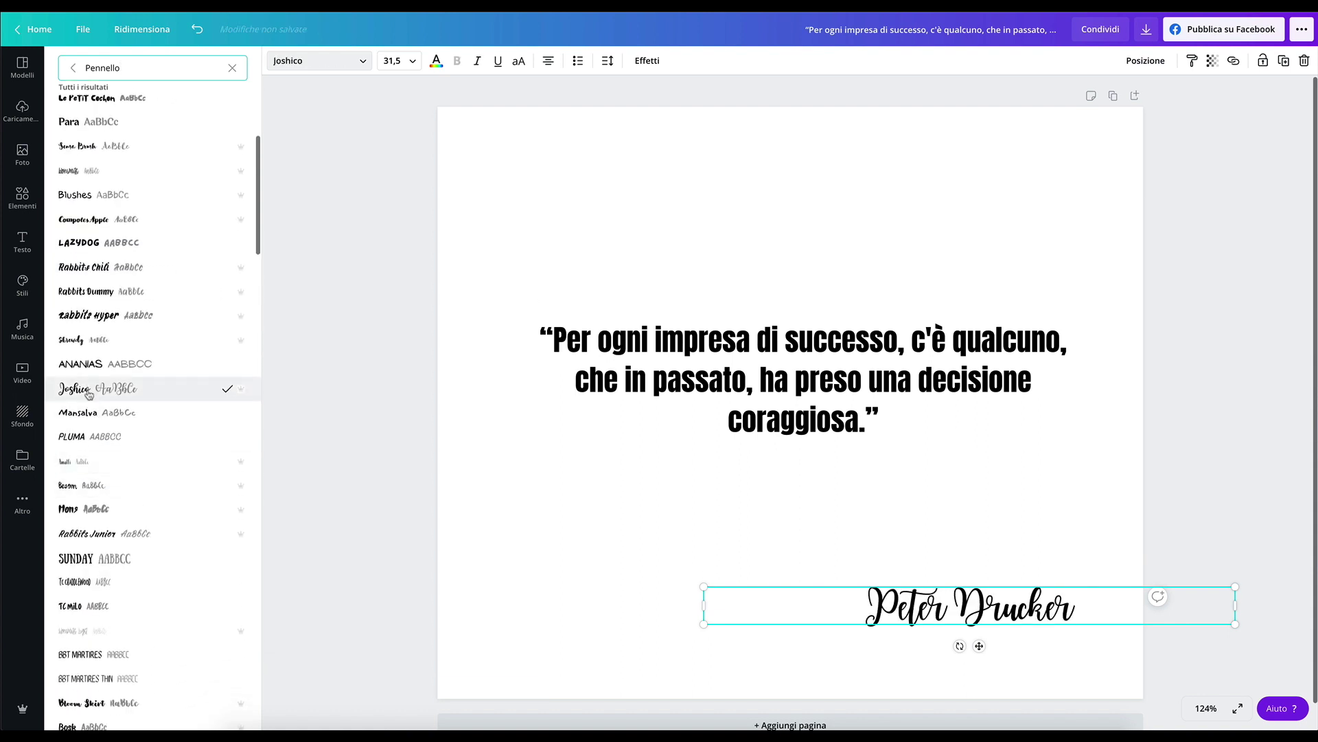
scroll(82, 584, "down", 1)
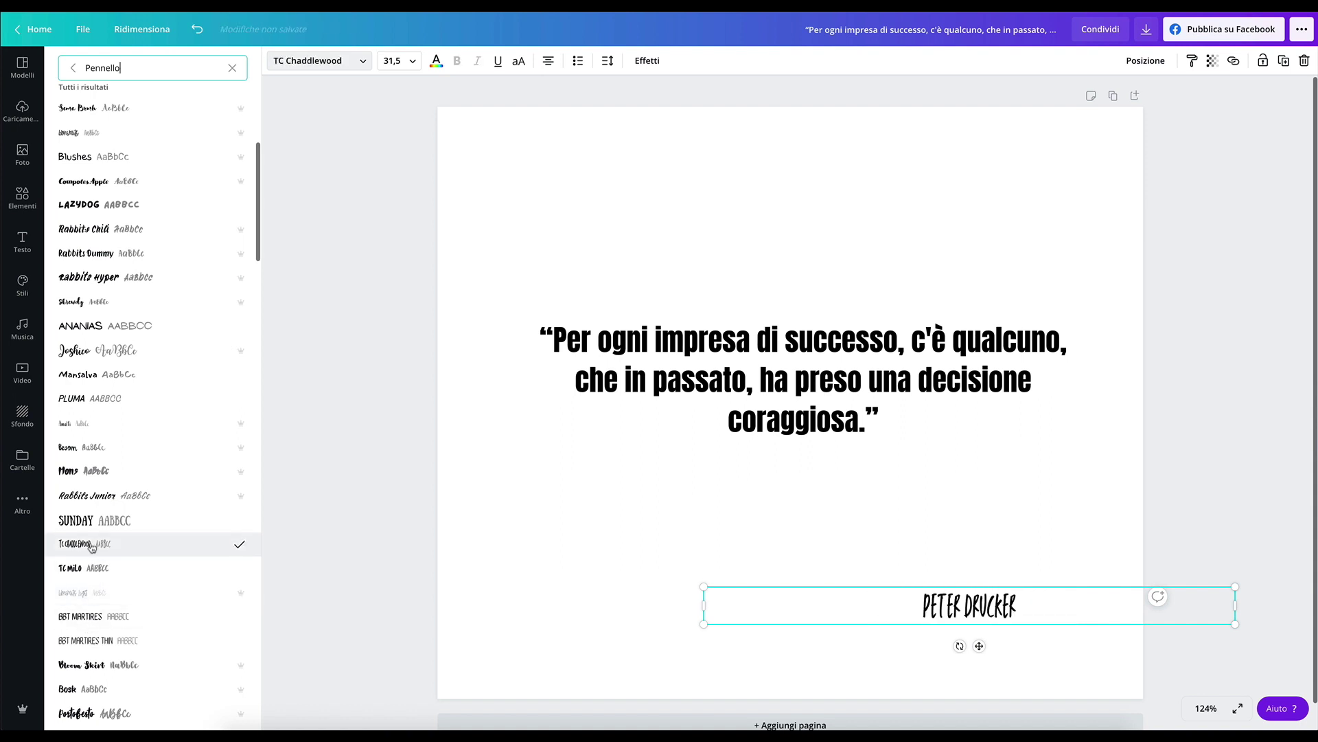
left_click(76, 495)
scroll(98, 658, "down", 2)
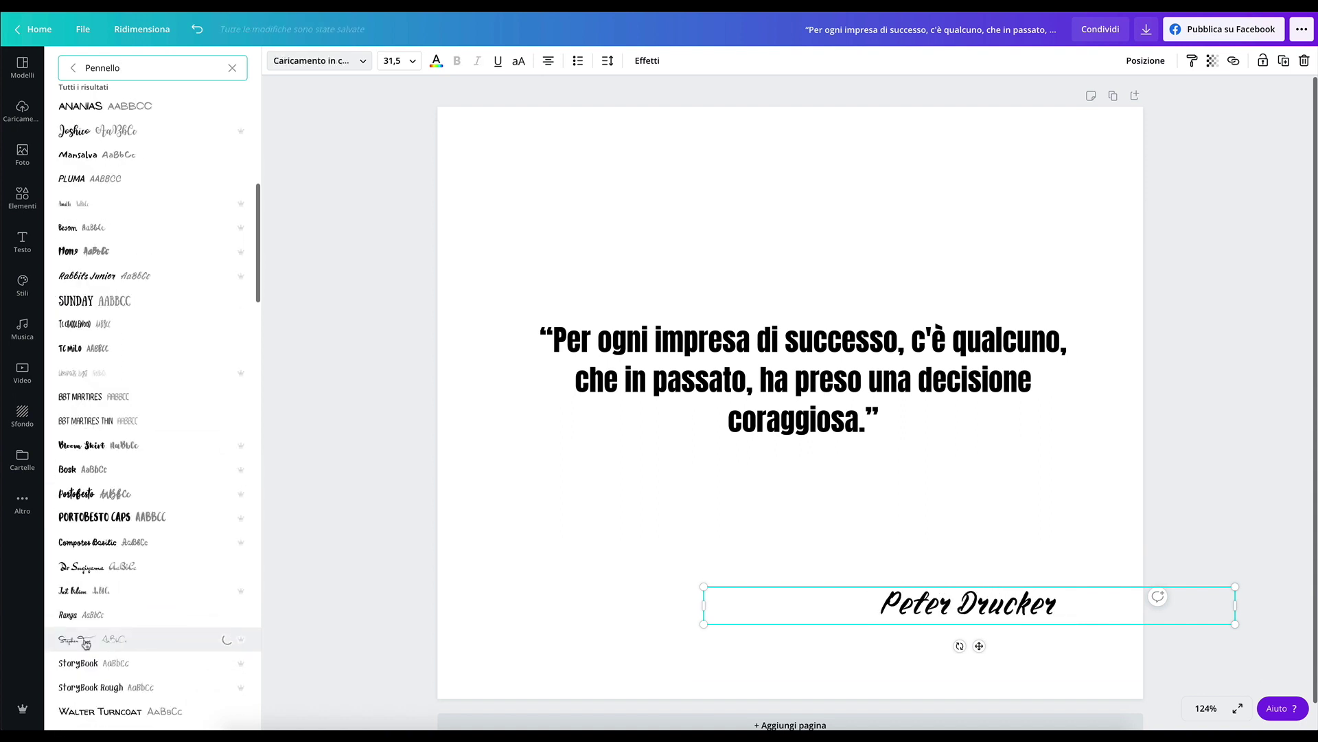
left_click(86, 636)
Break the quote before 'decisione', centre the signature beneath it, and move both lower.
mouse_move(1245, 615)
left_mouse_down()
mouse_move(862, 616)
mouse_move(1085, 480)
left_mouse_up()
mouse_move(884, 379)
left_mouse_down()
mouse_move(844, 558)
mouse_move(872, 416)
left_mouse_up()
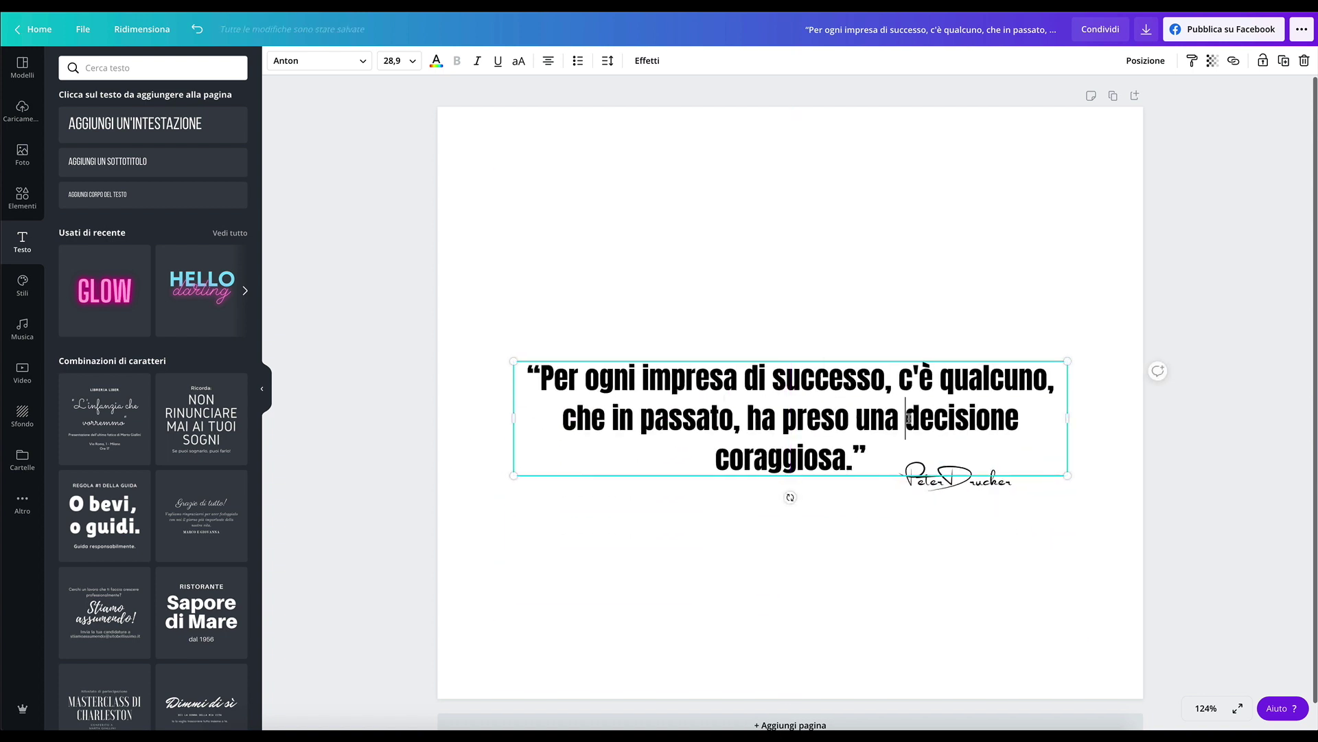
key("Return")
left_click_drag(935, 419, 941, 404)
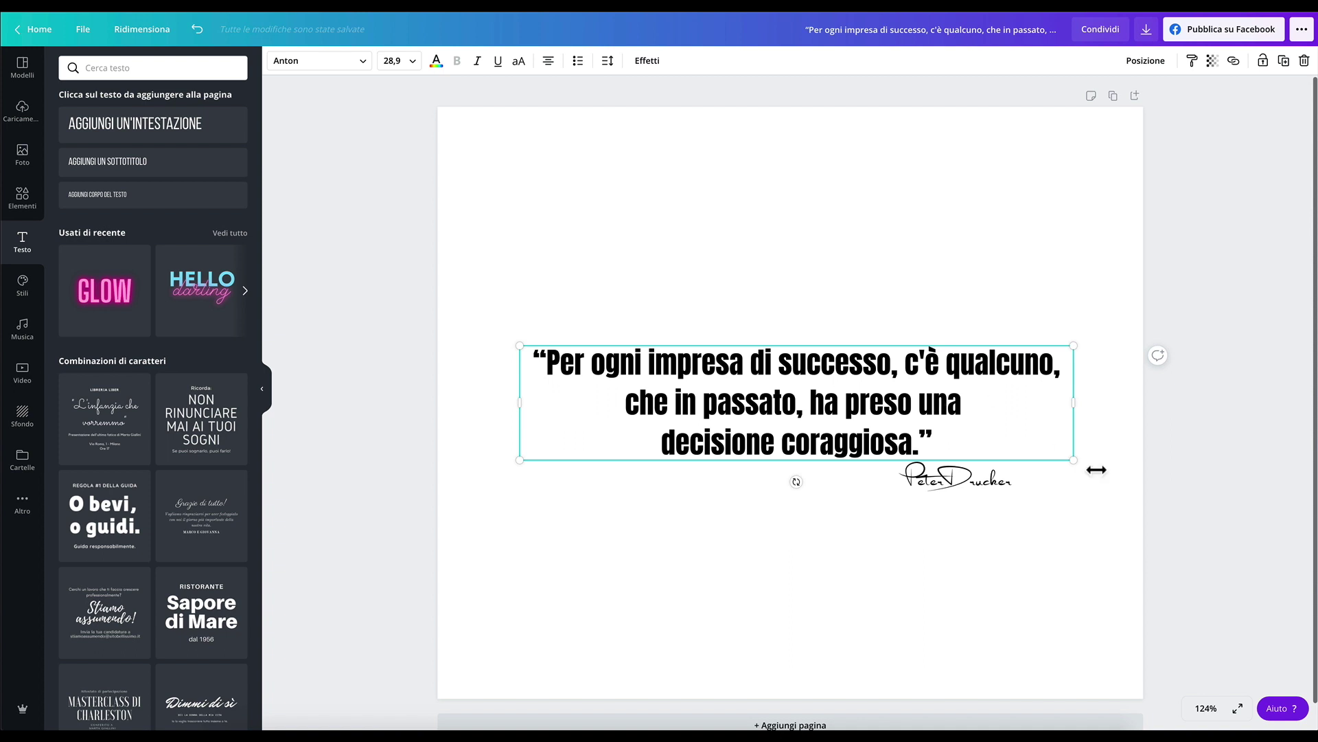
left_click_drag(954, 477, 788, 489)
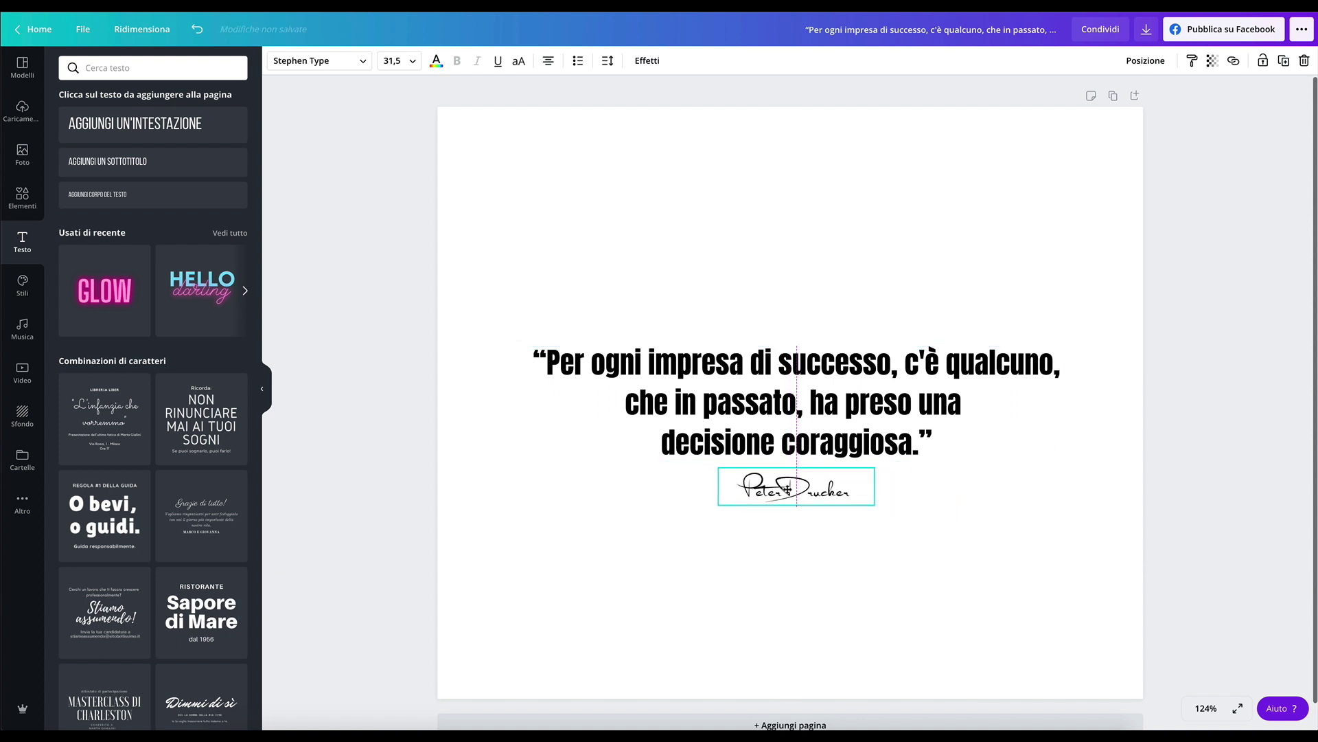
left_click_drag(1030, 261, 772, 481)
left_click(1179, 330)
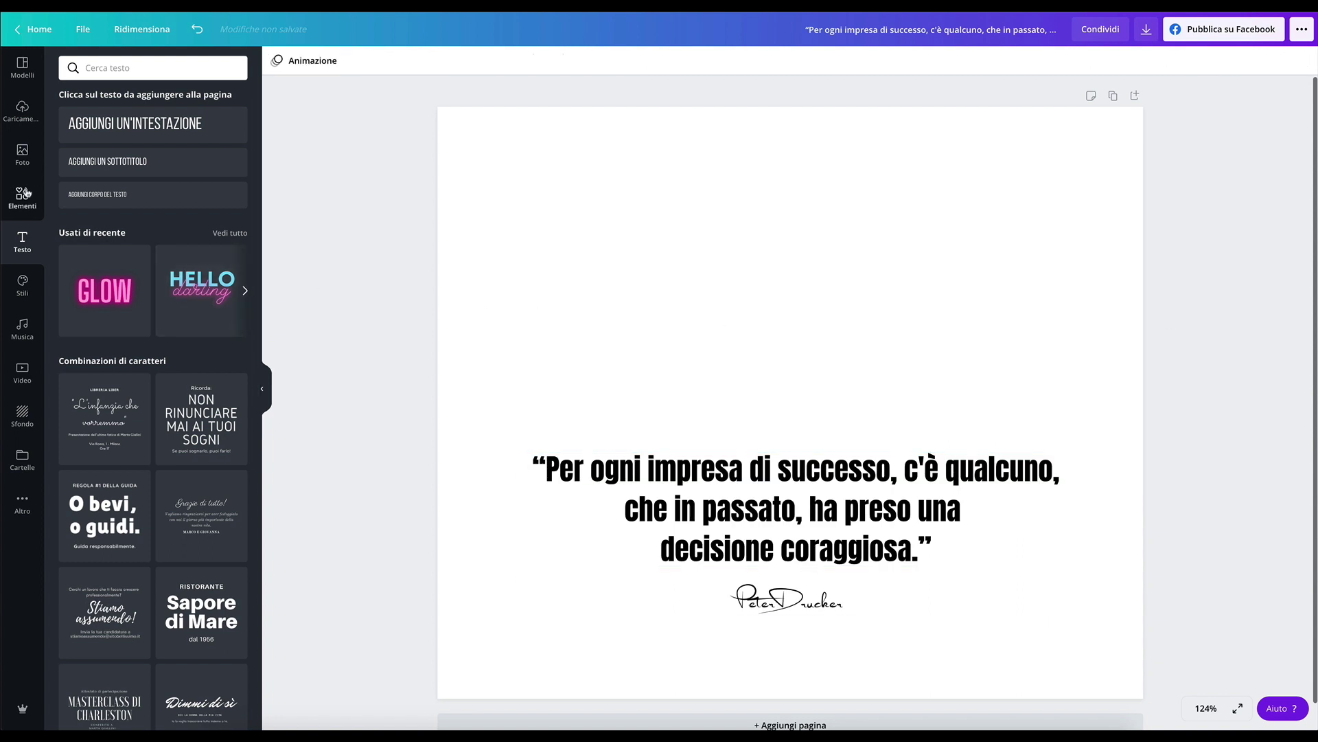
Add a yellow square shape and stretch it into a banner behind the quote.
left_click(24, 193)
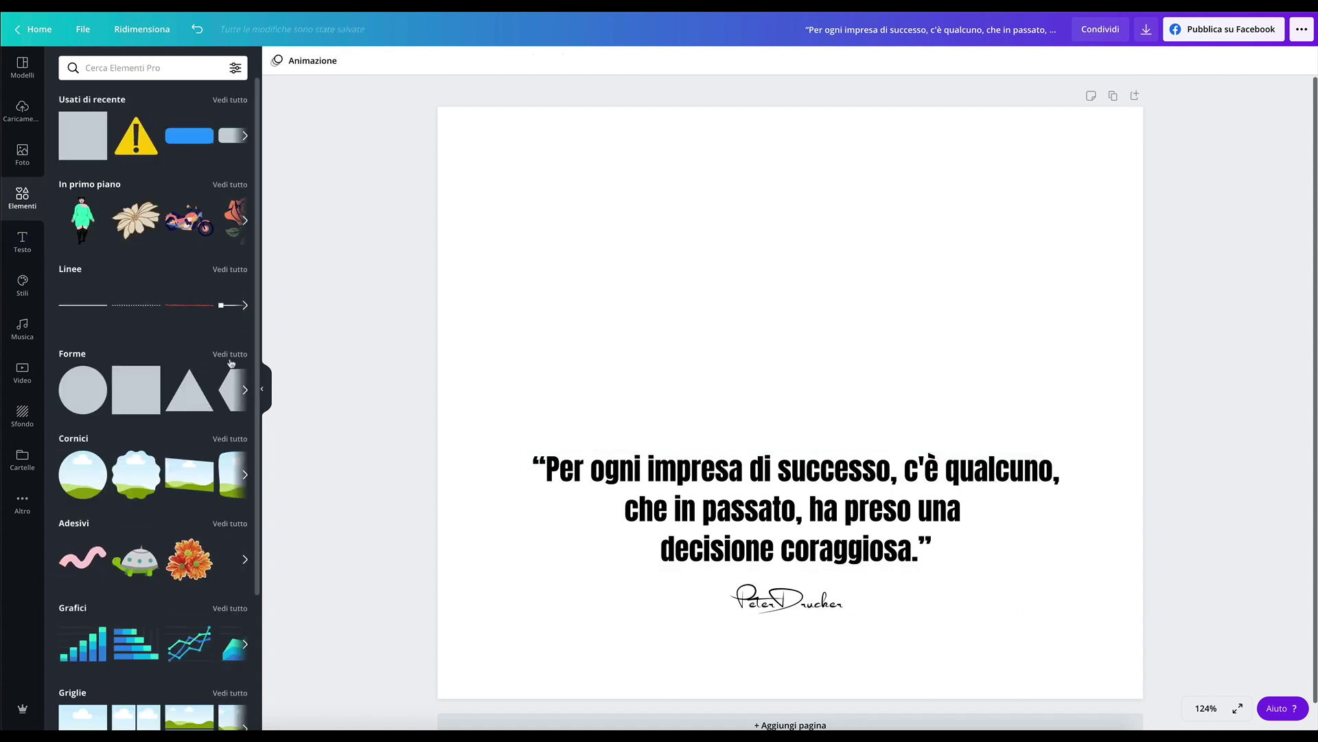
left_click(136, 389)
mouse_move(804, 259)
left_mouse_down()
mouse_move(694, 352)
mouse_move(692, 435)
left_mouse_up()
left_click_drag(686, 656, 694, 625)
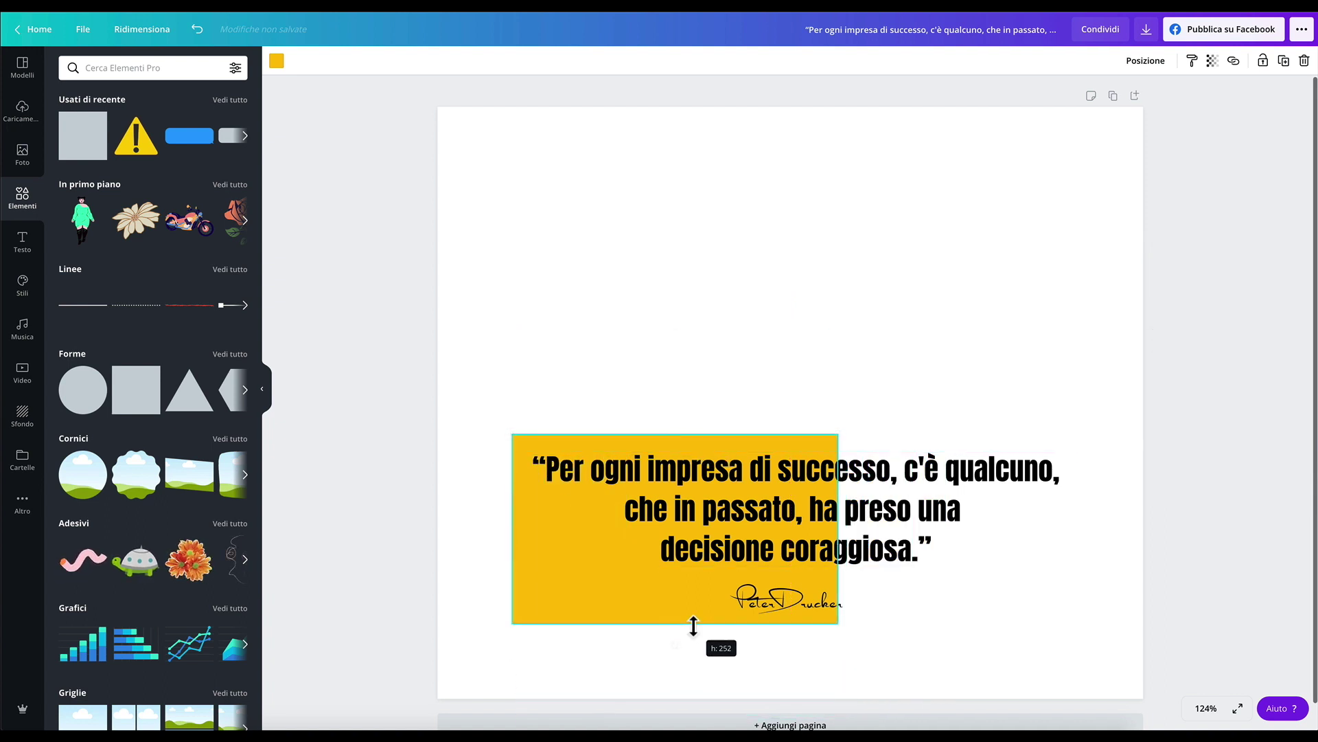
left_click_drag(838, 529, 1086, 525)
left_click(866, 311)
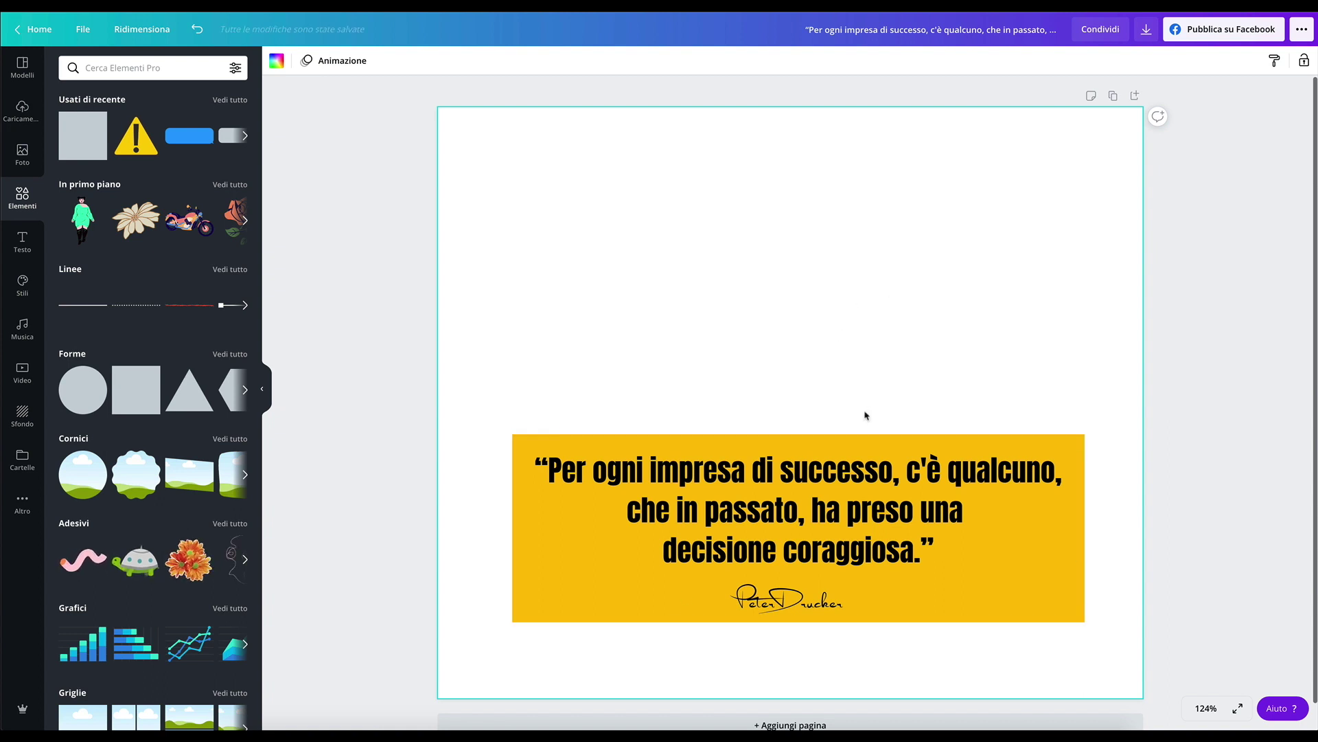
Select the banner, quote and signature together and scale them down.
left_click(1170, 337)
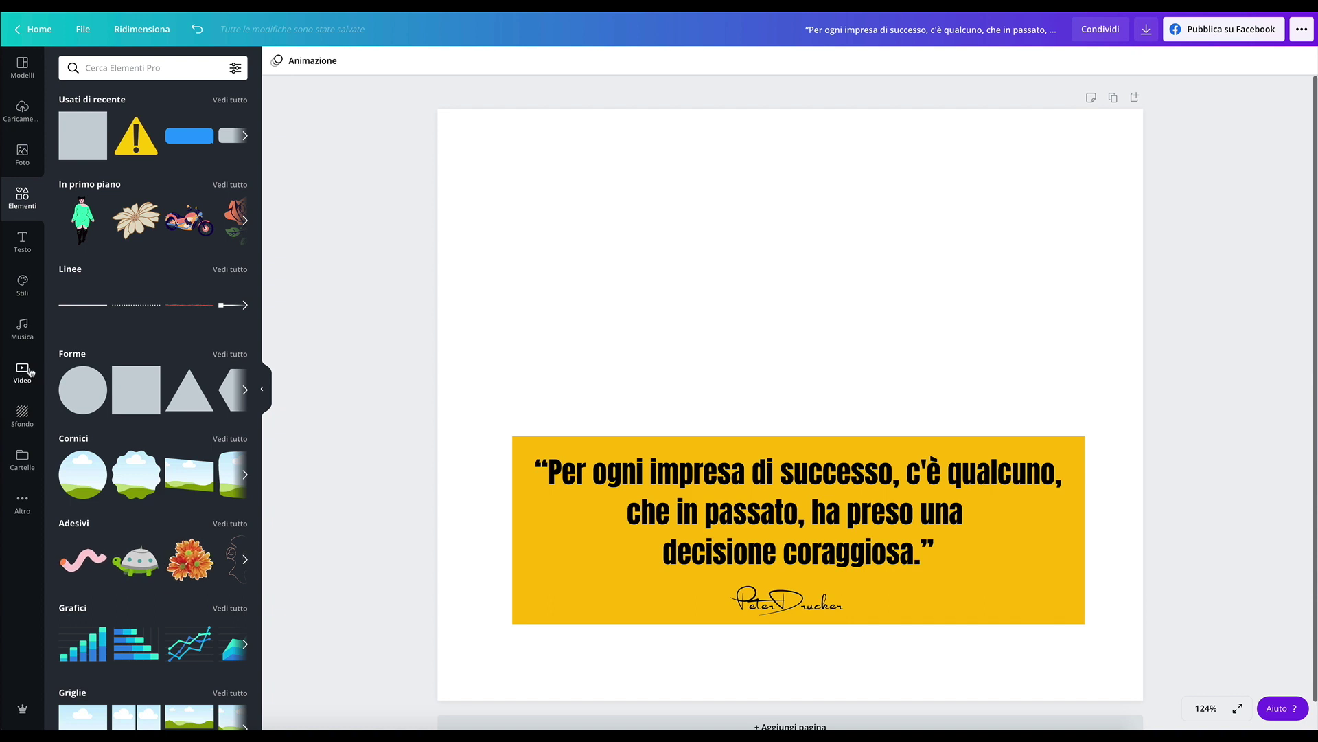
left_click_drag(1108, 399, 769, 656)
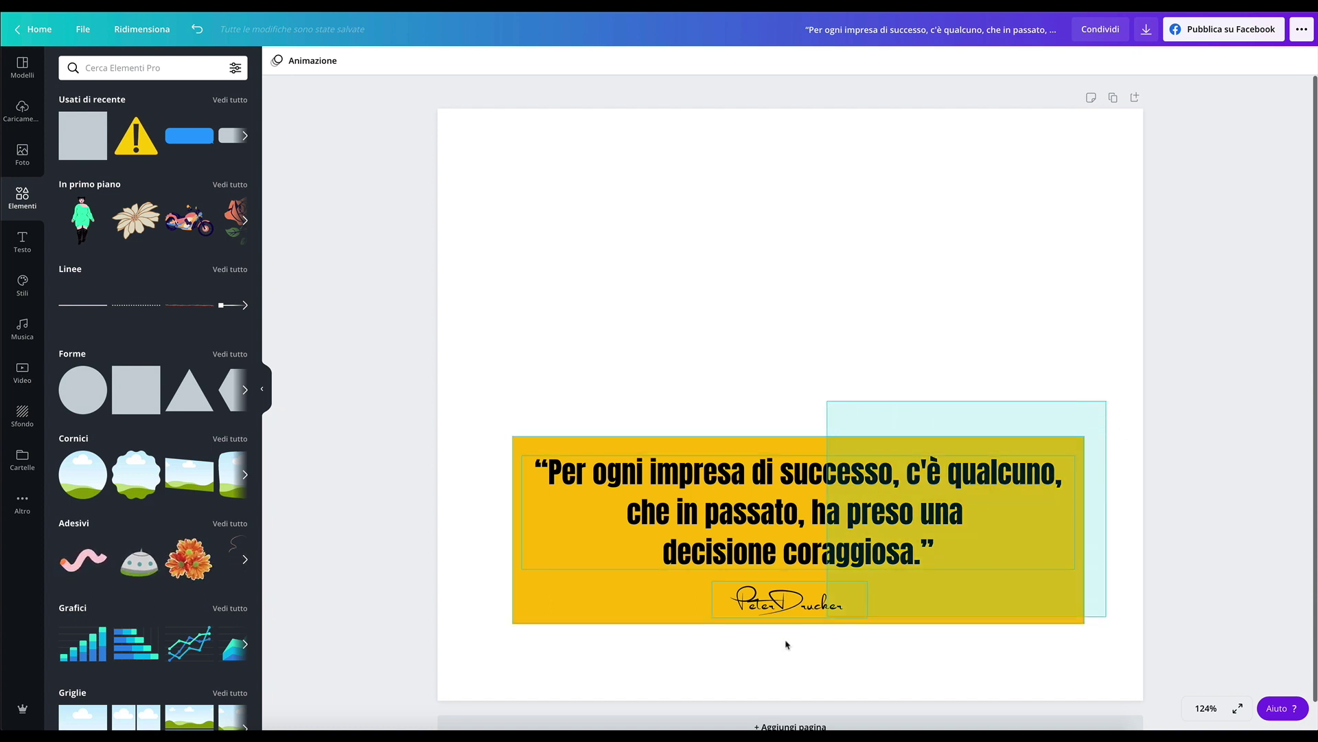
left_click_drag(1085, 435, 934, 484)
Shift the quote banner right, then try and delete a plain round frame.
left_click_drag(761, 547, 876, 535)
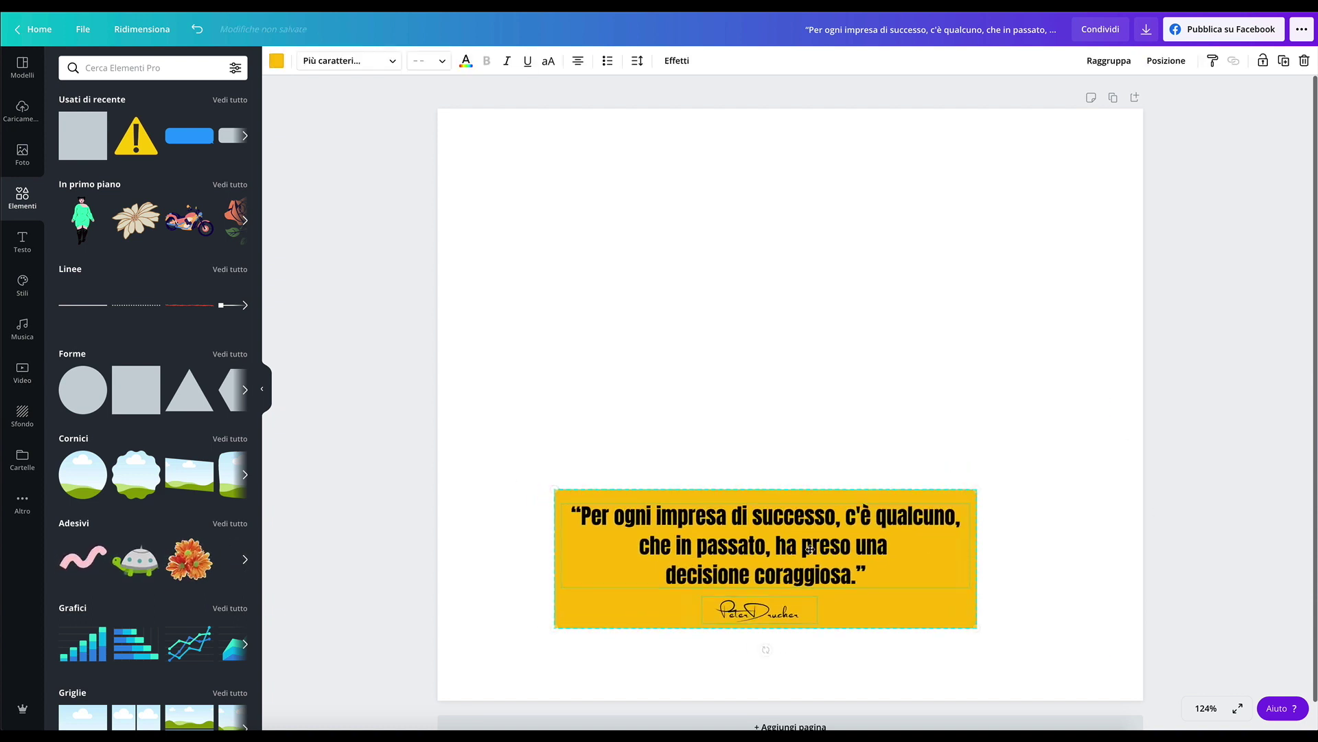
left_click(1216, 414)
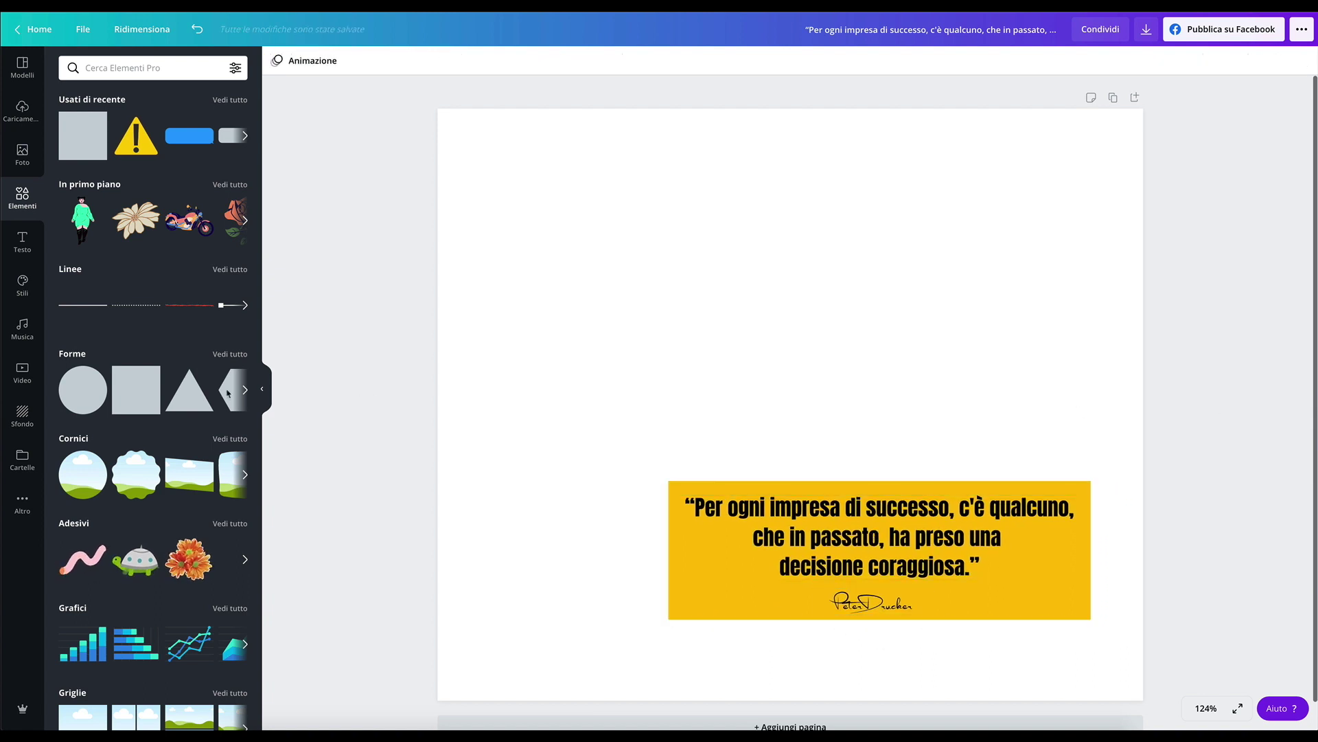
left_click(86, 457)
left_click_drag(713, 300, 639, 332)
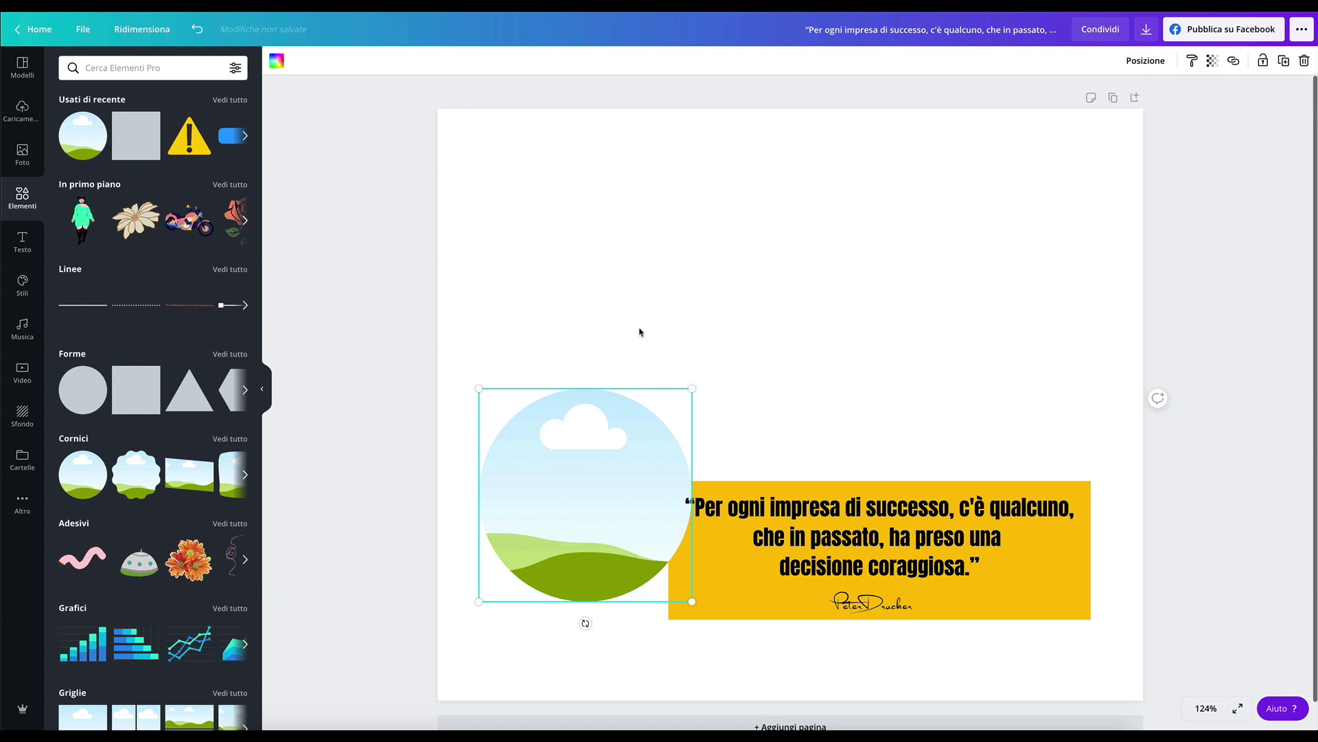
key("Delete")
Add the yellow-bordered circle frame, shrunk and placed at the lower left over the banner.
left_click(231, 439)
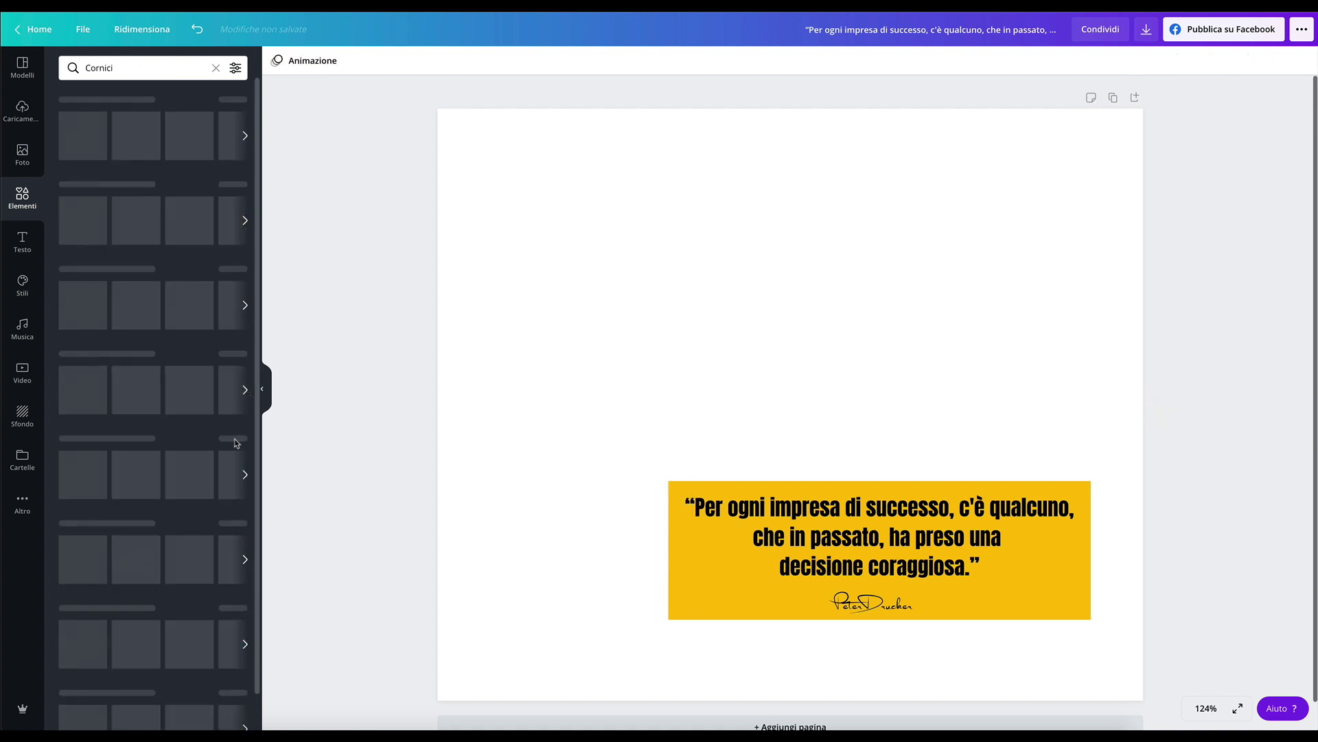
scroll(203, 422, "down", 3)
scroll(203, 422, "down", 5)
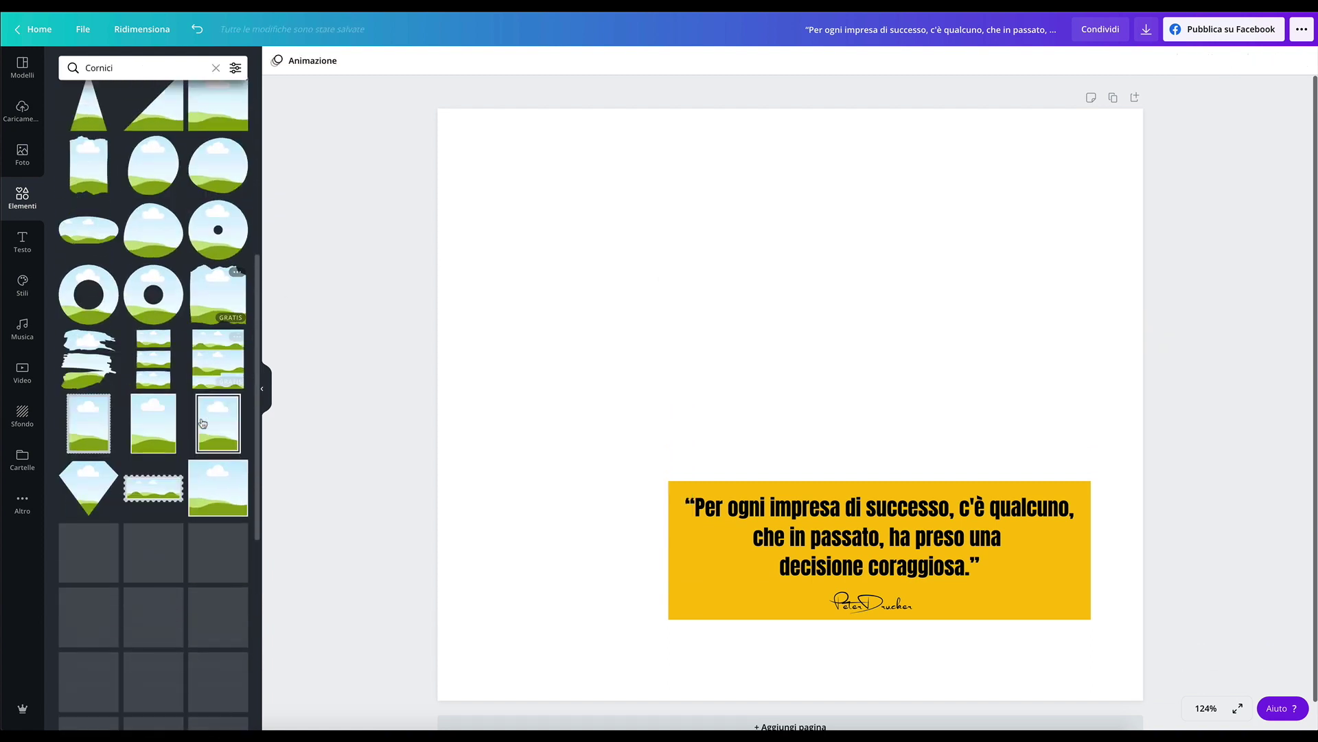
left_click(154, 532)
left_click_drag(829, 354, 592, 512)
Right-align the quote, break the line before 'qualcuno', and resize it clear of the circle.
left_click(907, 530)
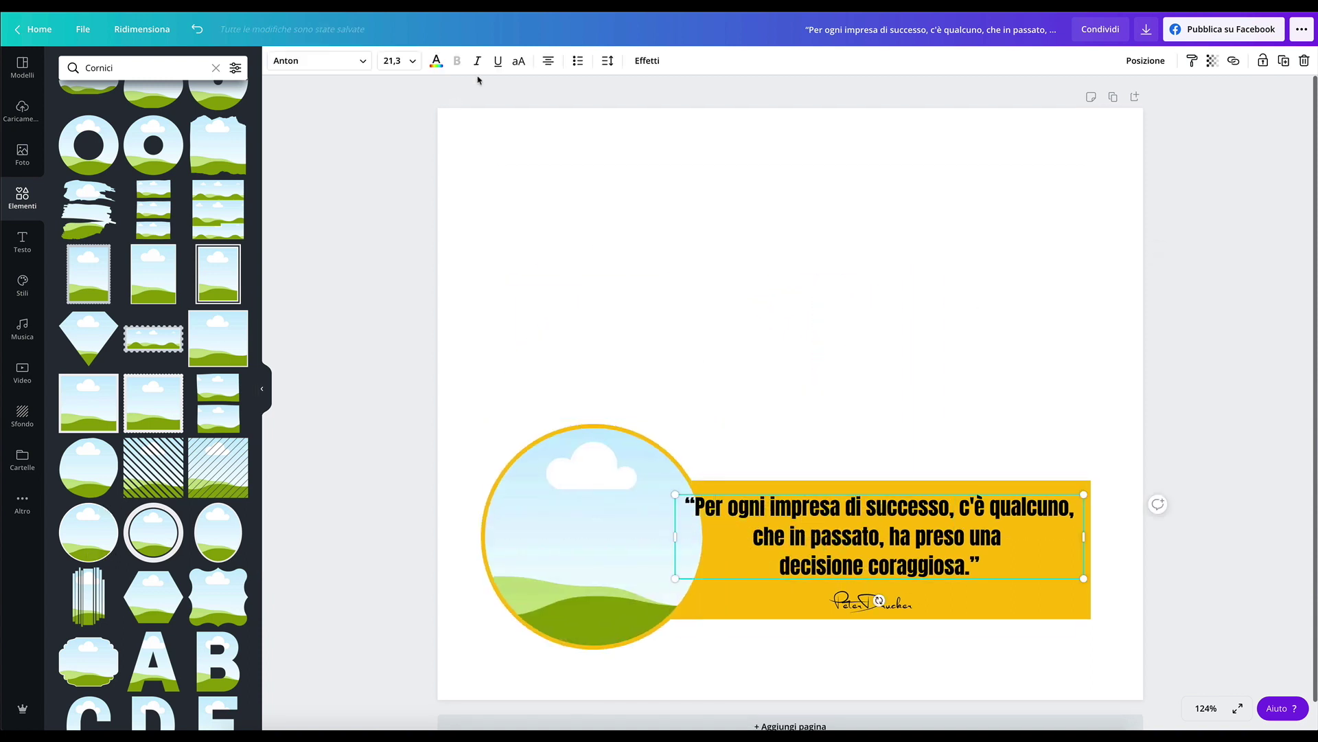
left_click(548, 62)
left_click(548, 62)
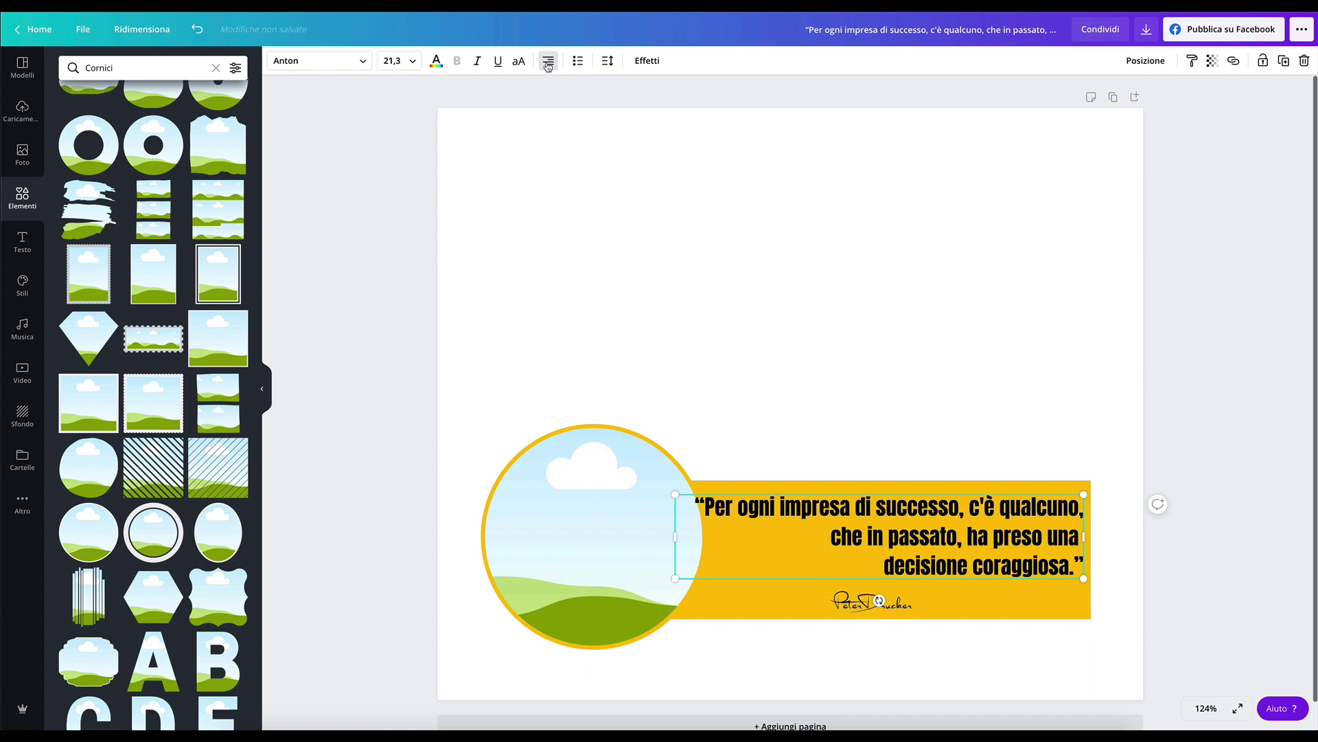
left_click(999, 507)
key("Return")
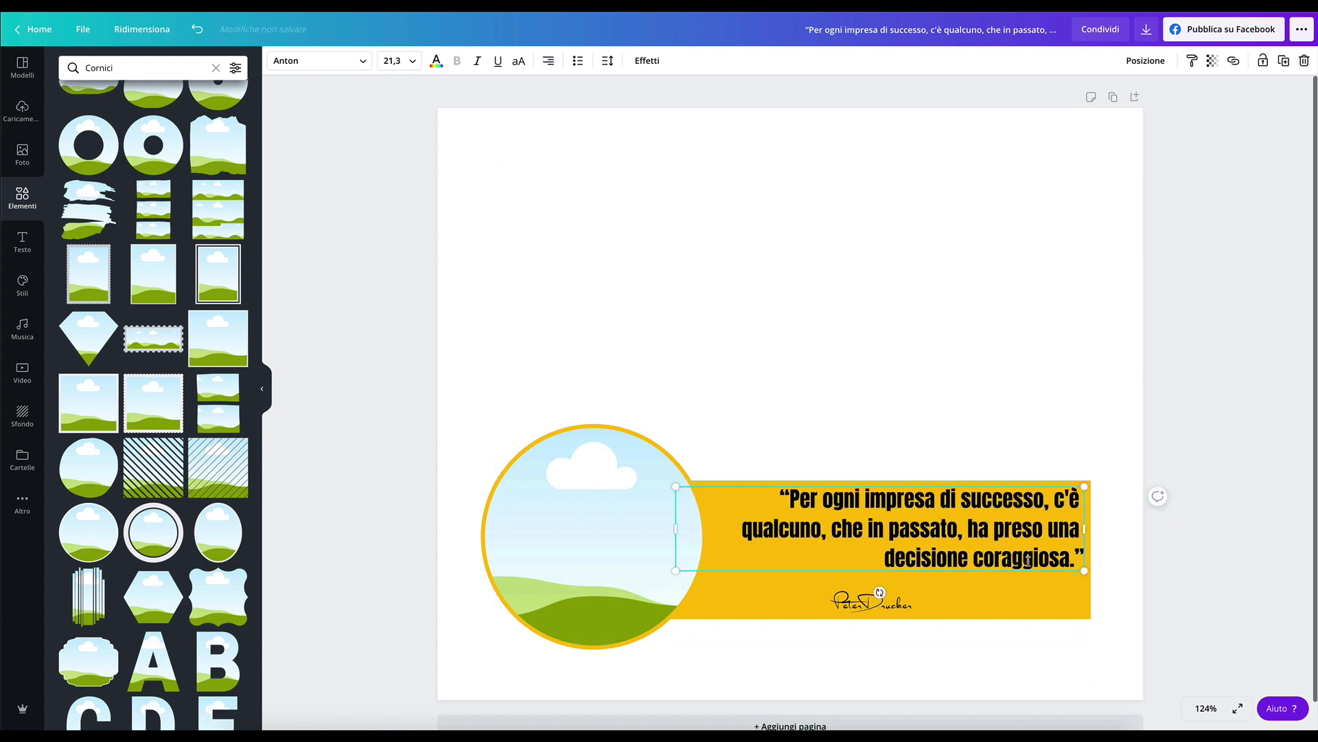
left_click_drag(873, 603, 1019, 601)
left_click_drag(893, 529, 885, 532)
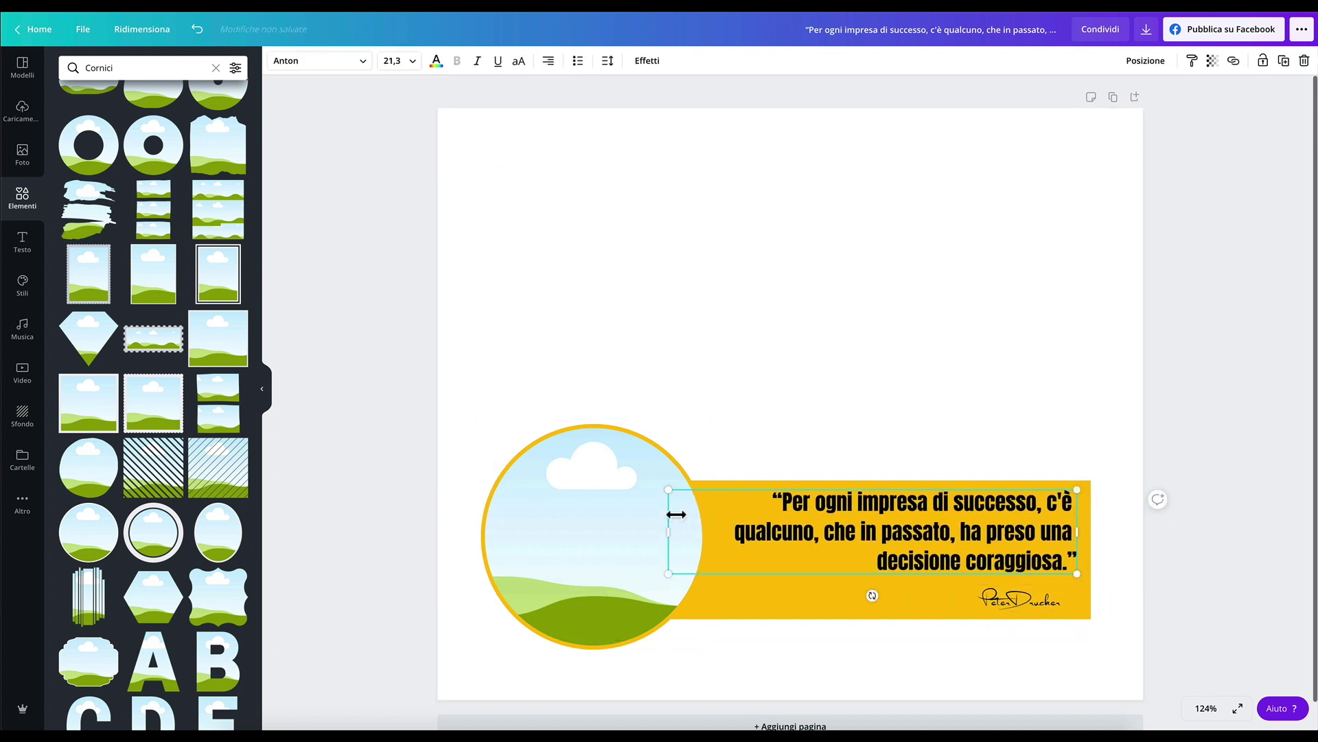
left_click_drag(668, 533, 717, 532)
Place the signature in the banner's lower-right corner and nudge the circle frame right.
left_click(1024, 599)
left_click_drag(1022, 600, 1028, 603)
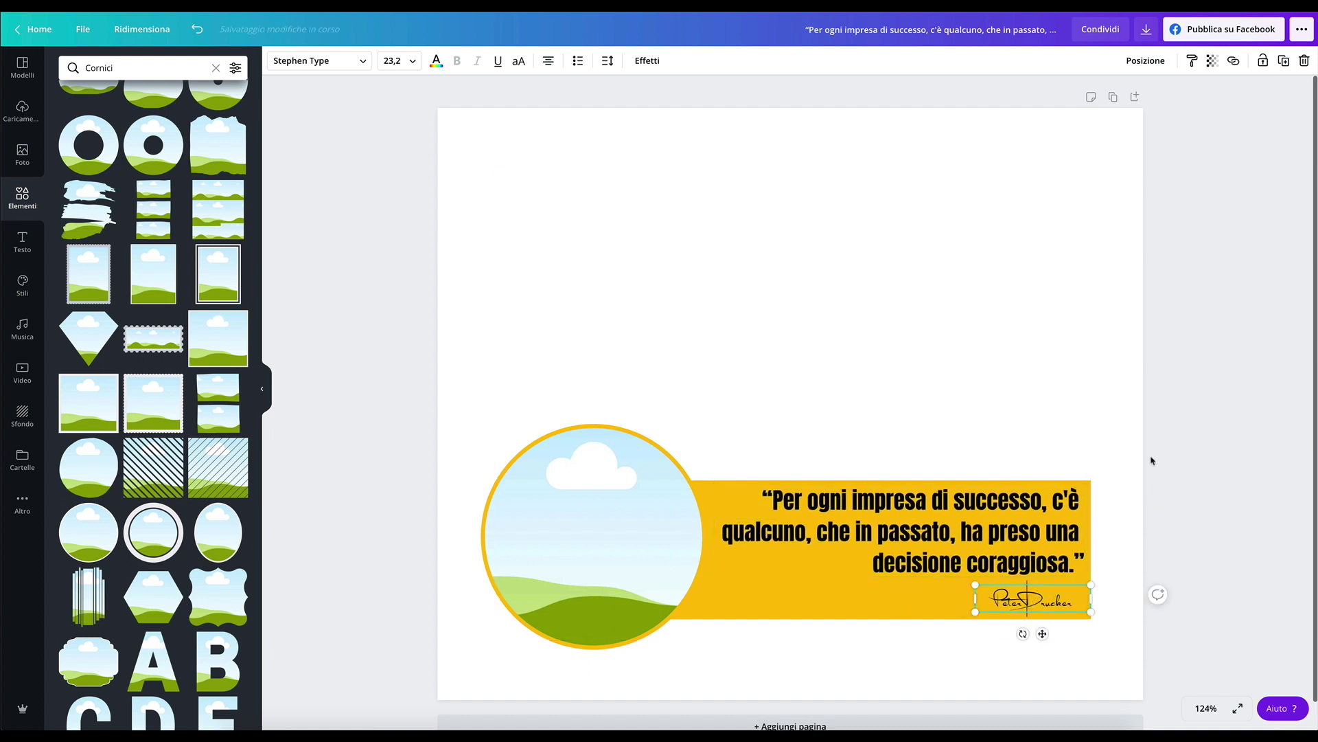
left_click(1221, 472)
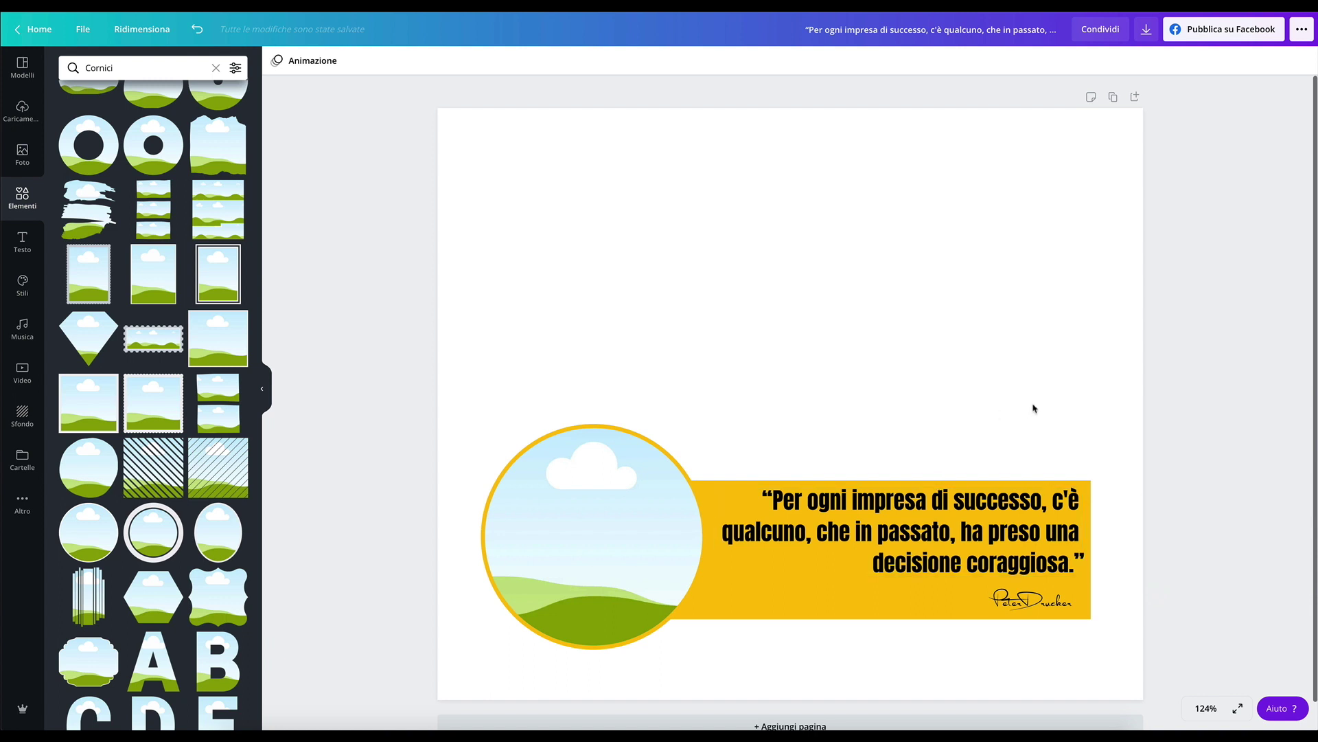
left_click_drag(608, 568, 615, 567)
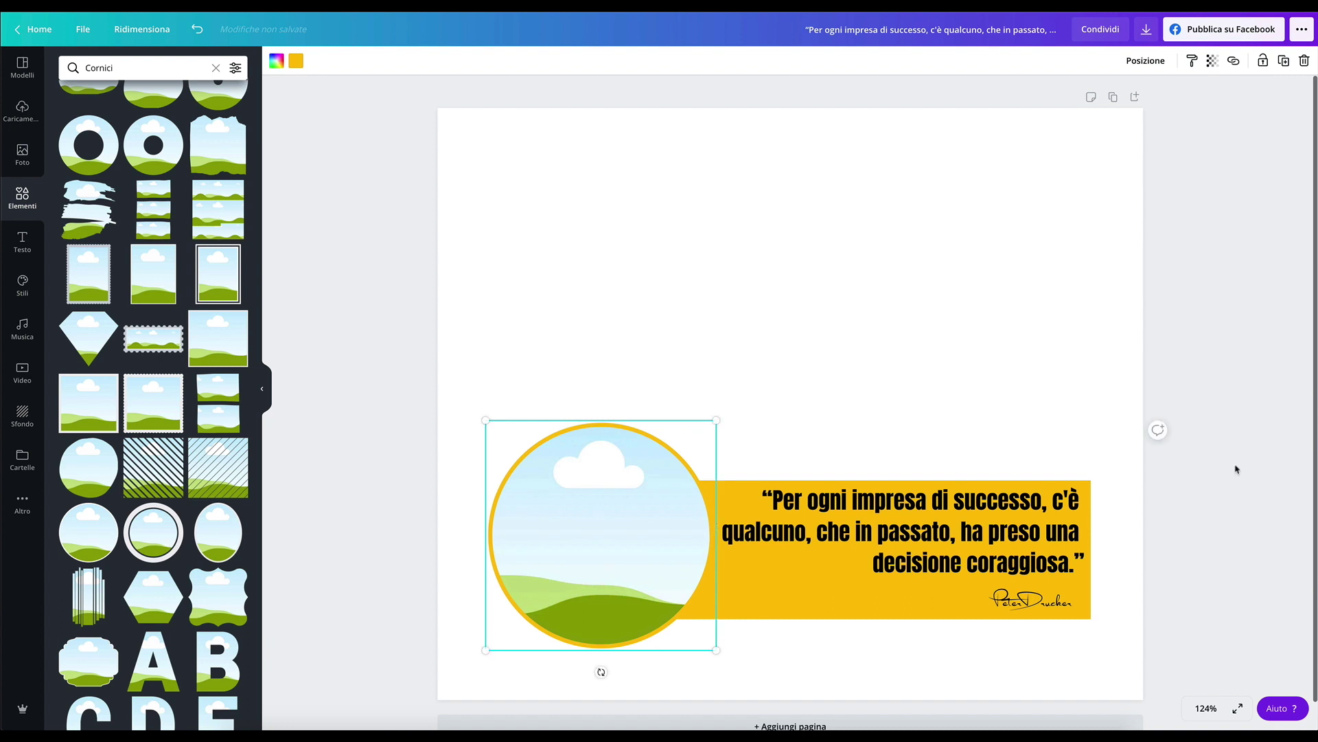
left_click(1217, 436)
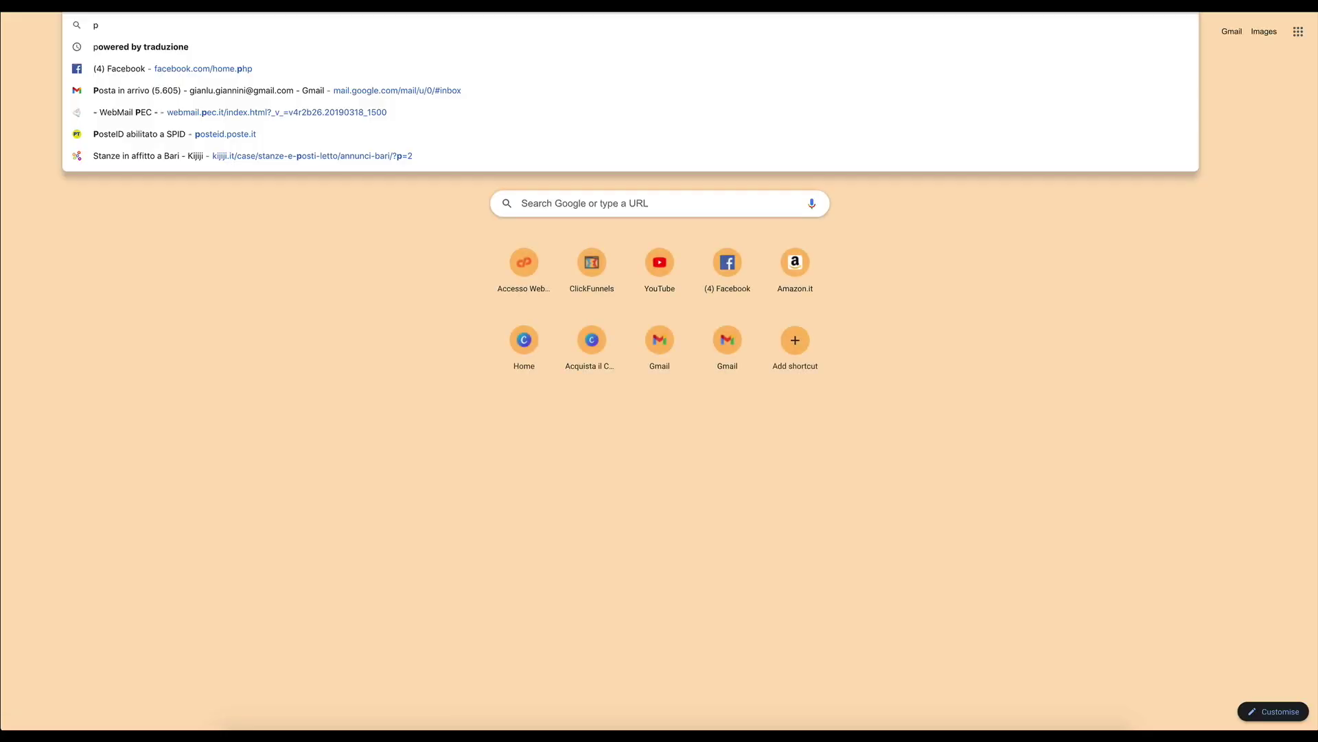
Search Google Images for Peter Drucker.
key("Return")
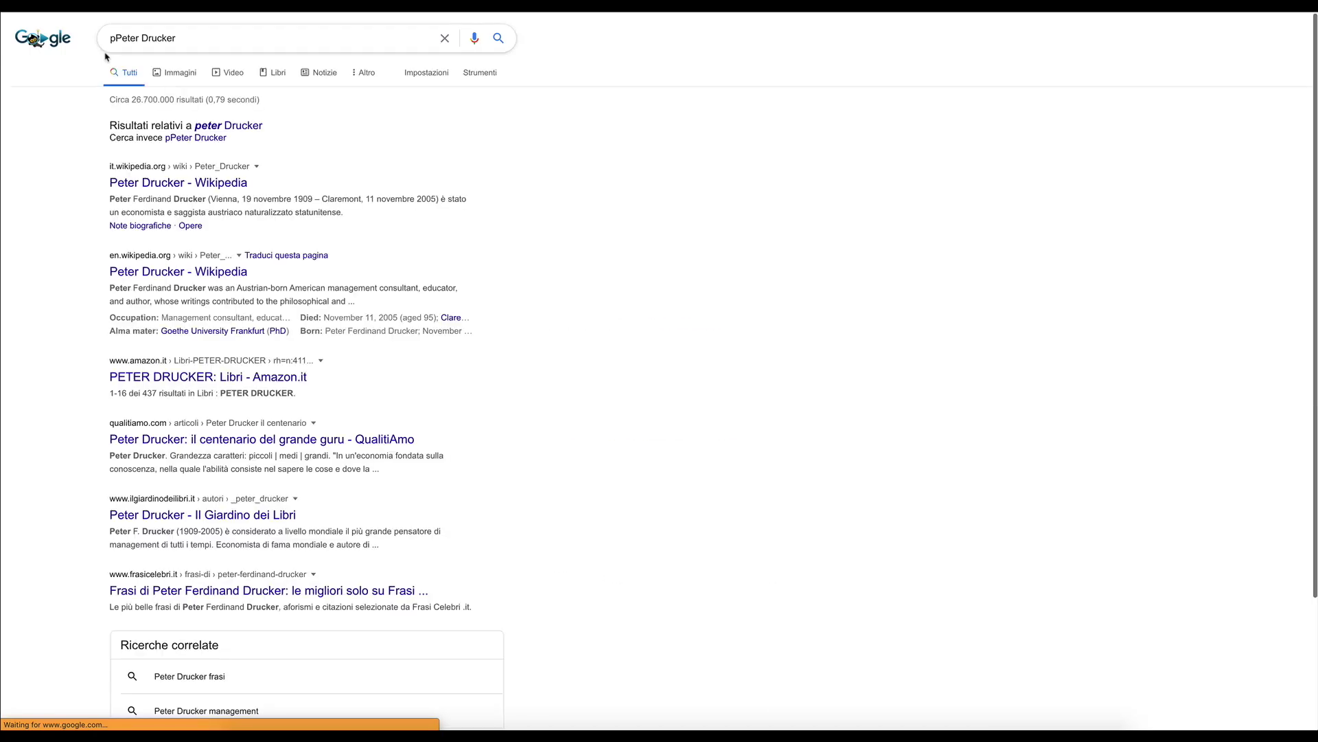
left_click(113, 39)
key("BackSpace")
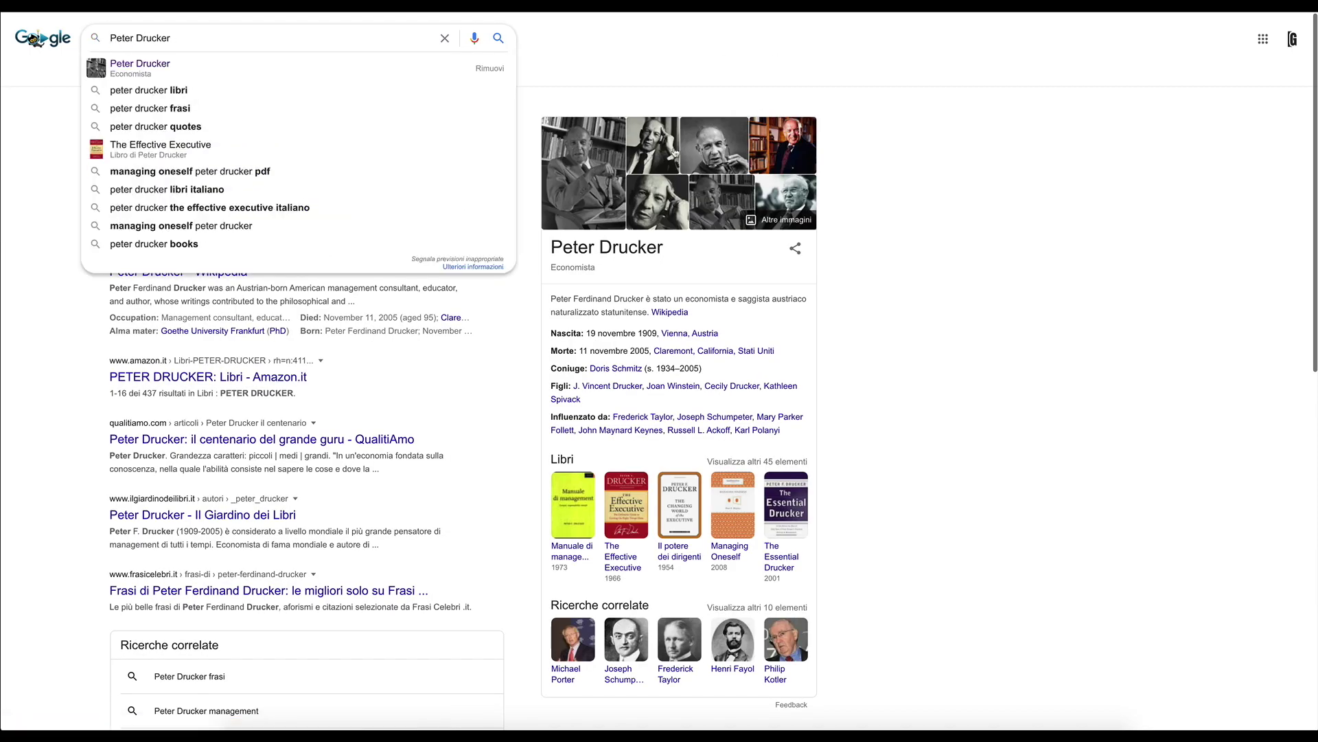
left_click(675, 152)
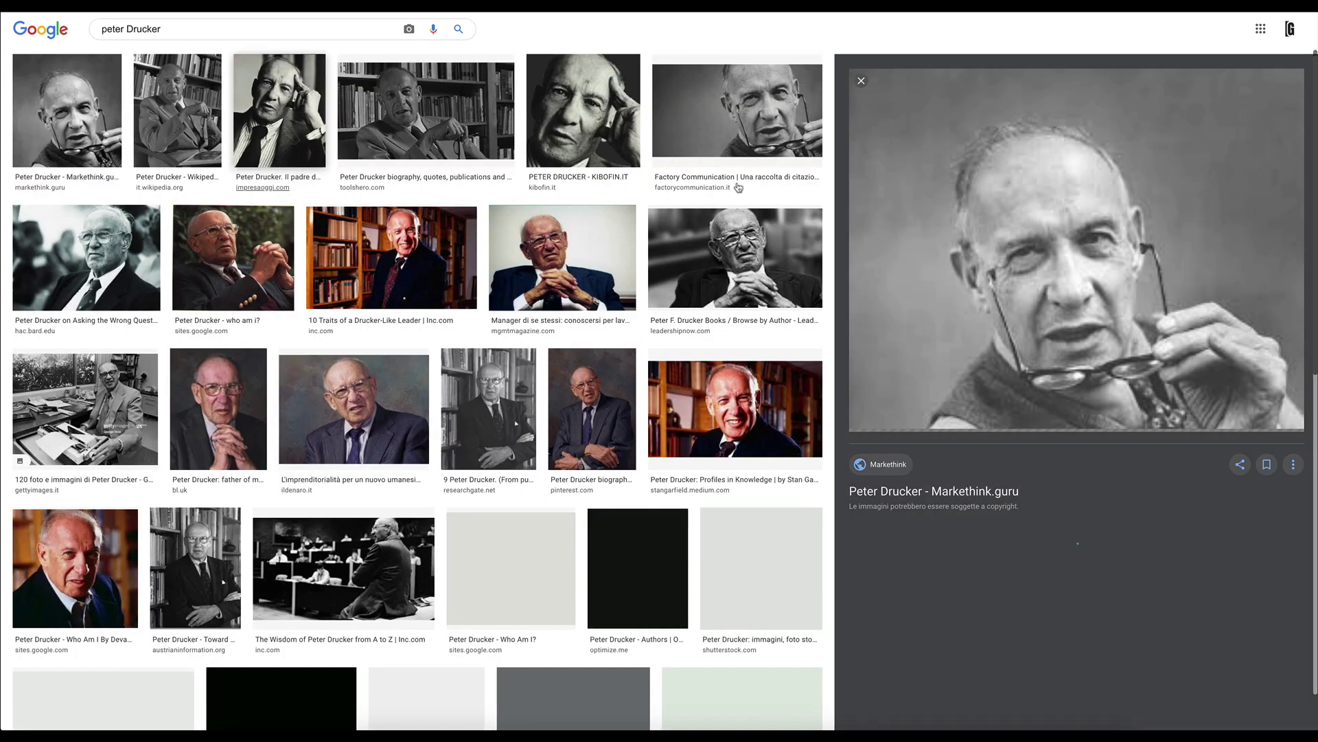
Copy the Factory Communication black-and-white Drucker portrait and return to the Canva page.
left_click(279, 114)
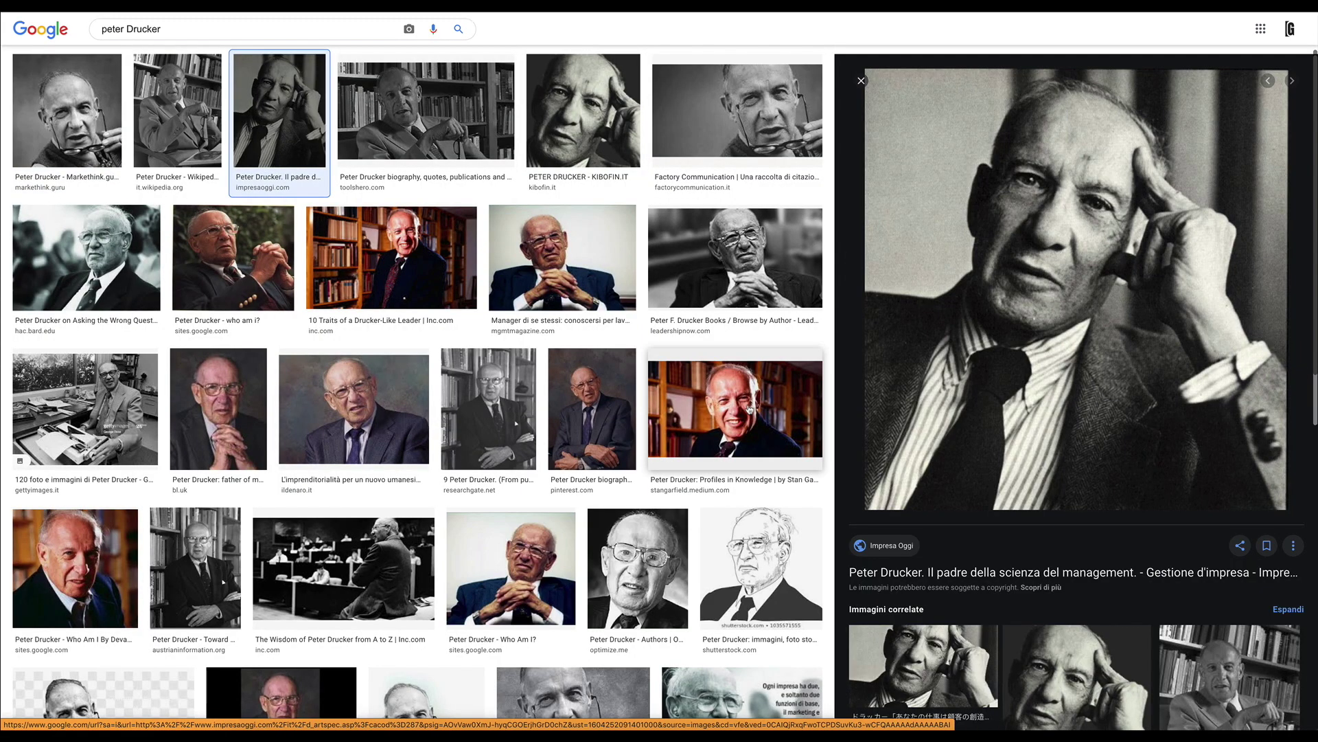
left_click(584, 113)
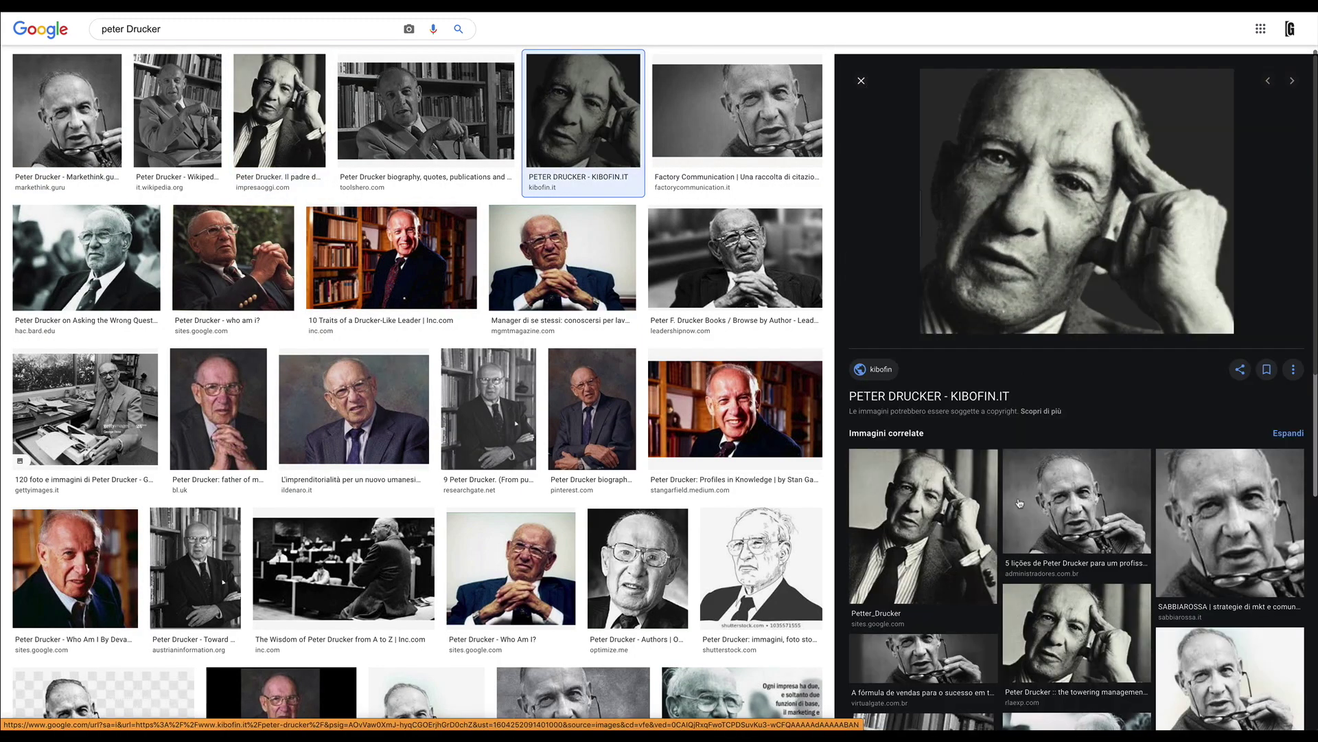
left_click(737, 114)
right_click(1230, 182)
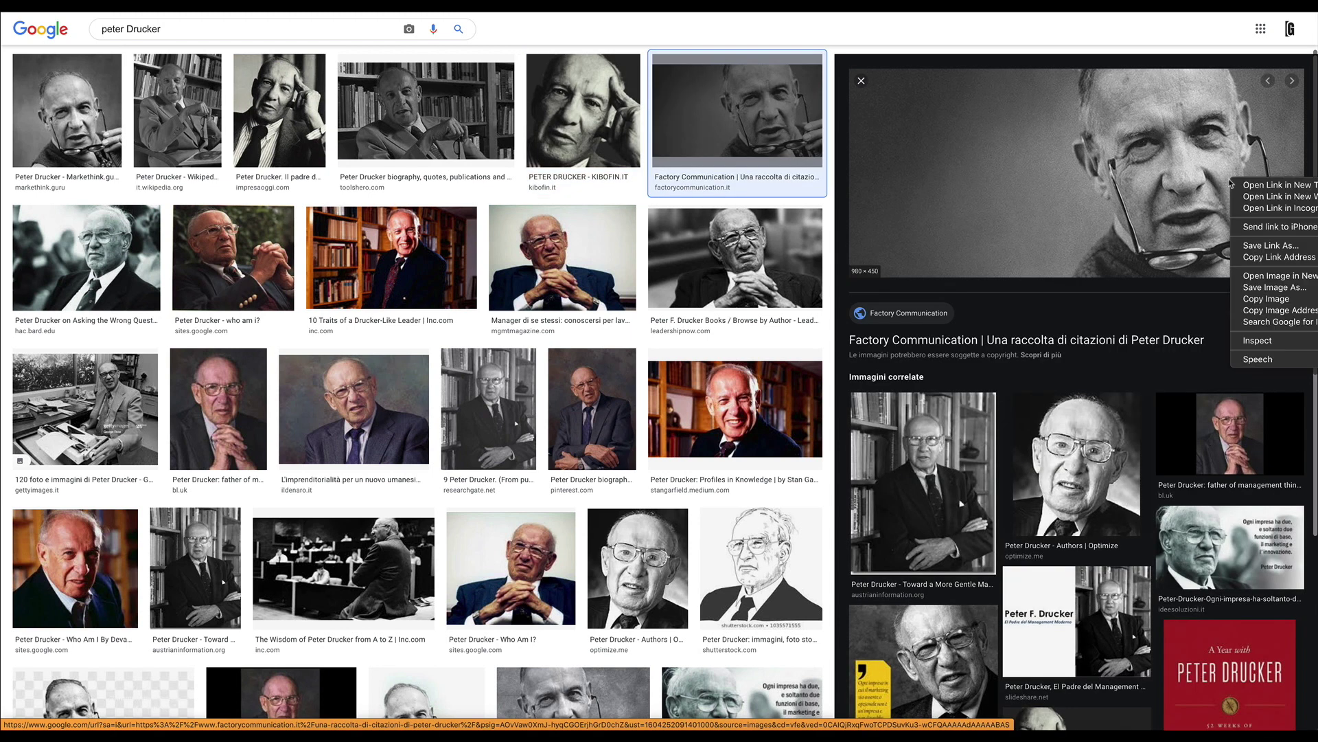
left_click(1263, 299)
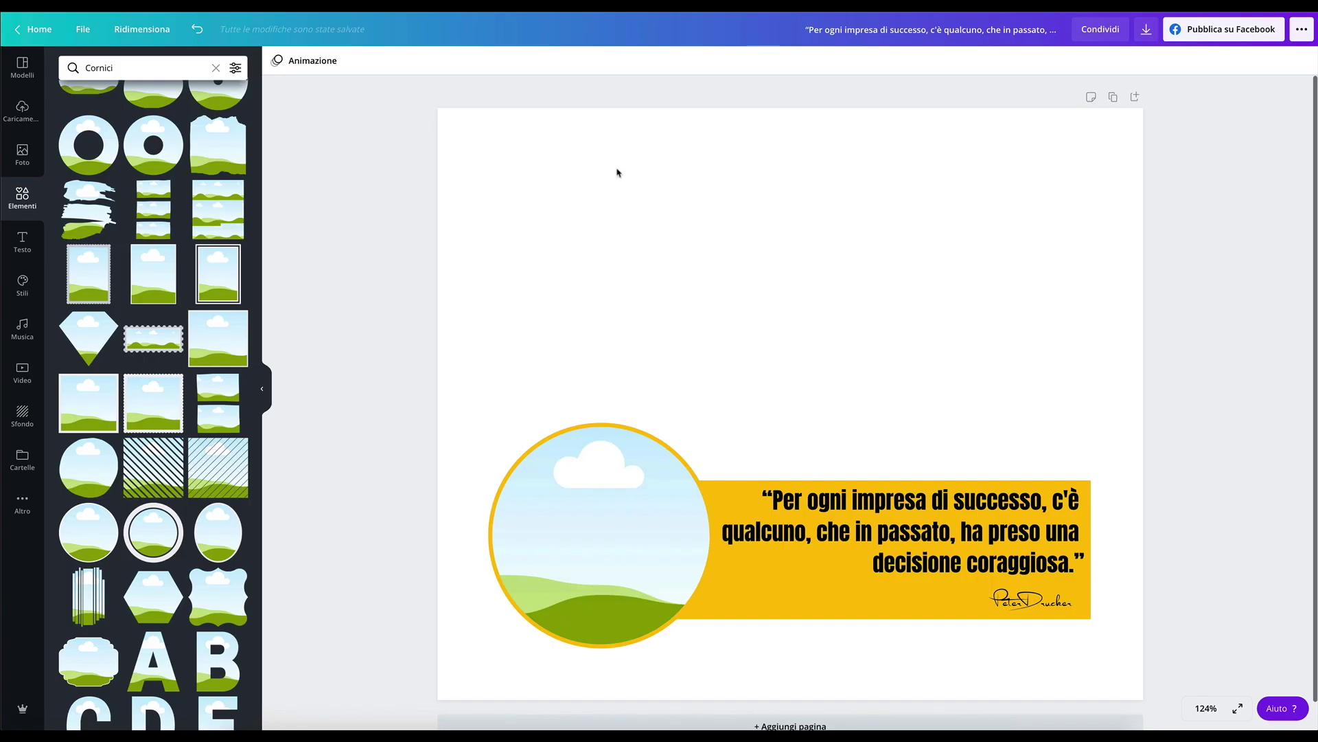
left_click(871, 340)
Paste the Drucker portrait into the circle frame with his face centred.
key("ctrl+v")
mouse_move(871, 340)
left_mouse_down()
mouse_move(637, 527)
mouse_move(542, 527)
left_mouse_up()
double_click(638, 528)
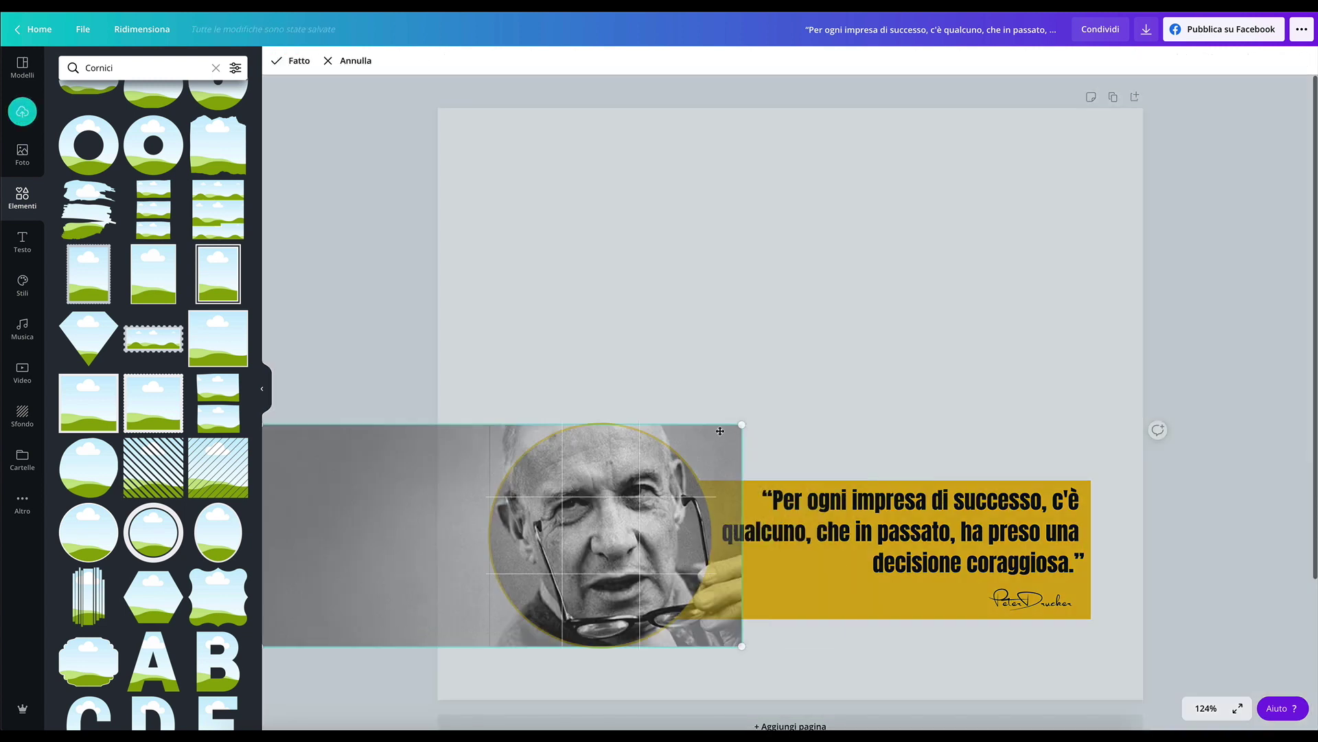
left_click(1254, 558)
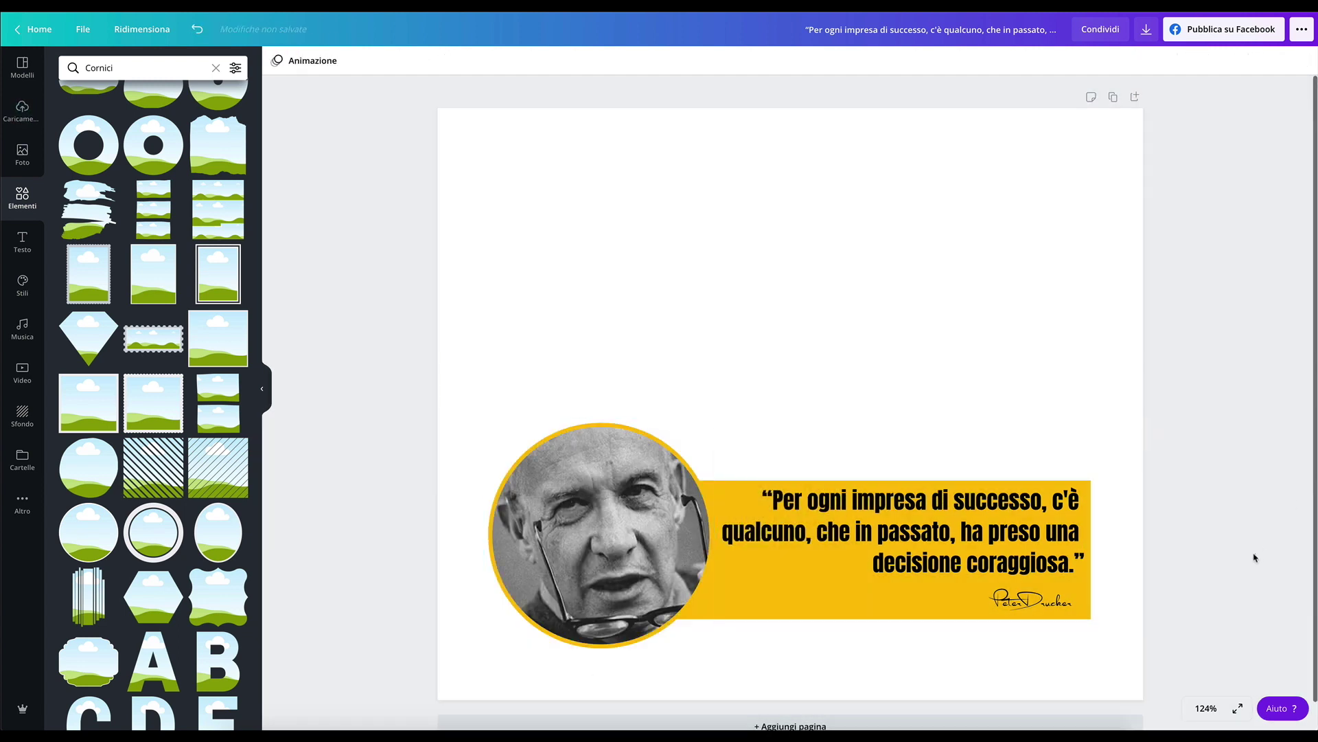
Nudge the quote text down and the signature slightly right, then select the quote.
left_click_drag(1008, 527, 1008, 536)
left_click(1027, 602)
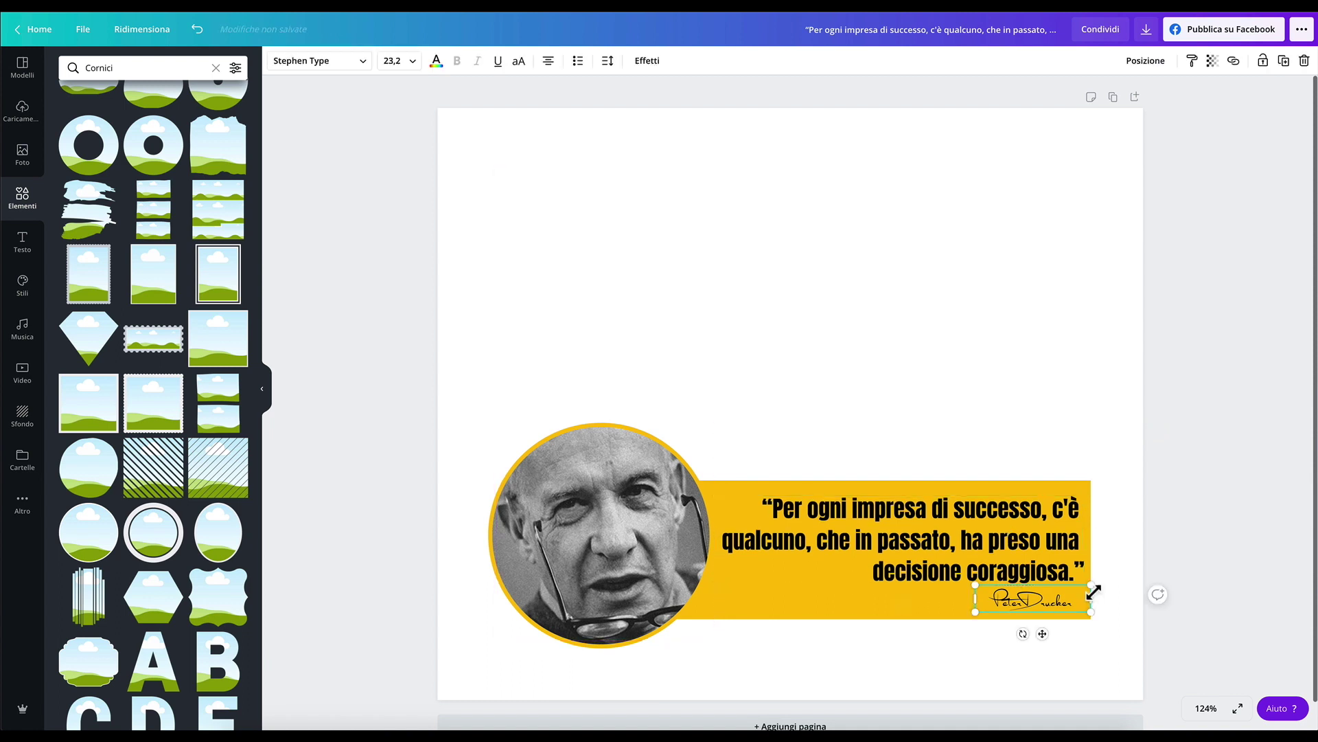
left_click_drag(1031, 579, 1036, 601)
left_click(1114, 646)
left_click(980, 554)
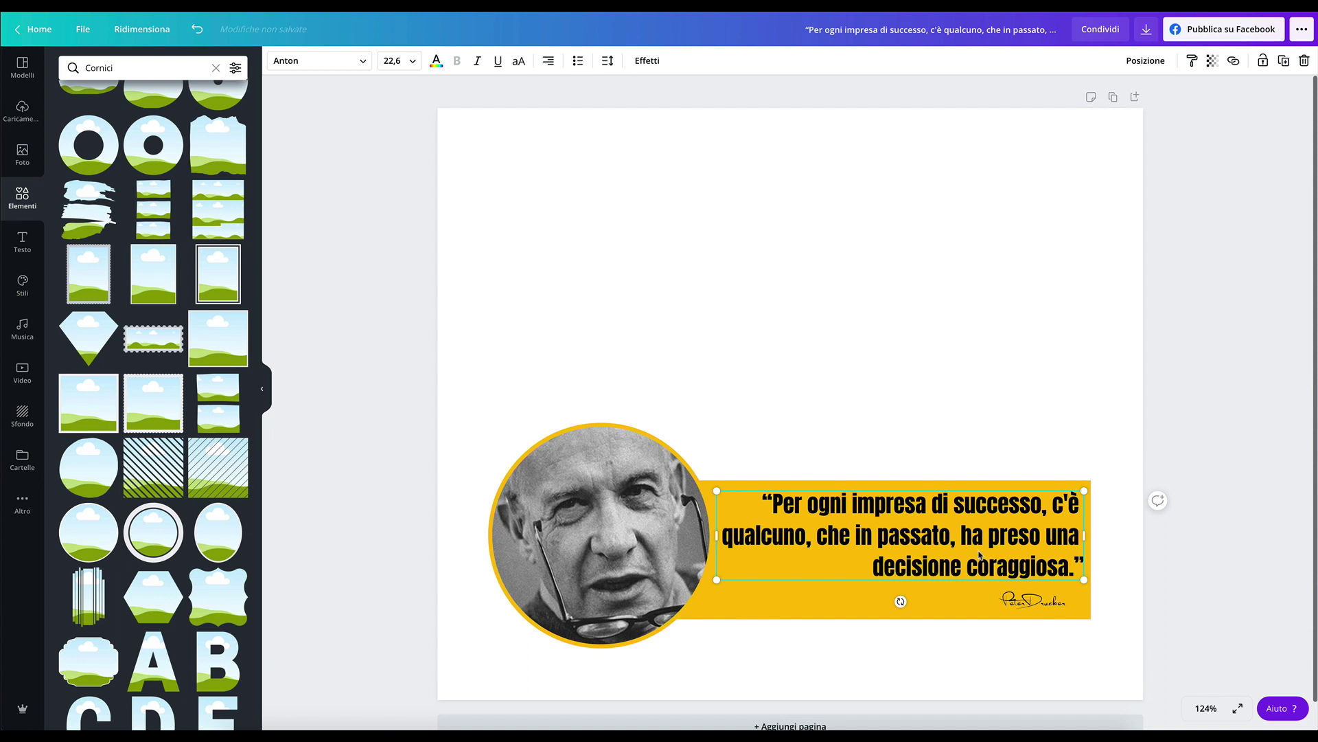
left_click(437, 60)
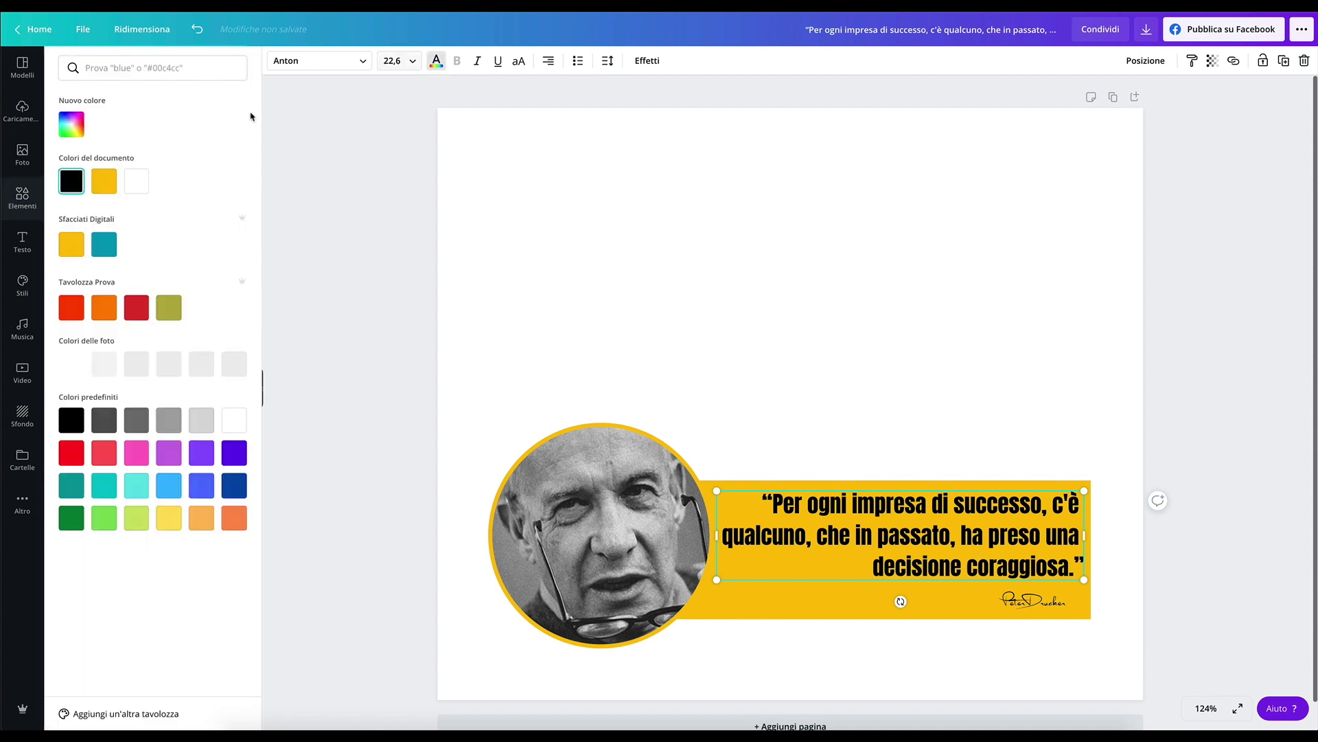
Make the quote text white and give it a black Ombra shadow.
left_click(139, 180)
left_click(647, 60)
left_click(152, 134)
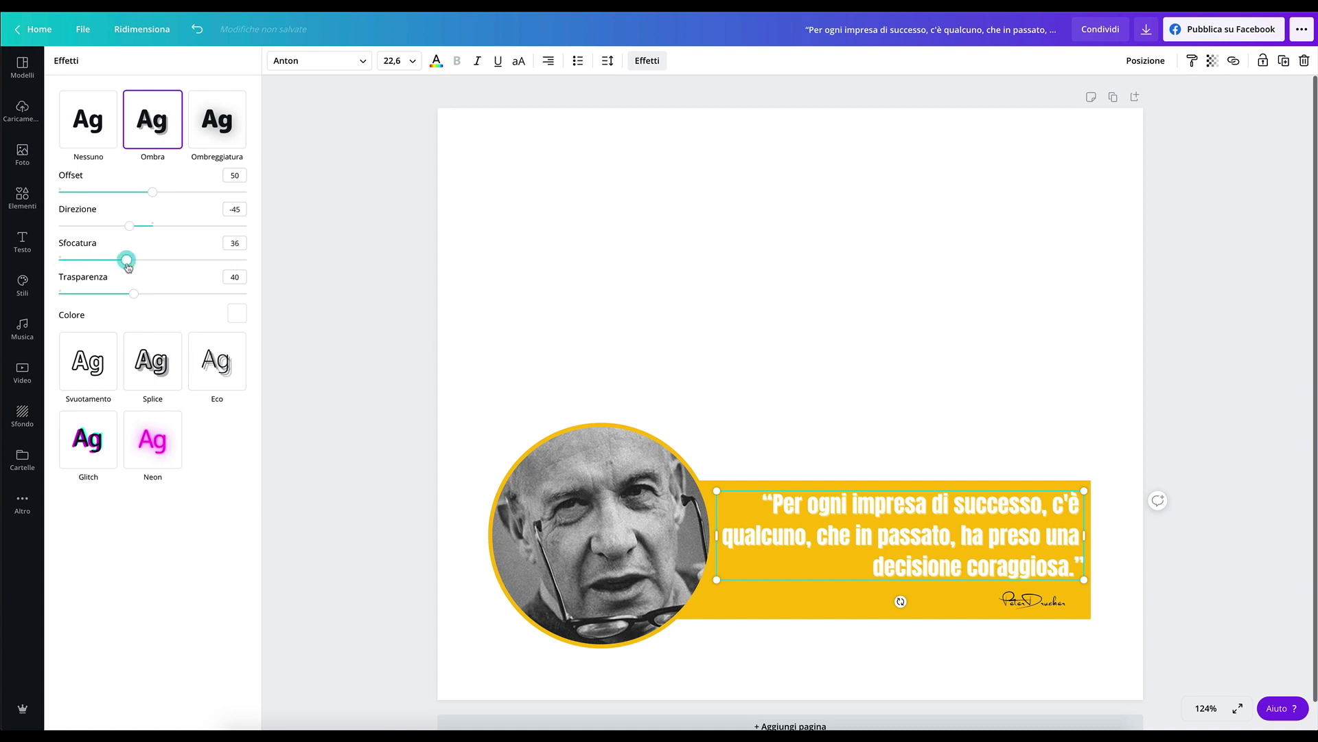
left_click(237, 313)
left_click(79, 418)
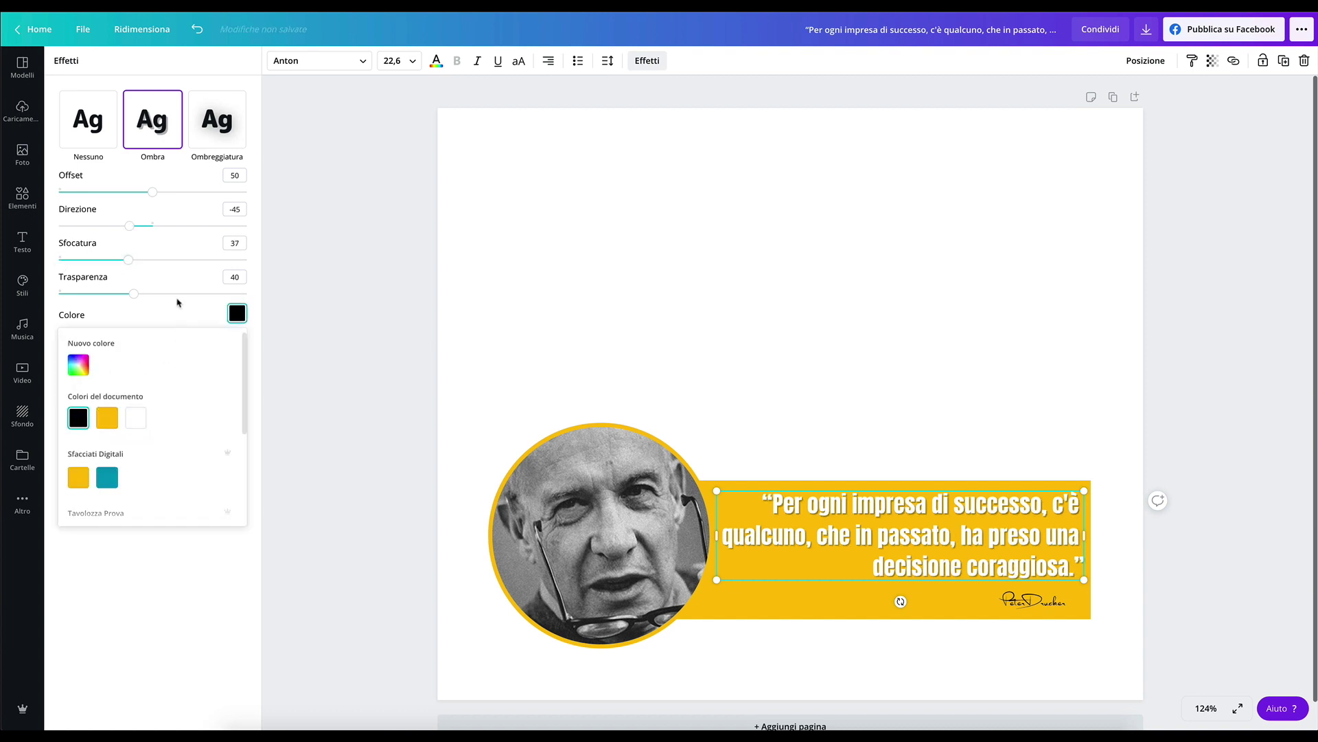
Set the shadow to offset 74, direction 27, blur 70 and transparency 100.
left_click_drag(153, 192, 184, 193)
left_click_drag(128, 228, 149, 229)
left_click_drag(132, 292, 266, 303)
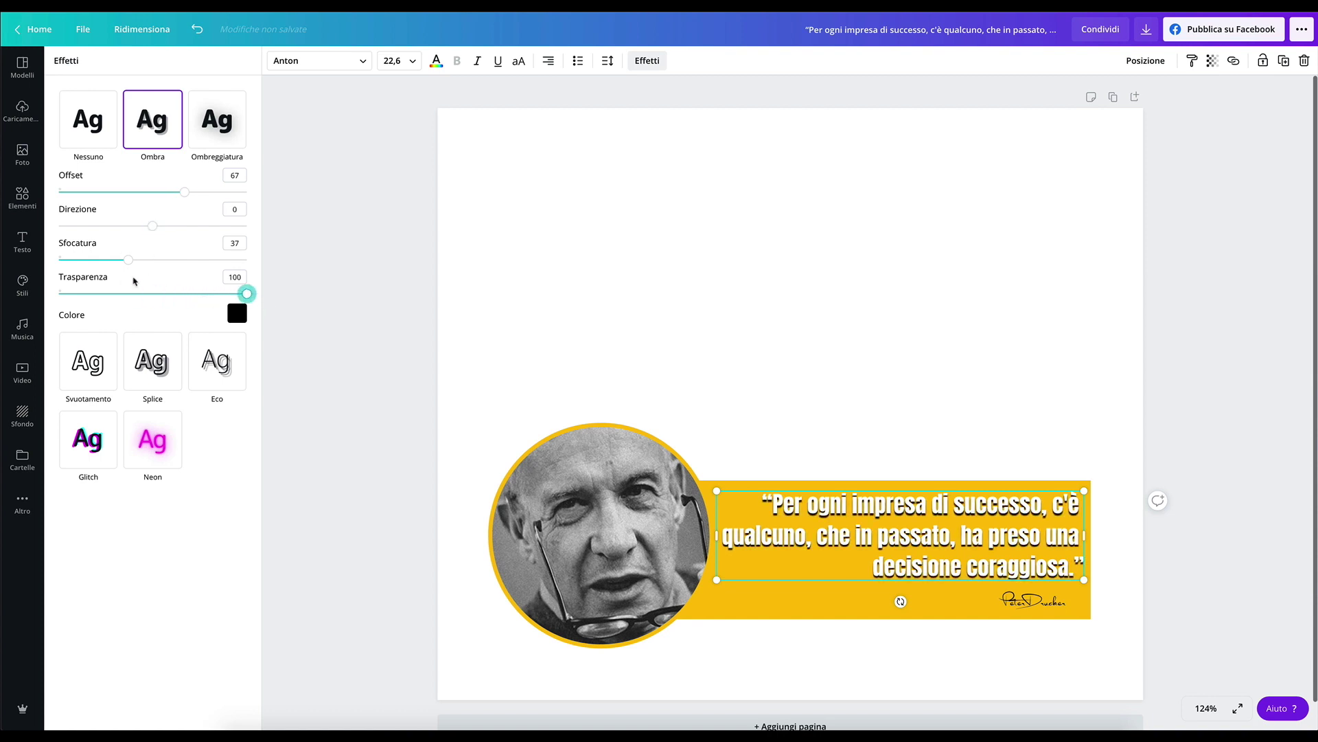
left_click_drag(131, 260, 180, 260)
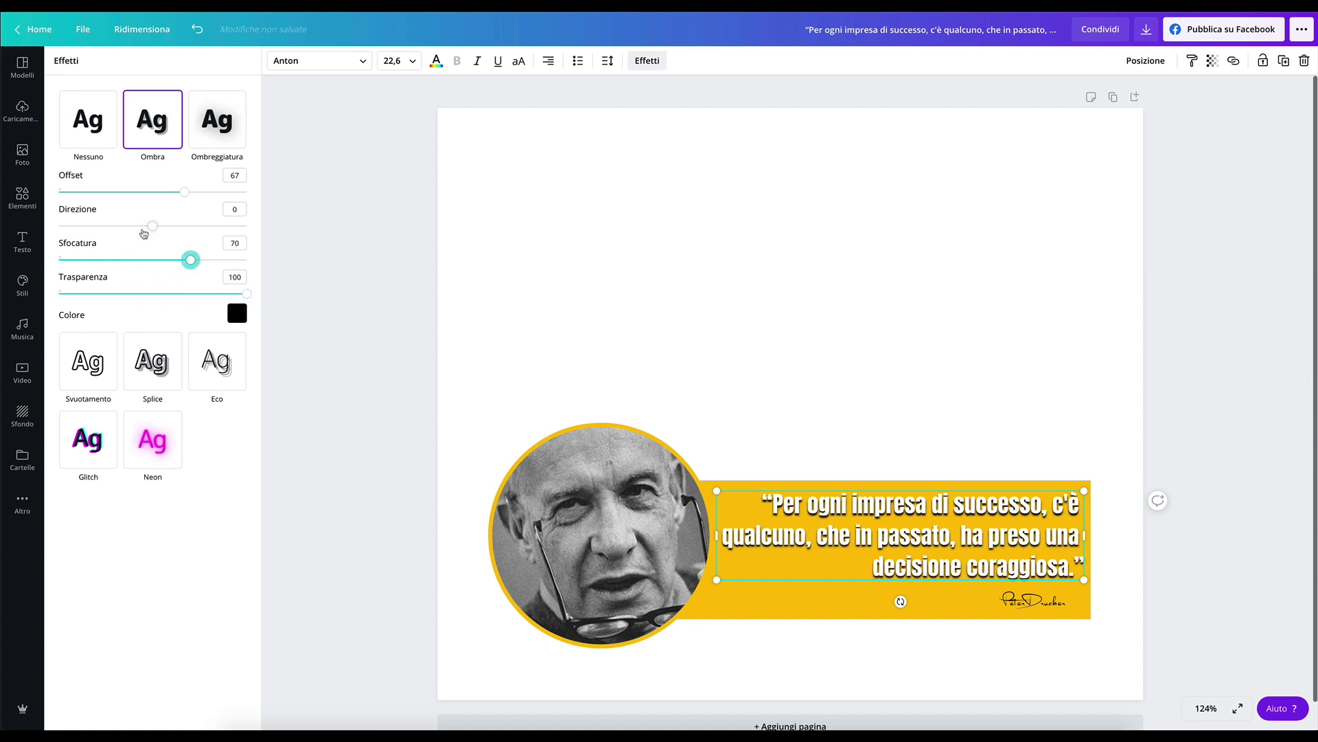
left_click_drag(165, 229, 198, 193)
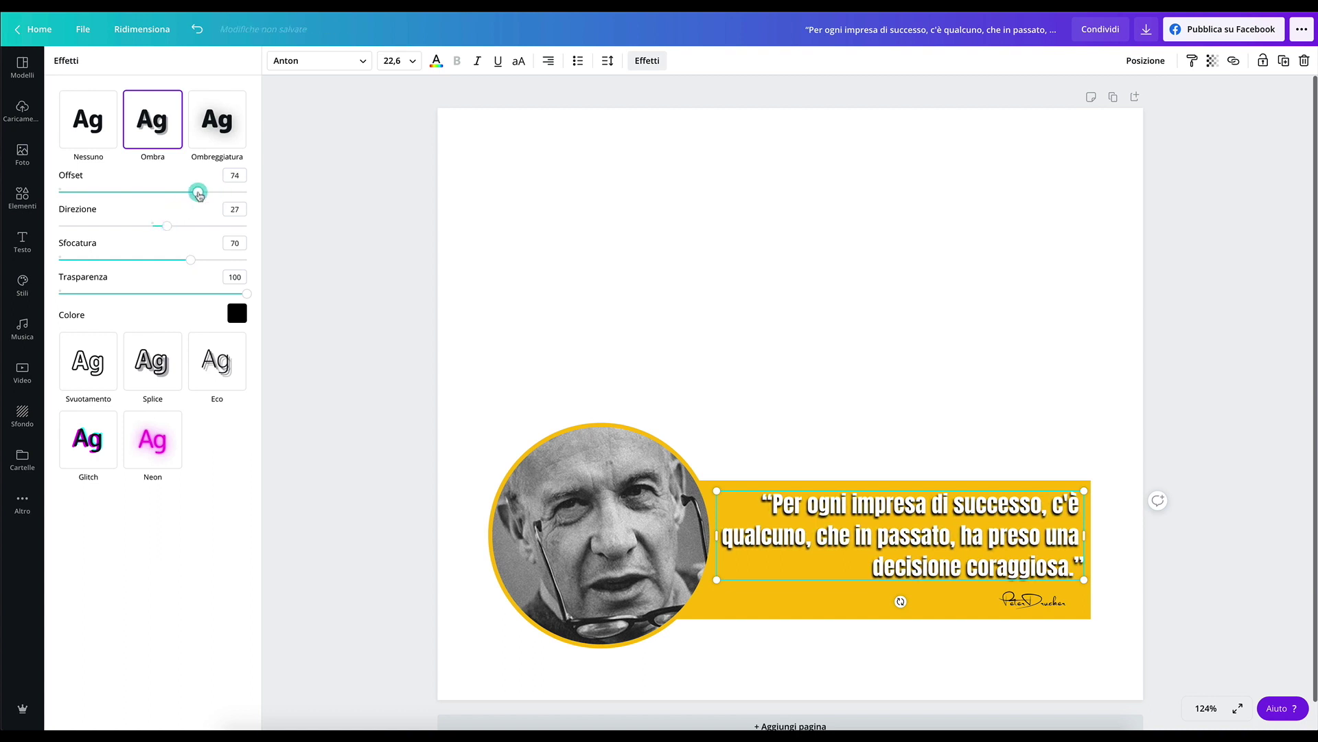
Recolour the yellow quote banner blue.
left_click(1196, 611)
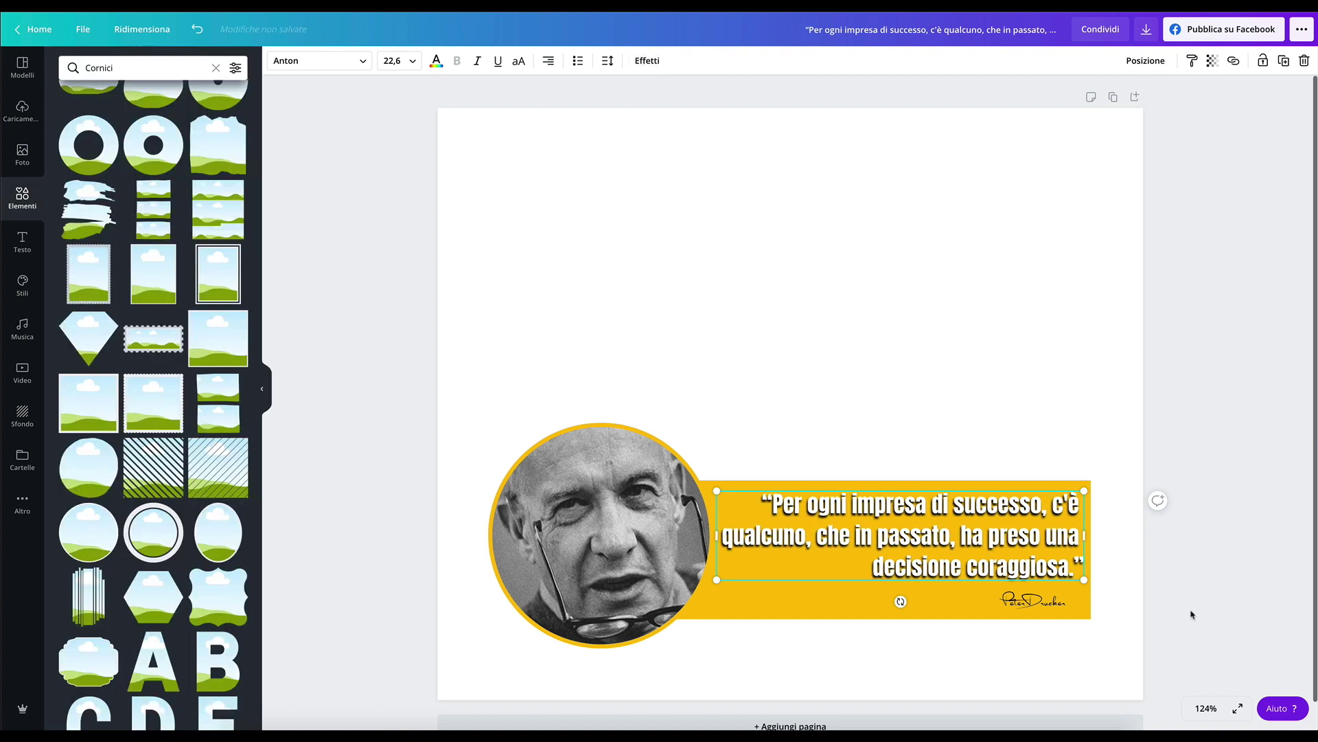
left_click(946, 491)
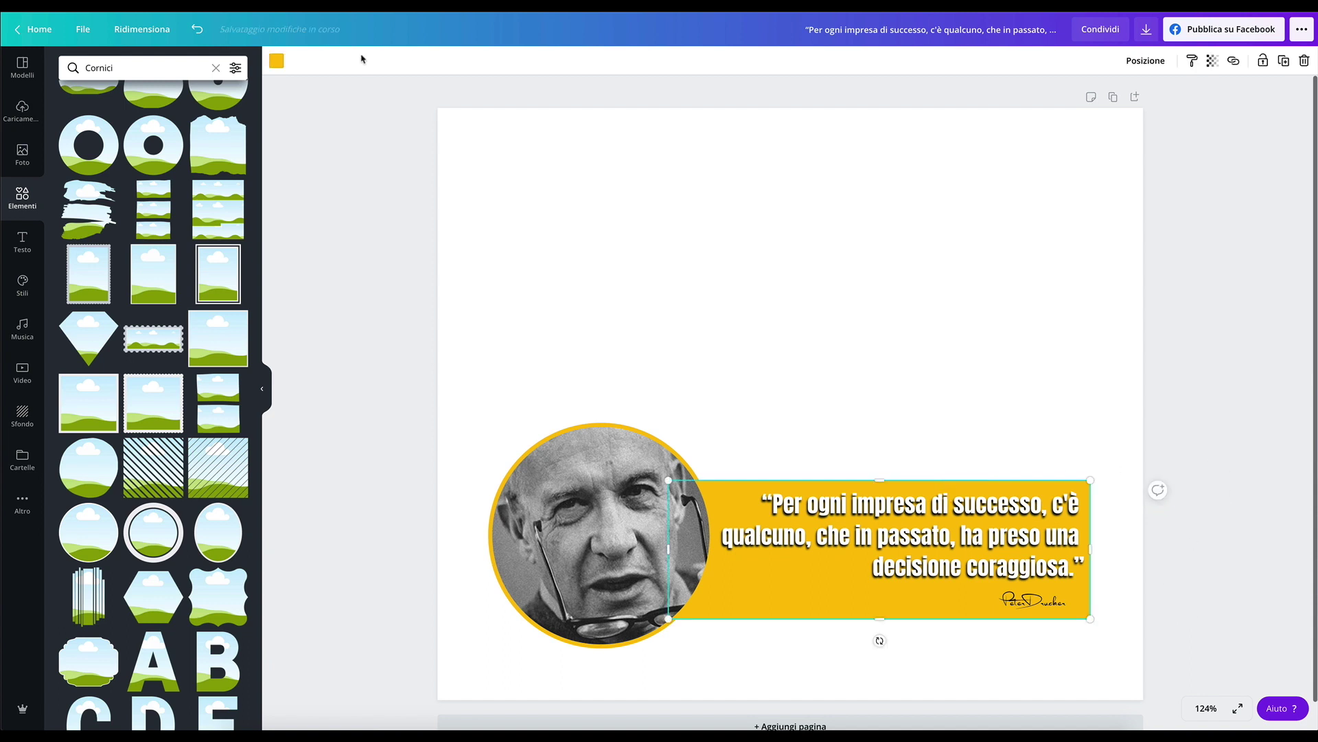
left_click(275, 61)
left_click(202, 485)
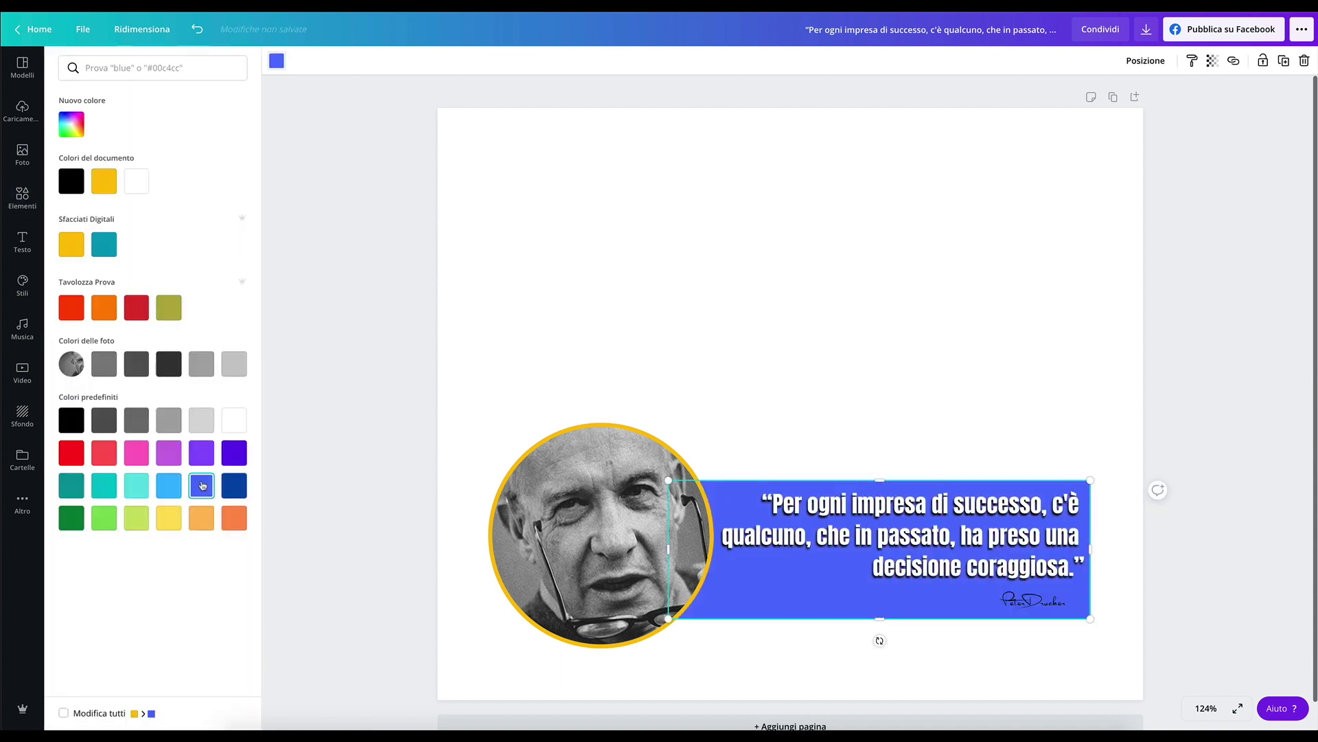
Make the Peter Drucker signature and the portrait circle's border white.
left_click(1040, 603)
left_click(437, 62)
left_click(236, 415)
left_click(597, 536)
left_click(289, 62)
left_click(135, 185)
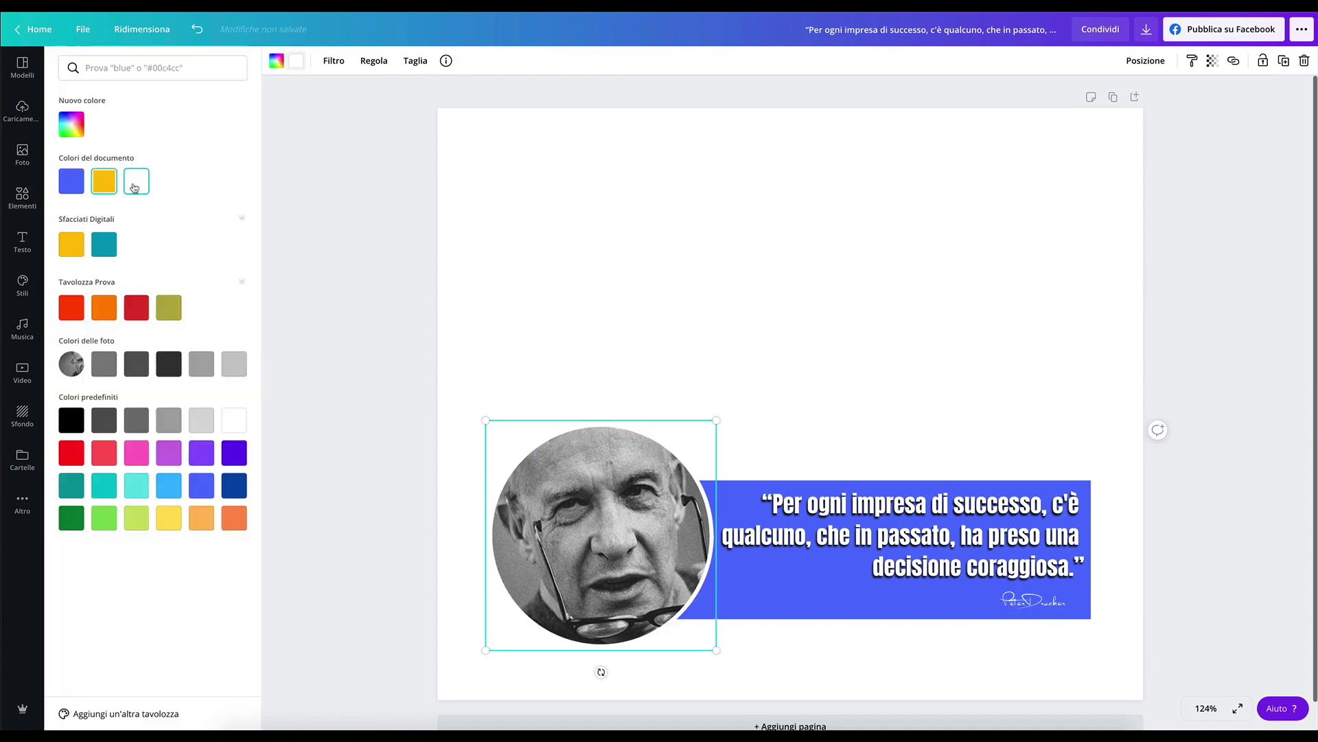
left_click(1256, 628)
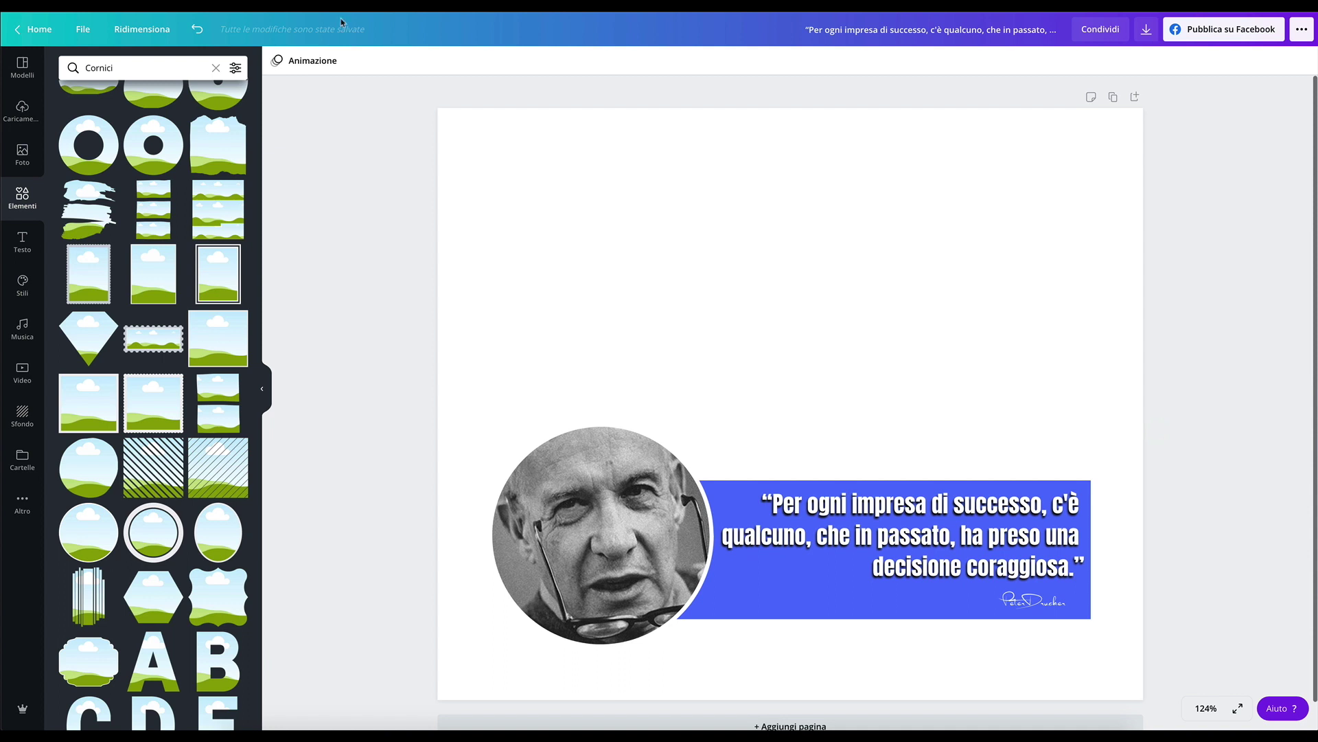
left_click(218, 70)
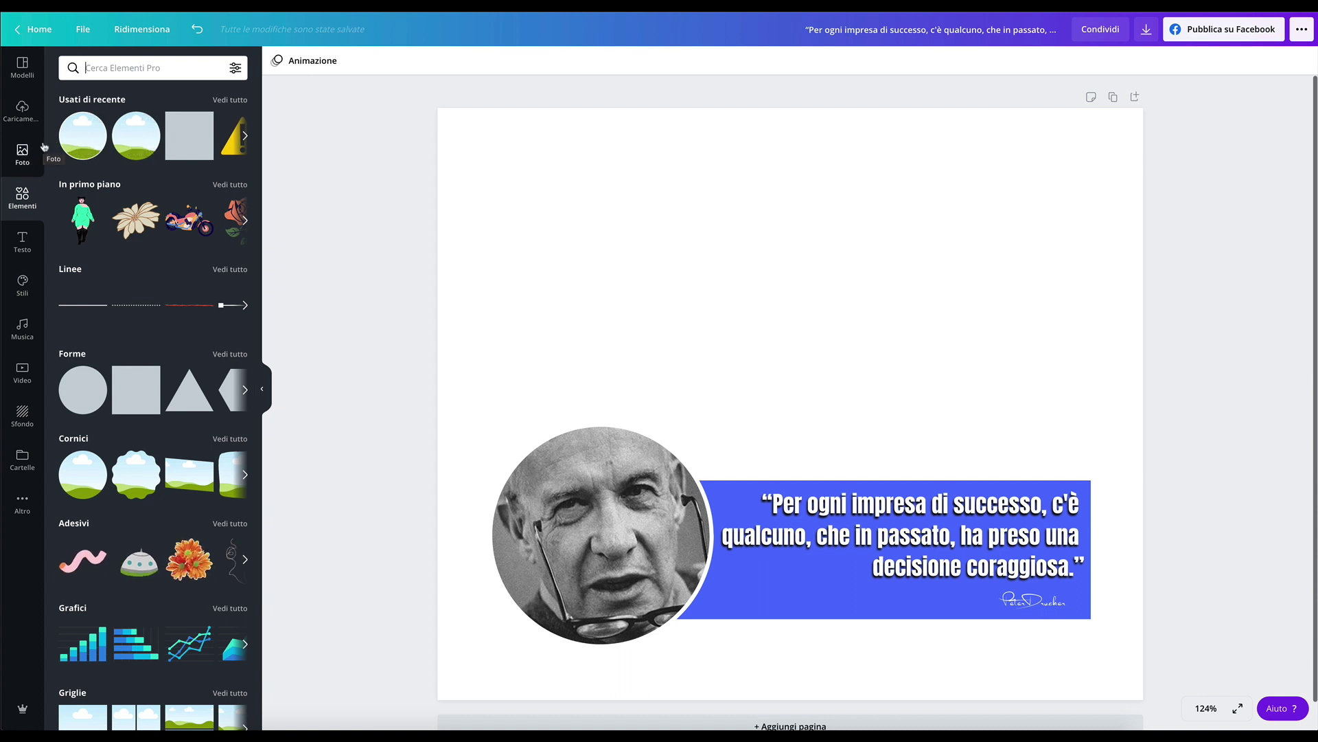
Add an aerial city photo from an 'impresa' search, sent to the back and sized to cover the page.
left_click(22, 154)
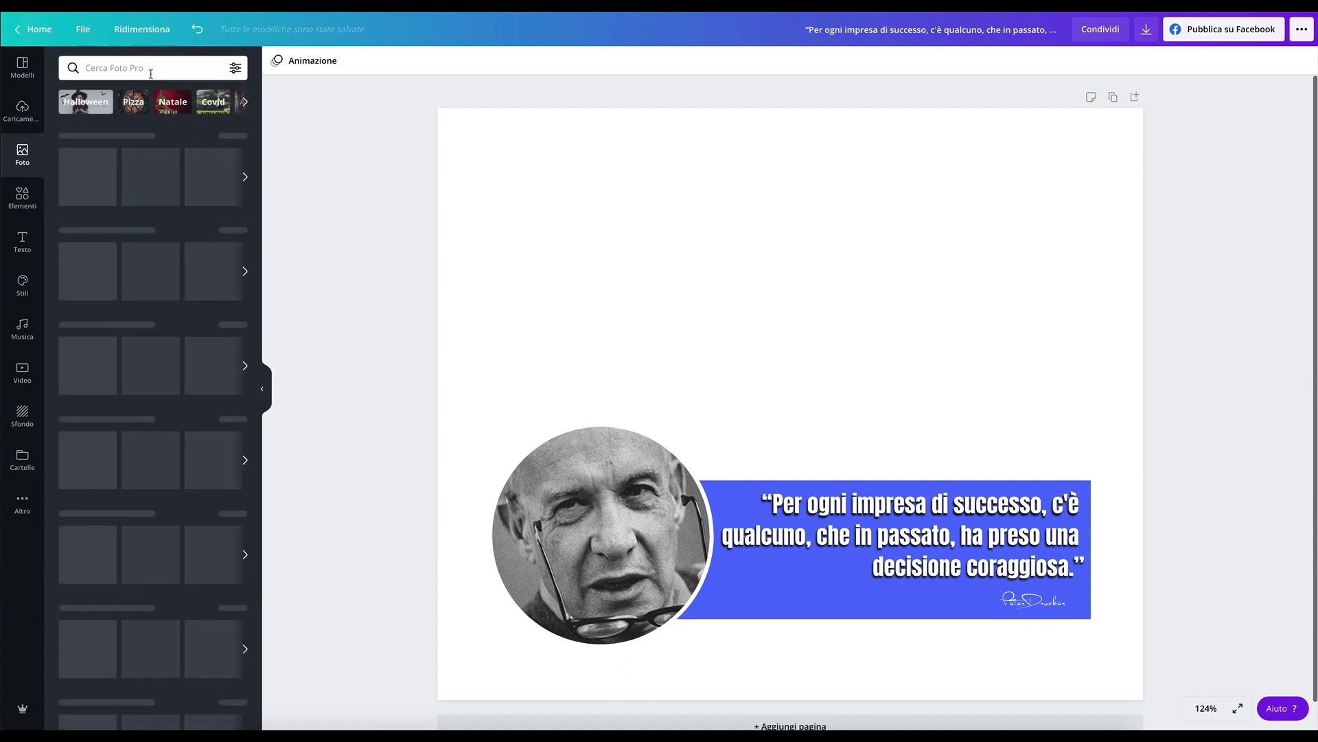
type("impresa")
key("Return")
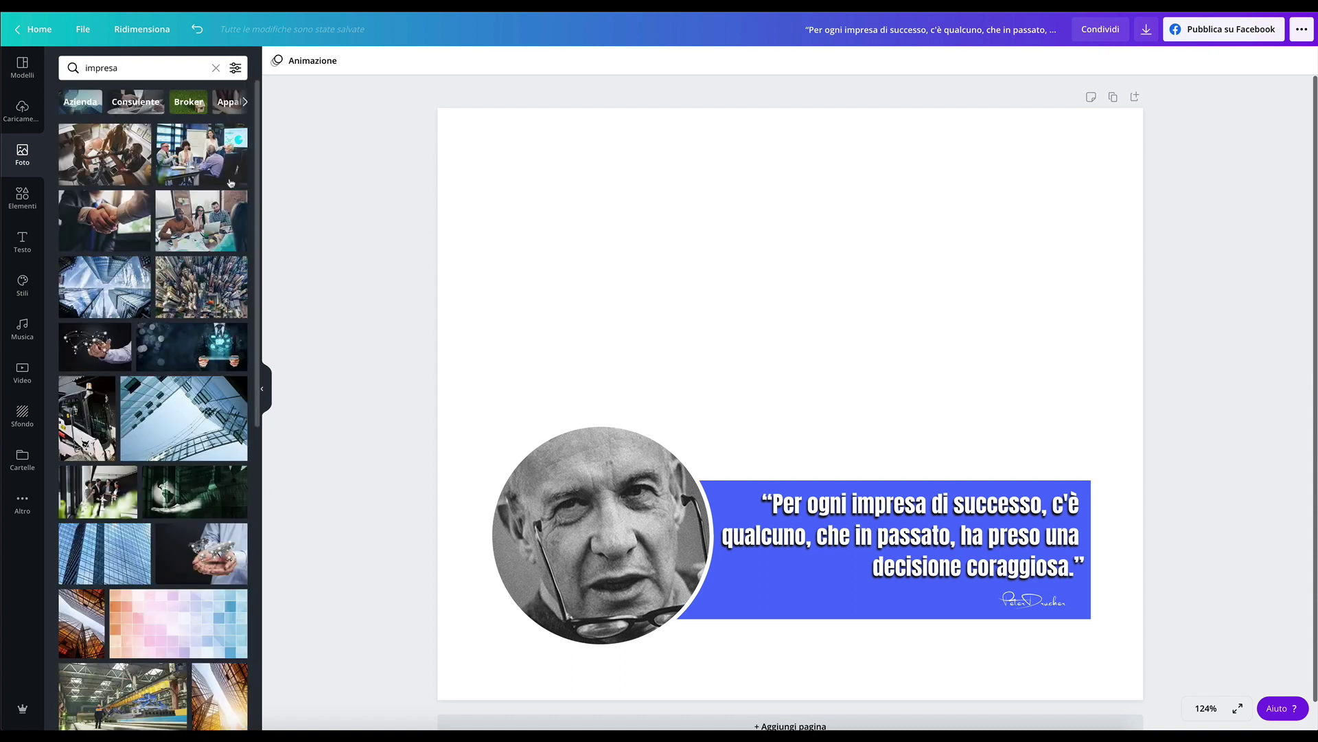
left_click(224, 280)
mouse_move(732, 292)
left_mouse_down()
mouse_move(604, 172)
mouse_move(604, 191)
left_mouse_up()
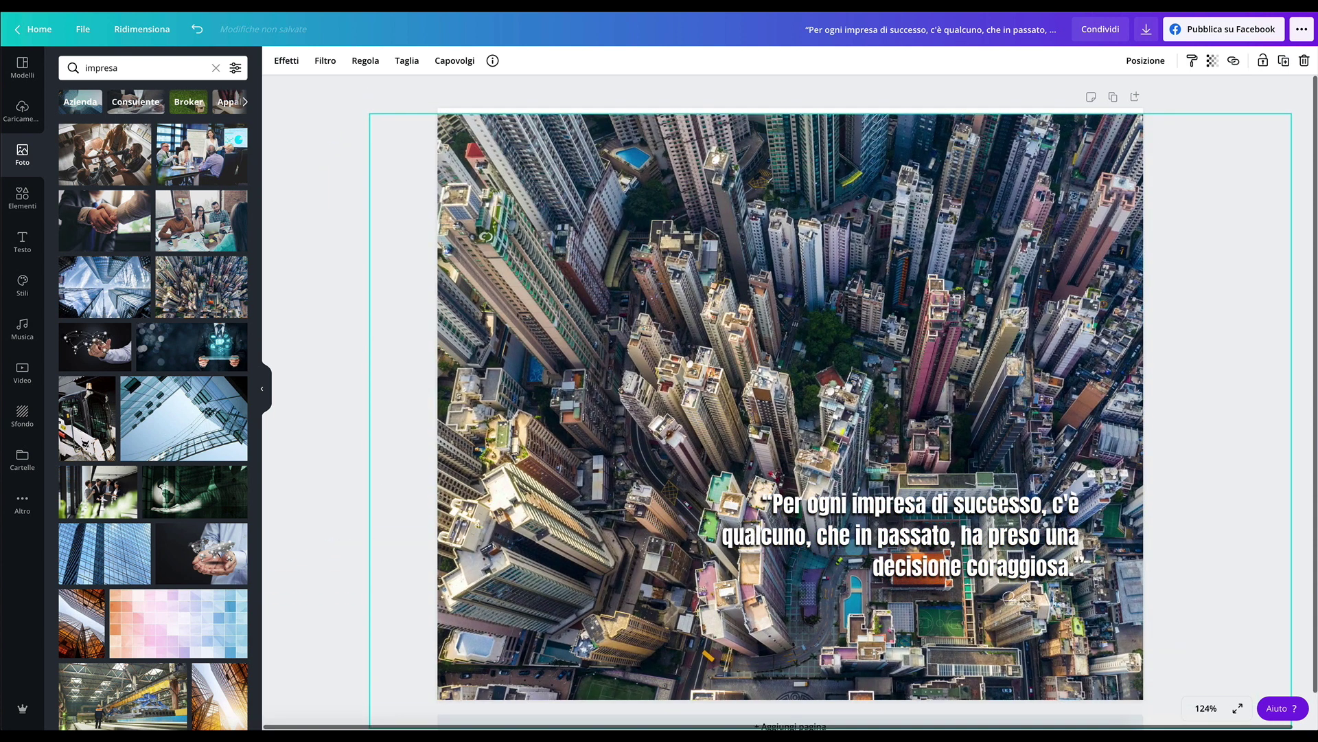
left_click(1145, 60)
left_click(1082, 98)
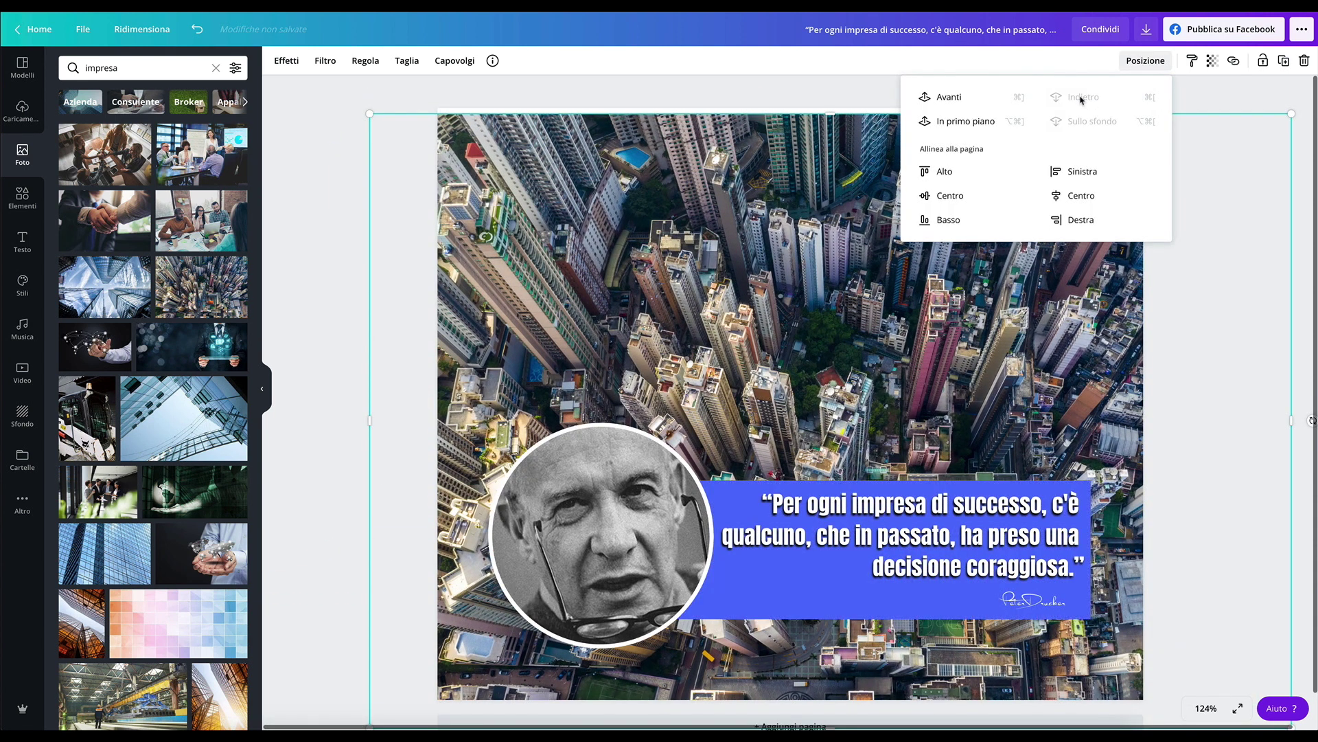
left_click(765, 185)
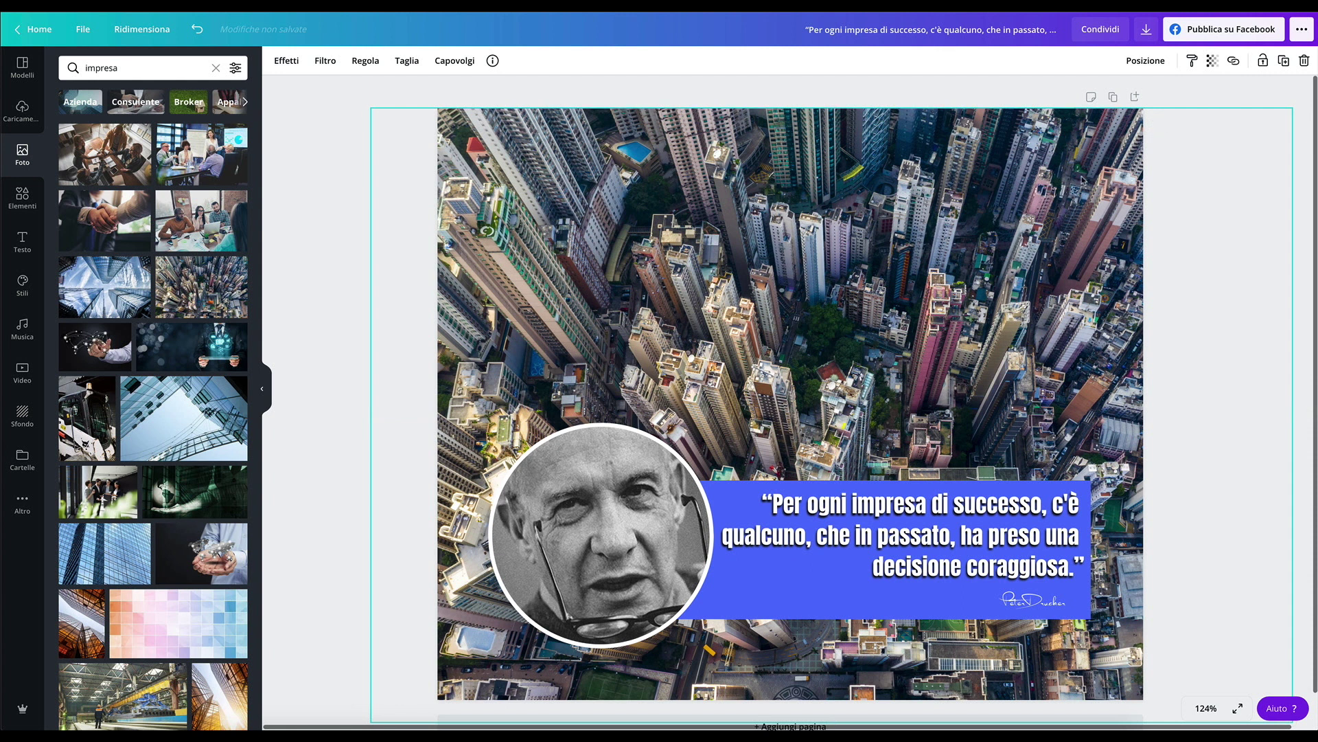
left_click_drag(1301, 114, 1273, 113)
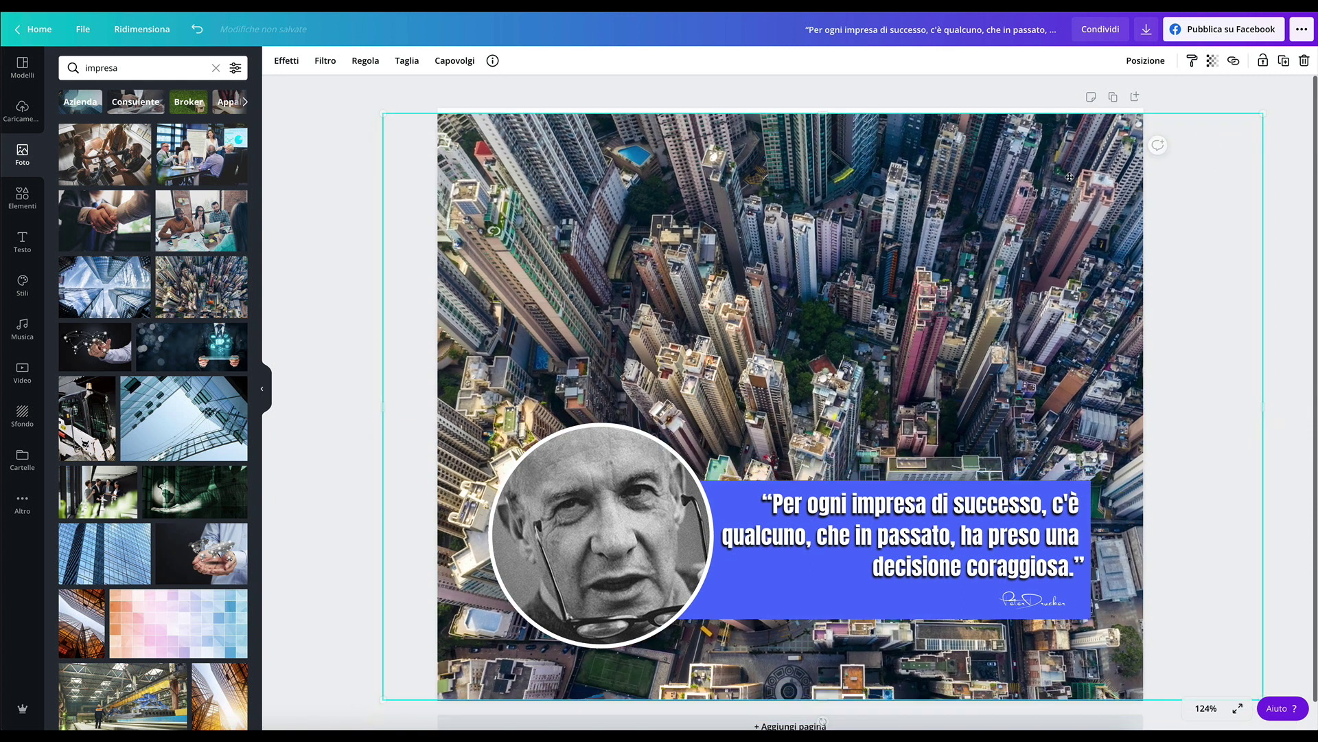
left_click_drag(386, 694, 379, 699)
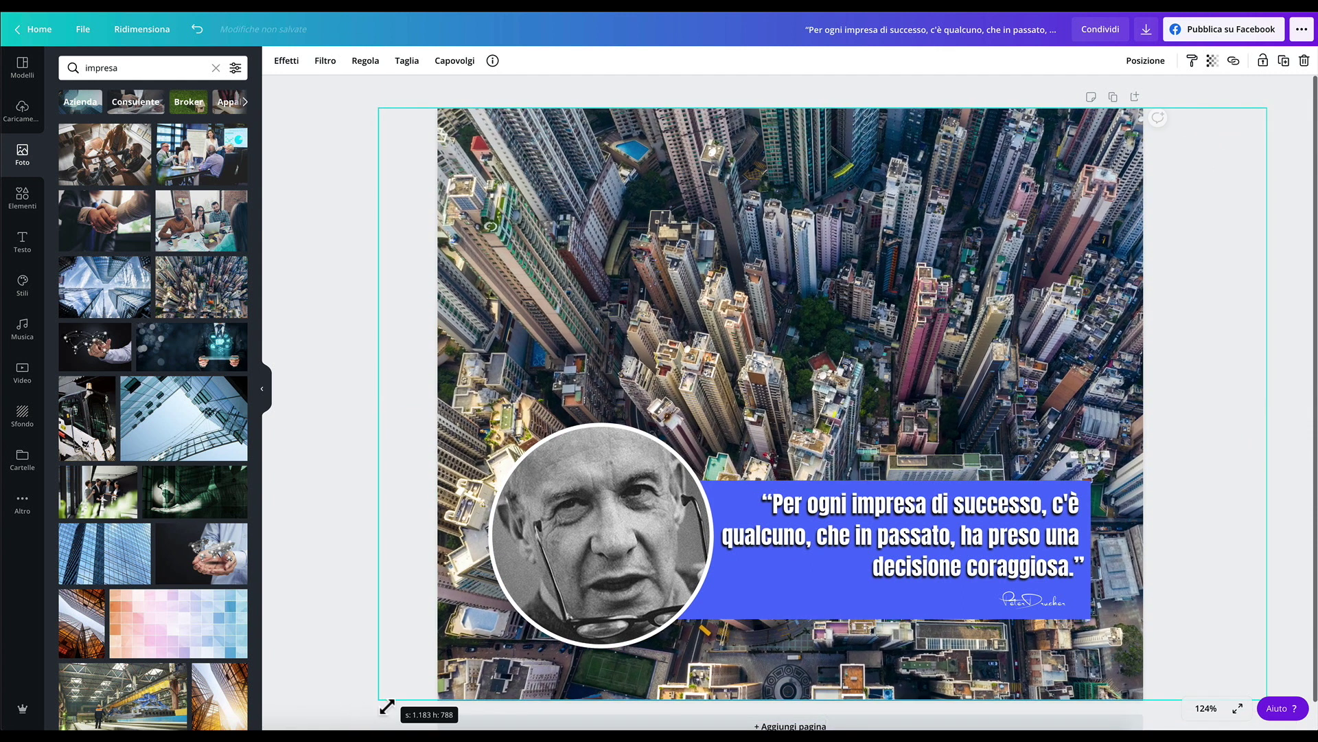
left_click(1019, 85)
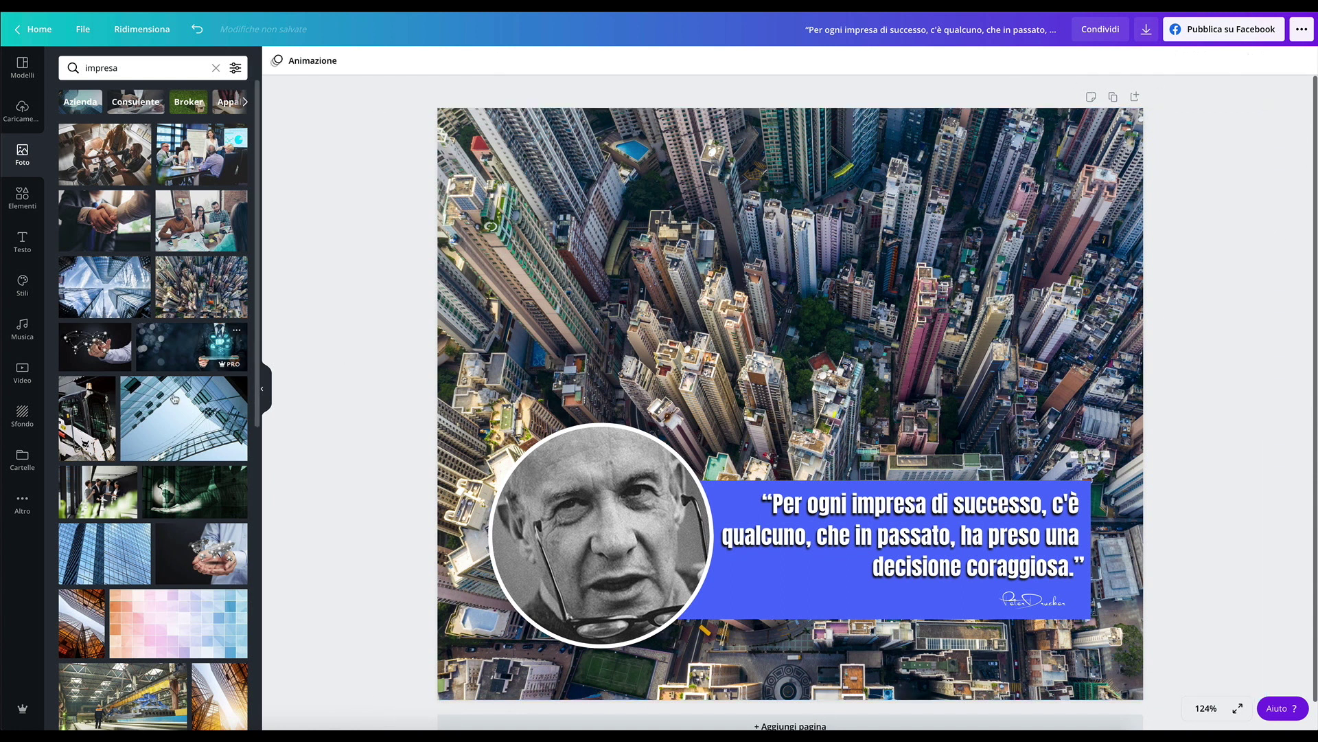
Try office-people and meeting photos as the background, keeping the meeting photo.
left_click_drag(113, 505, 481, 316)
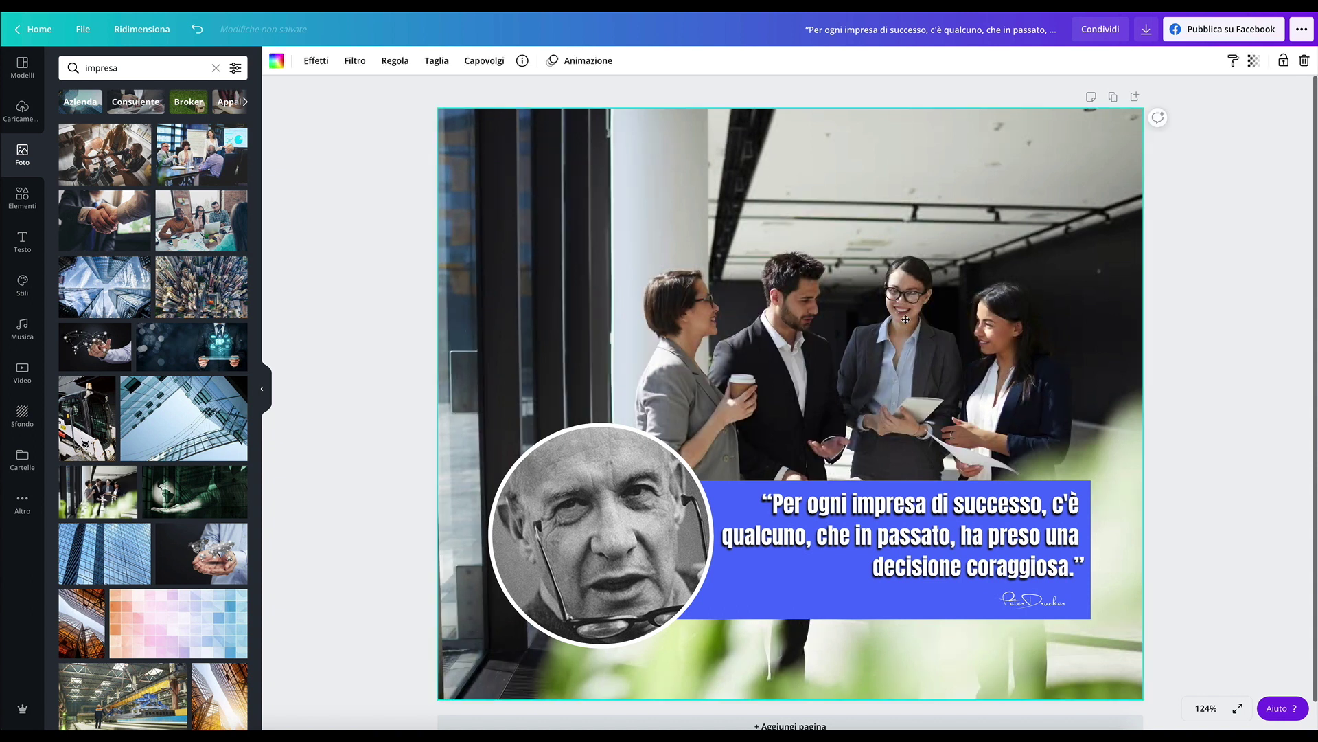
double_click(906, 319)
left_click_drag(230, 132, 832, 226)
double_click(803, 227)
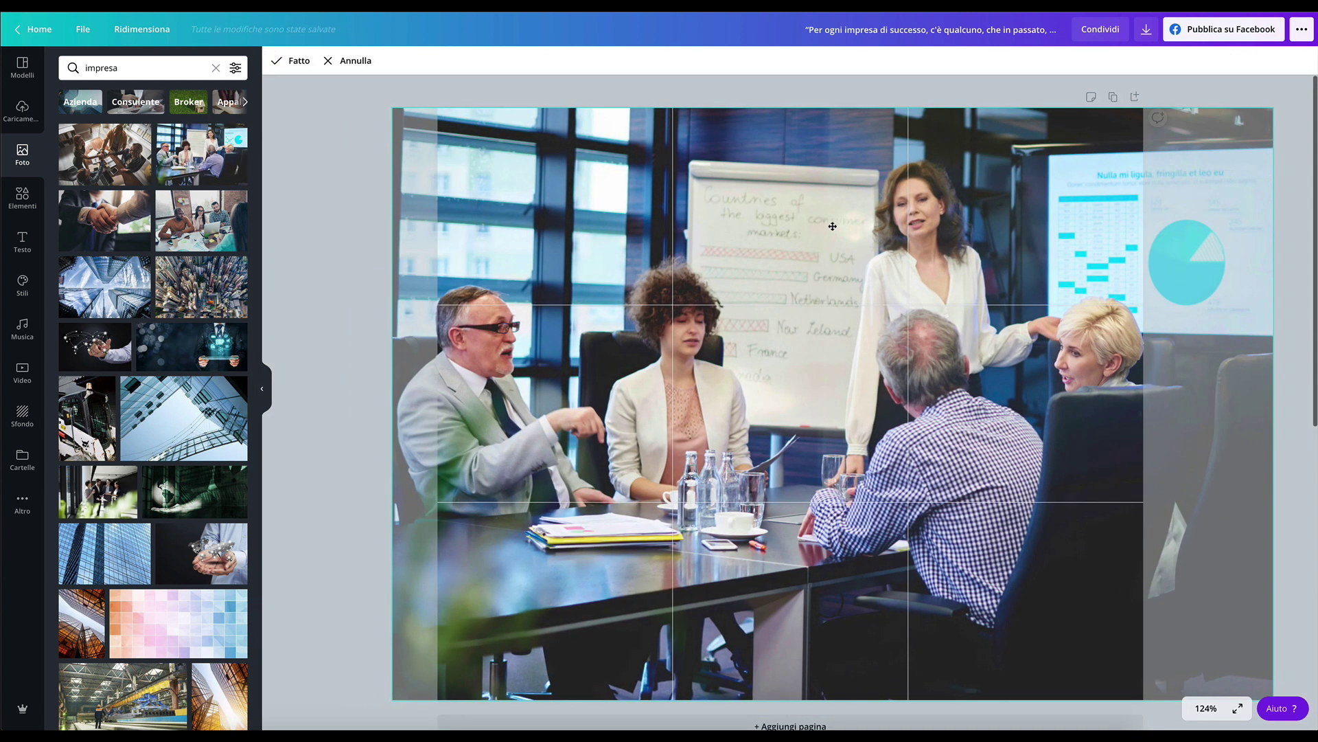
key("ctrl+z")
scroll(210, 413, "down", 5)
scroll(211, 412, "down", 5)
key("ctrl+y")
scroll(108, 316, "up", 2)
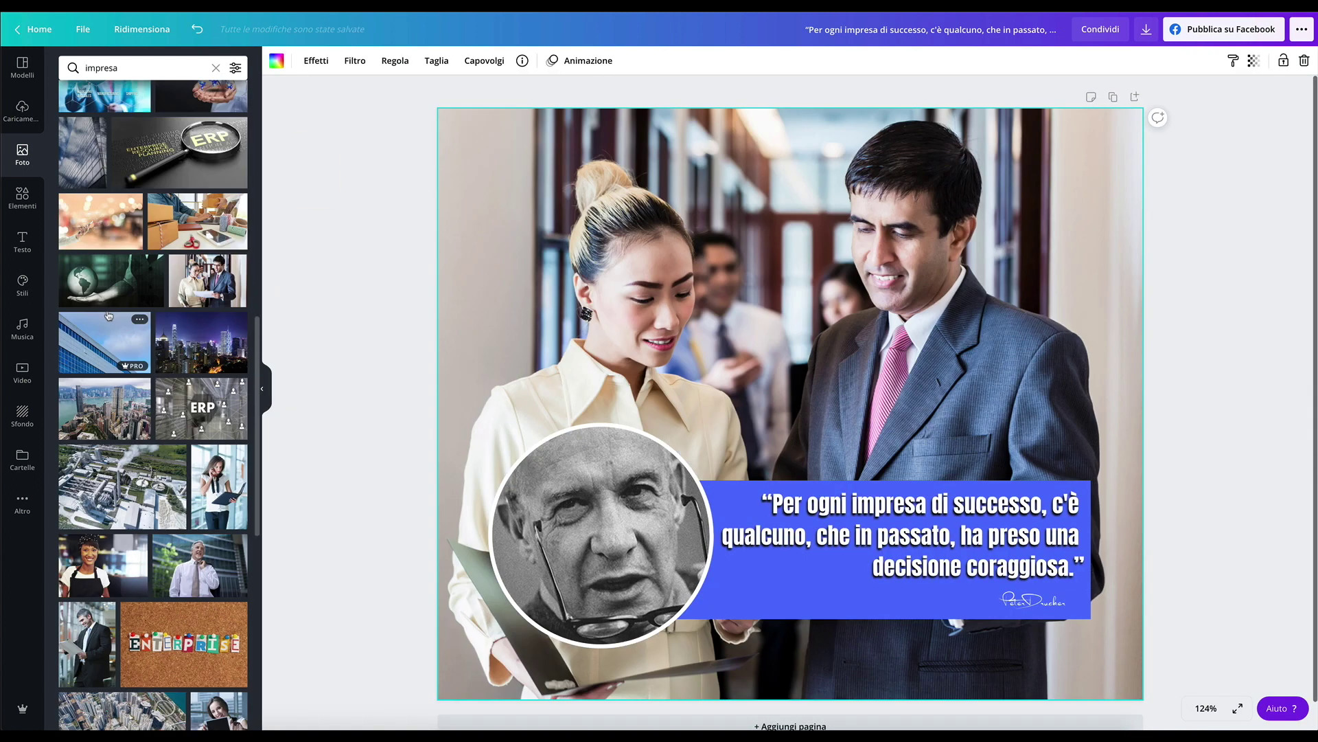
scroll(158, 348, "up", 1)
scroll(158, 348, "down", 7)
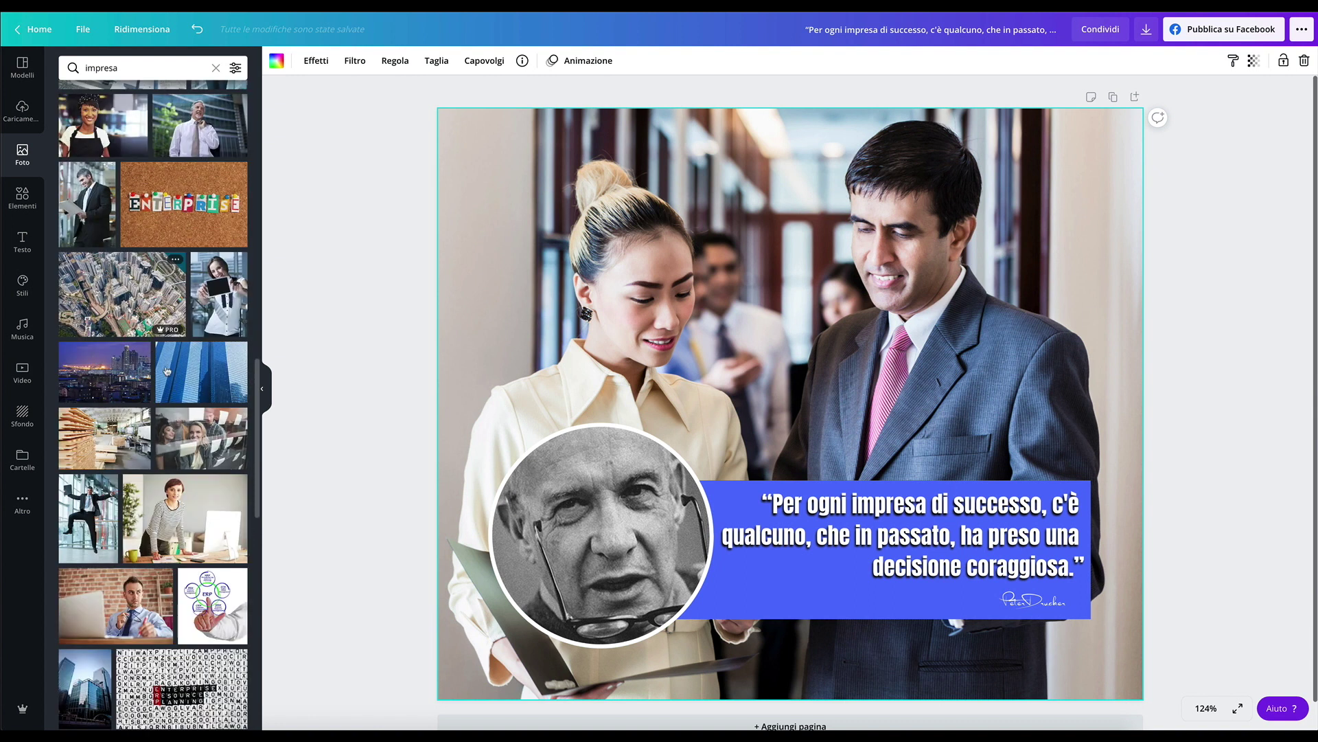
Swap the background to a night skyline, then to the smiling businessman photo.
mouse_move(104, 295)
left_mouse_down()
mouse_move(465, 520)
mouse_move(220, 316)
left_mouse_up()
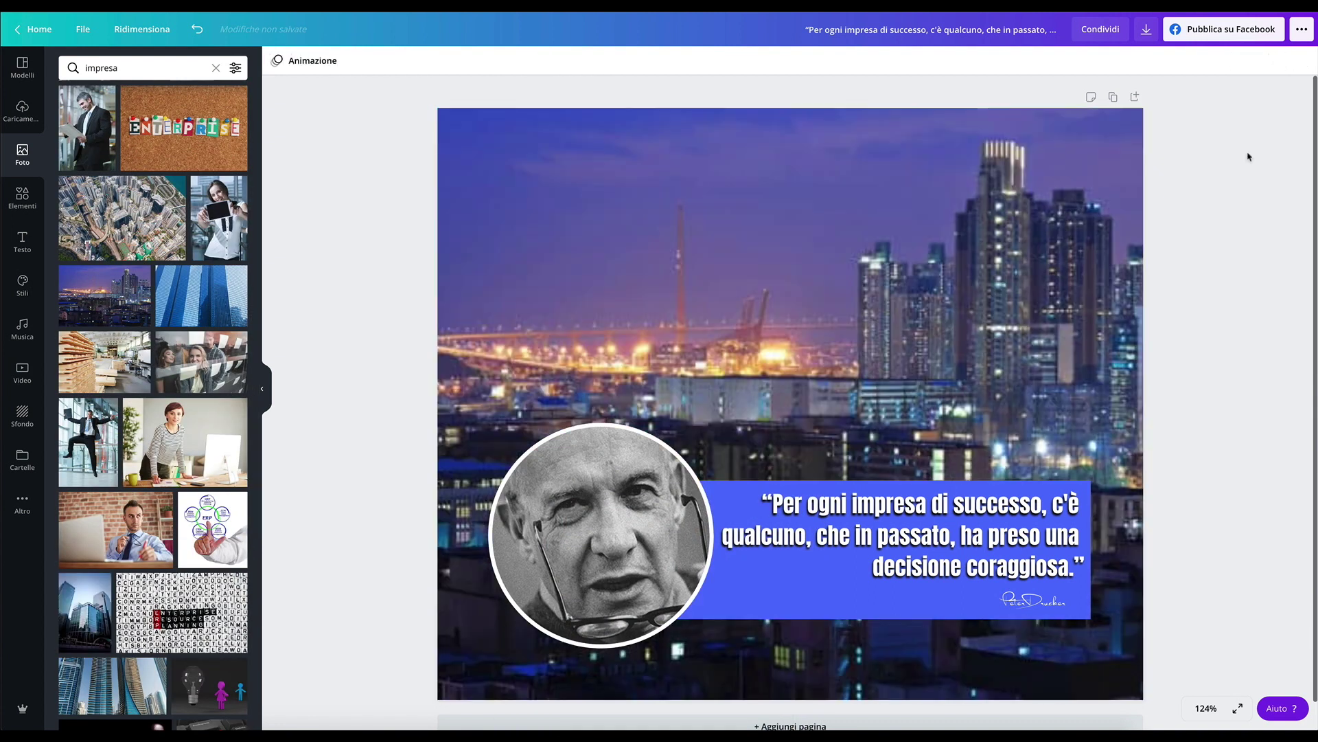
scroll(215, 294, "down", 1)
scroll(214, 293, "down", 4)
scroll(215, 294, "down", 3)
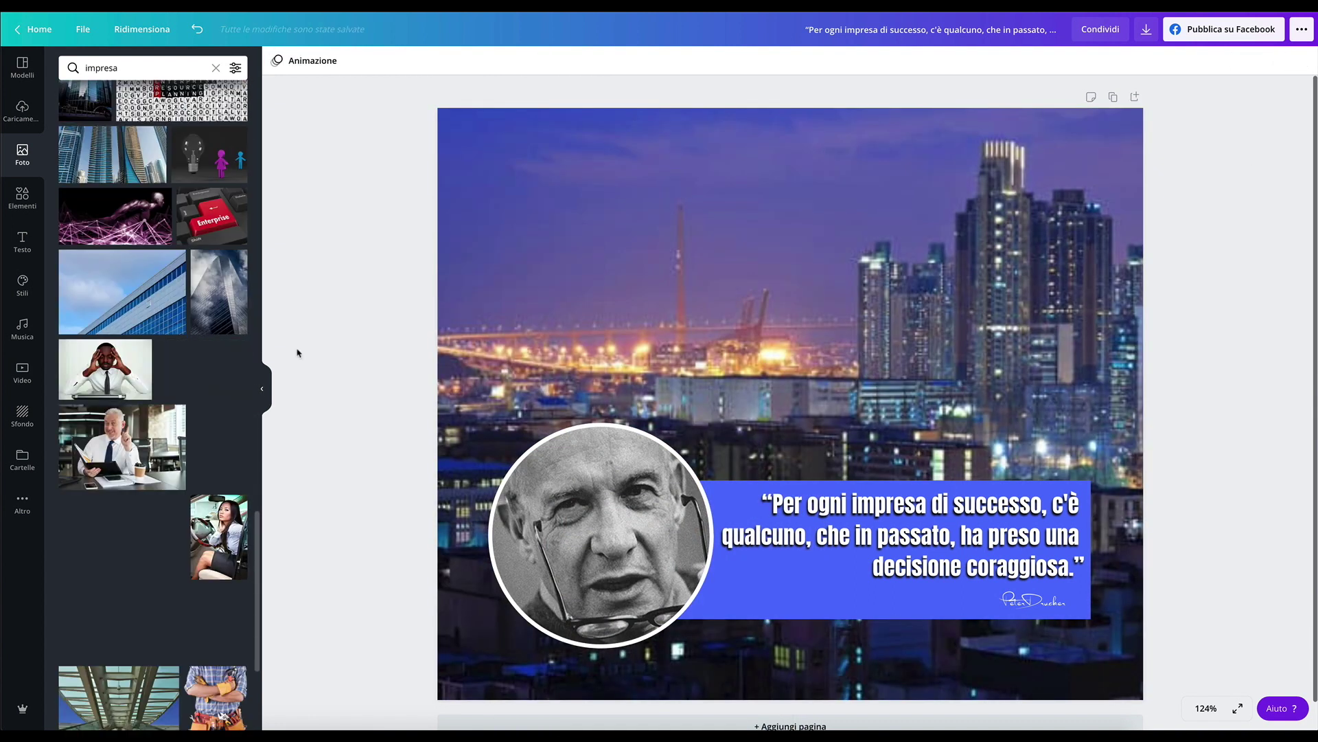
left_click_drag(202, 367, 858, 309)
left_click(846, 245)
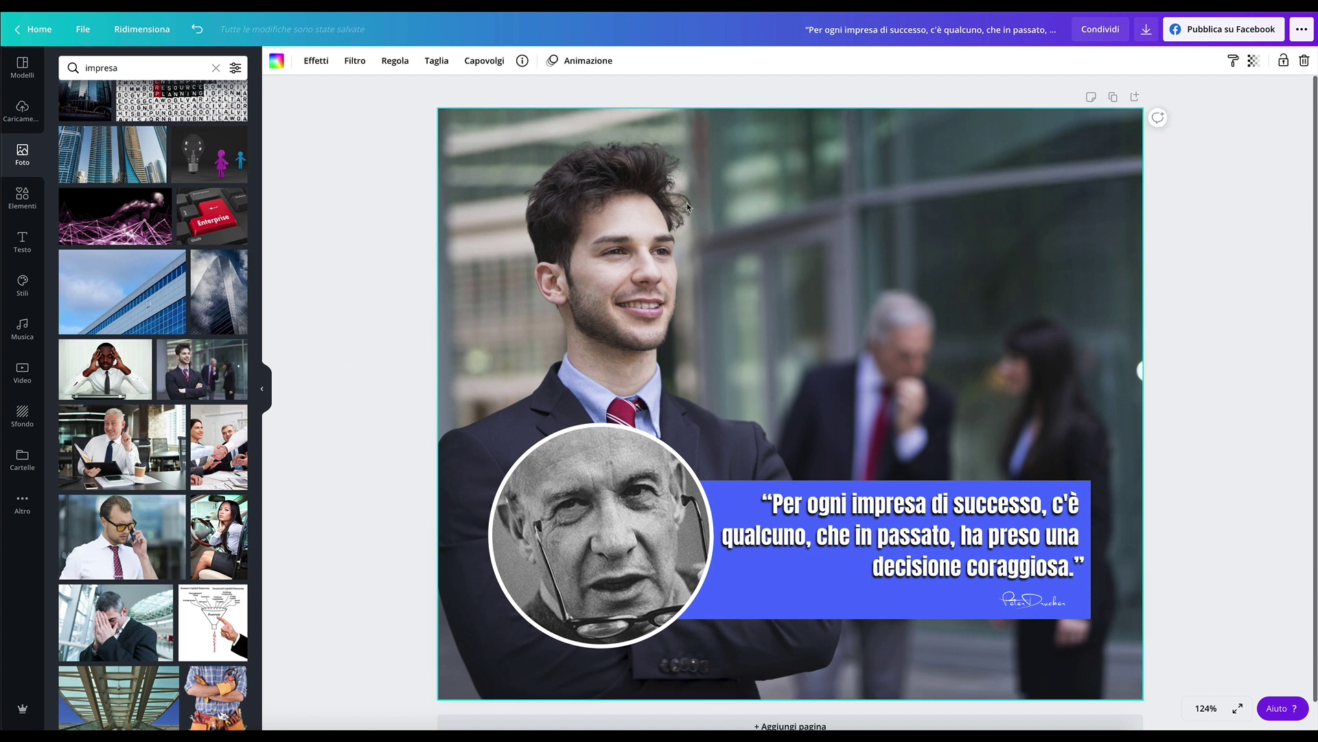
Lower the background photo's brightness to -51 and contrast to -50.
left_click(394, 60)
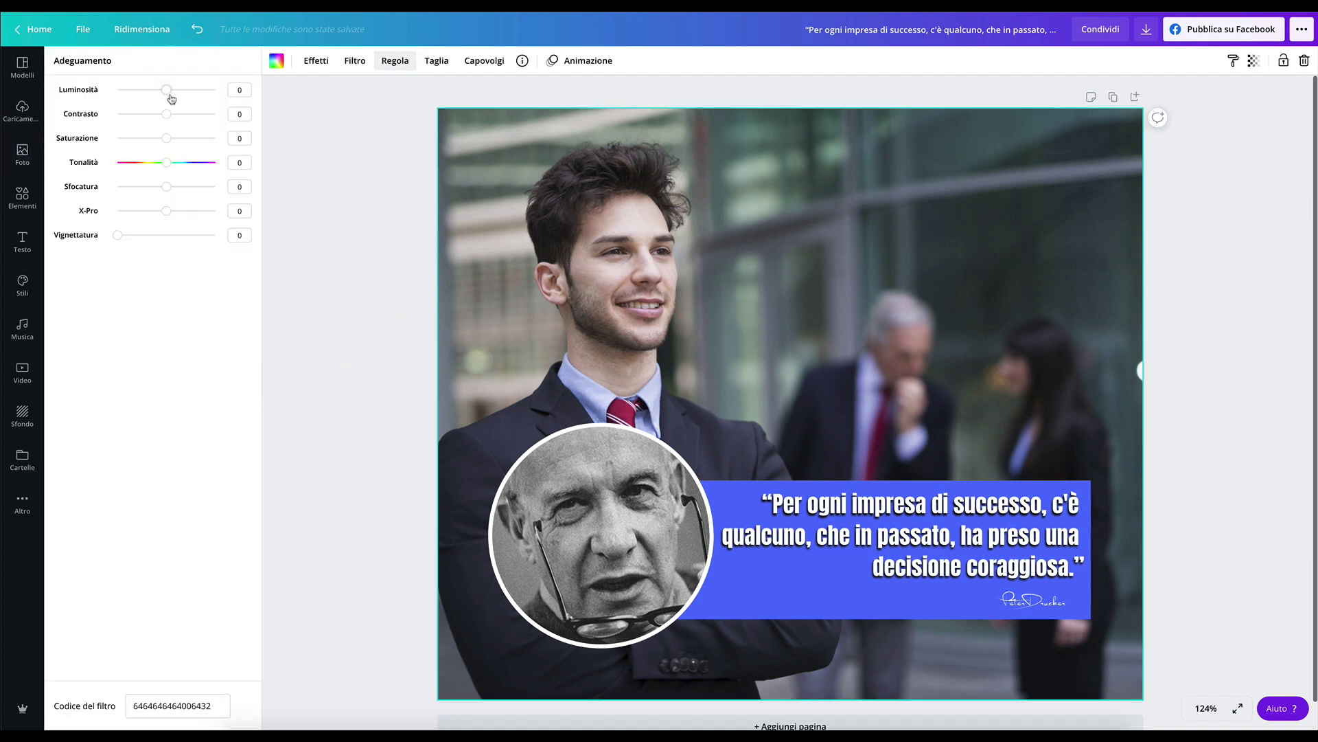
mouse_move(175, 119)
left_mouse_down()
mouse_move(146, 97)
mouse_move(143, 115)
mouse_move(142, 100)
left_mouse_up()
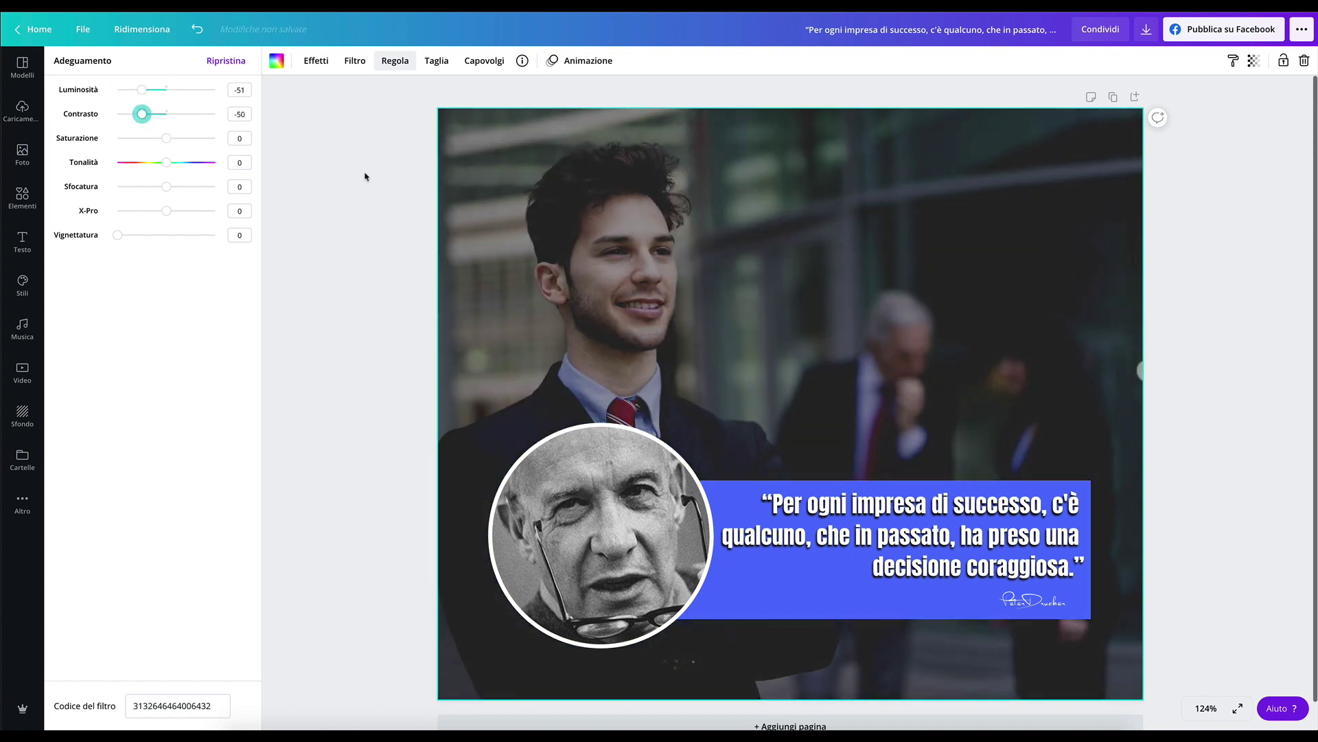
left_click(364, 177)
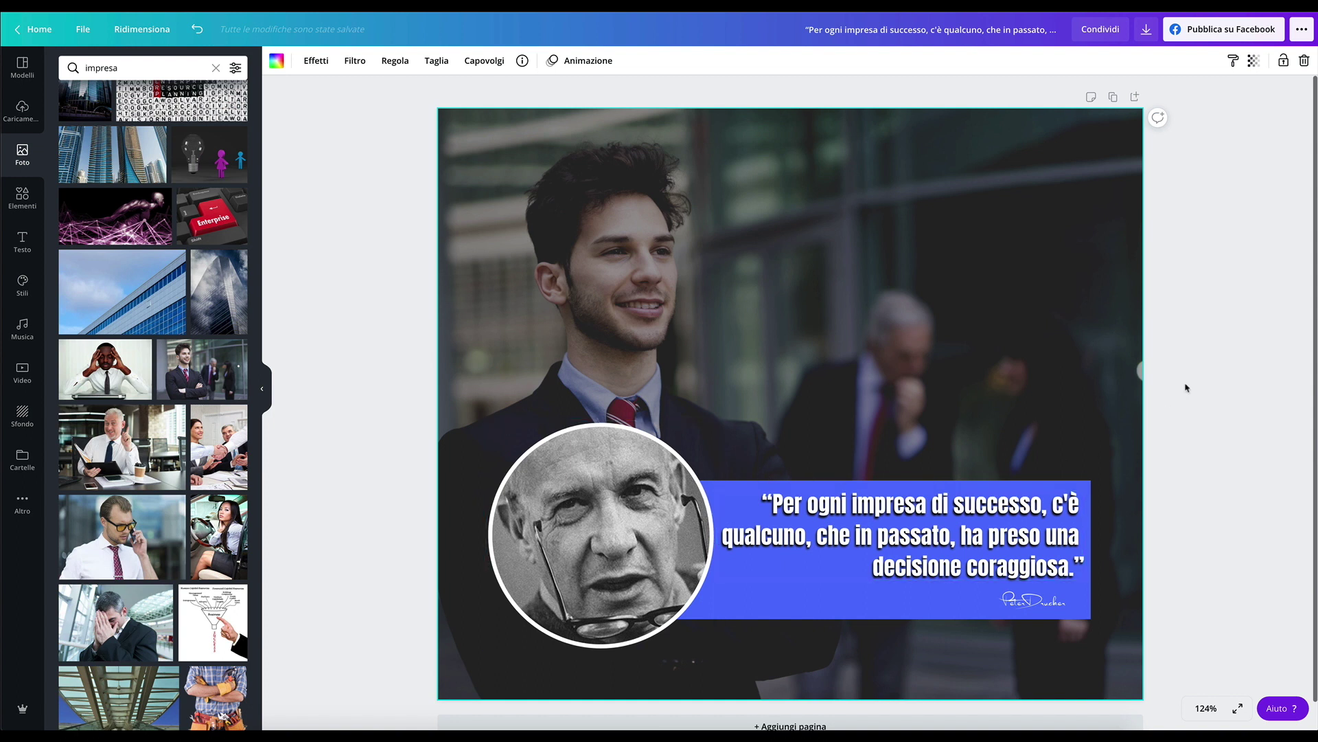
scroll(1061, 378, "down", 1)
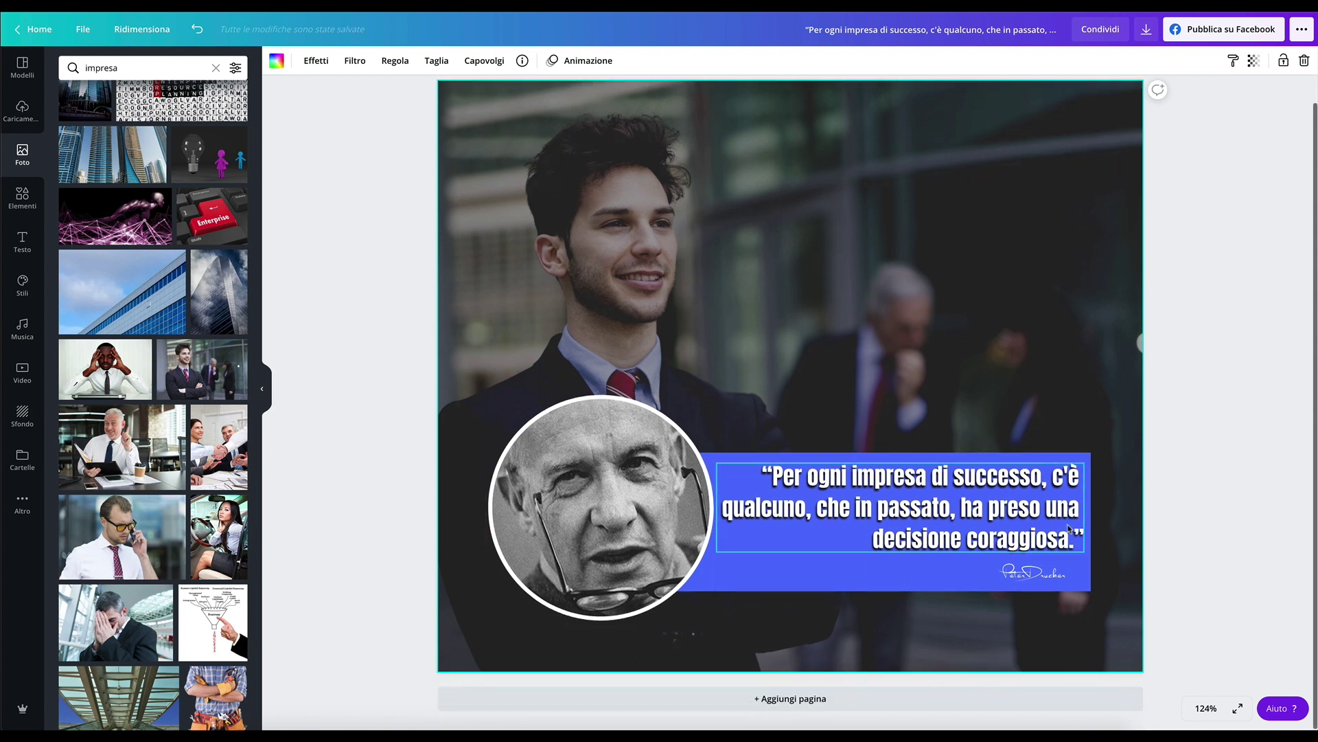
Copy the blue quote box onto a new second page, centred.
left_click(1075, 460)
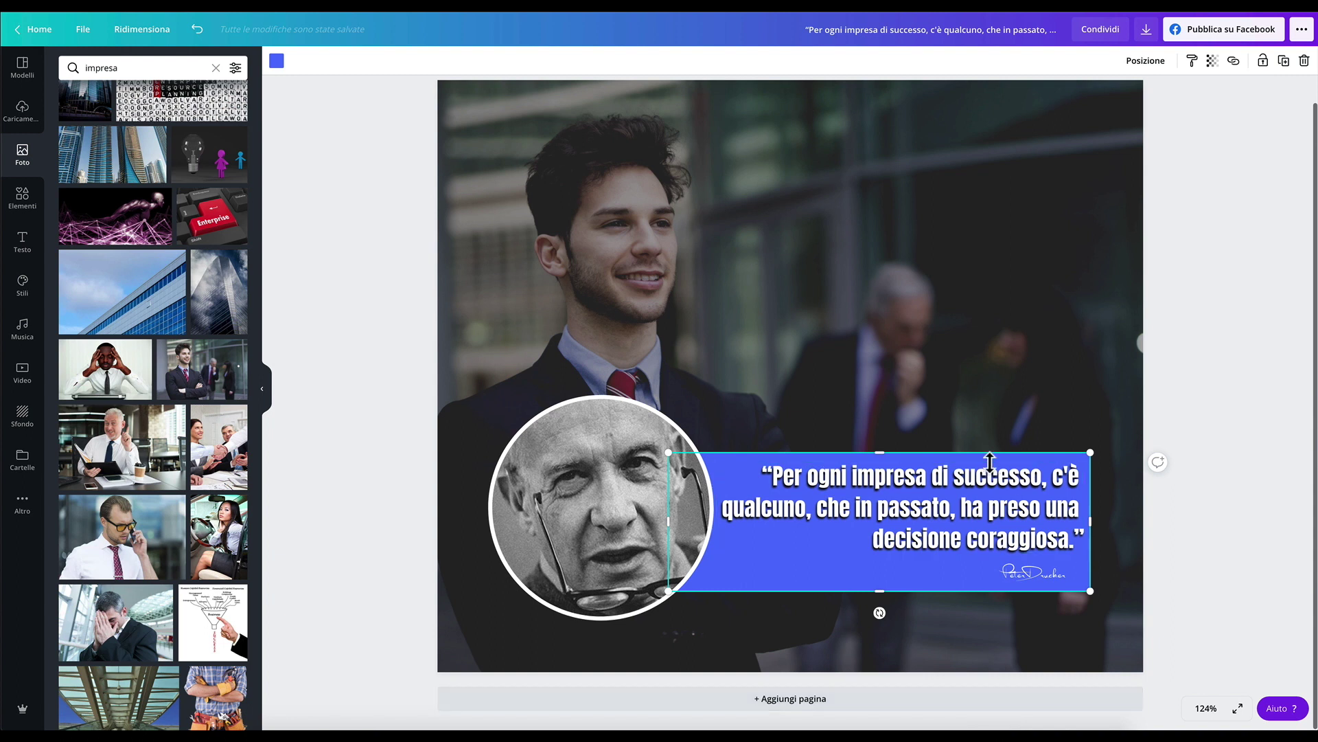
right_click(1031, 462)
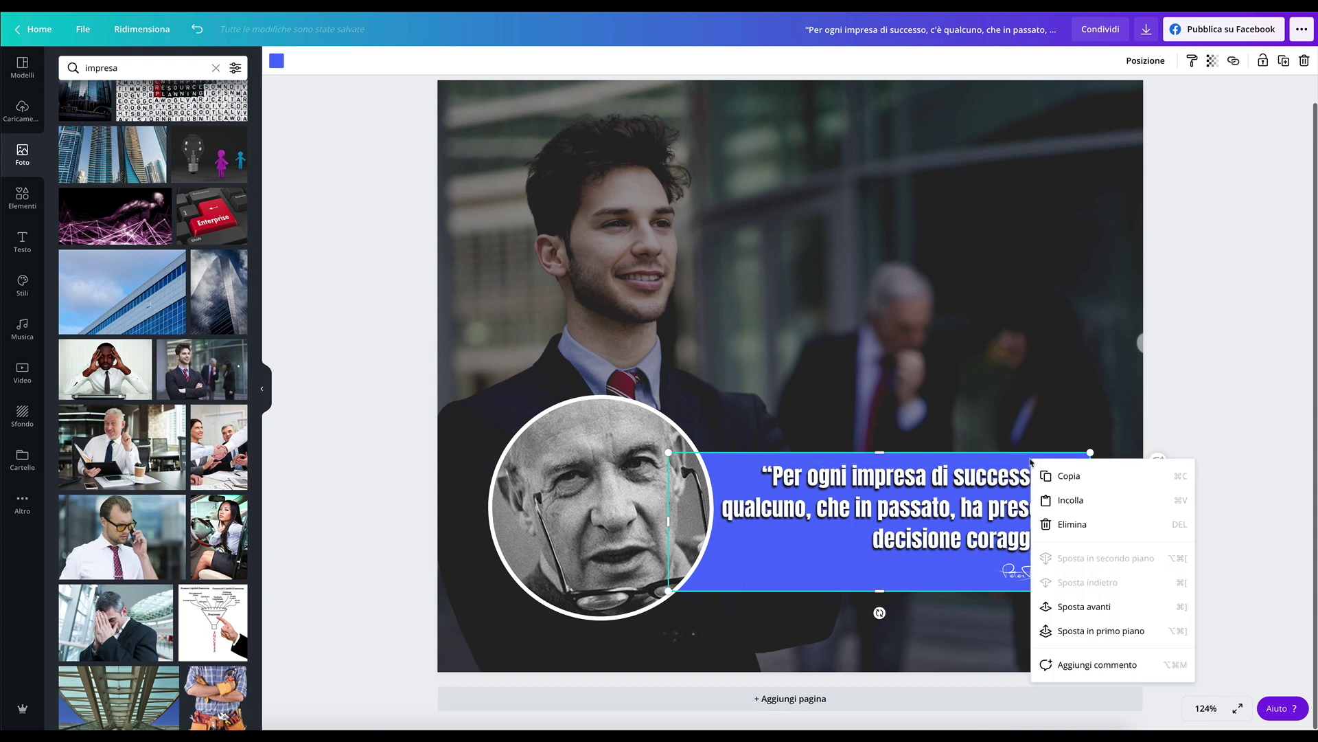
left_click(1064, 476)
left_click(789, 698)
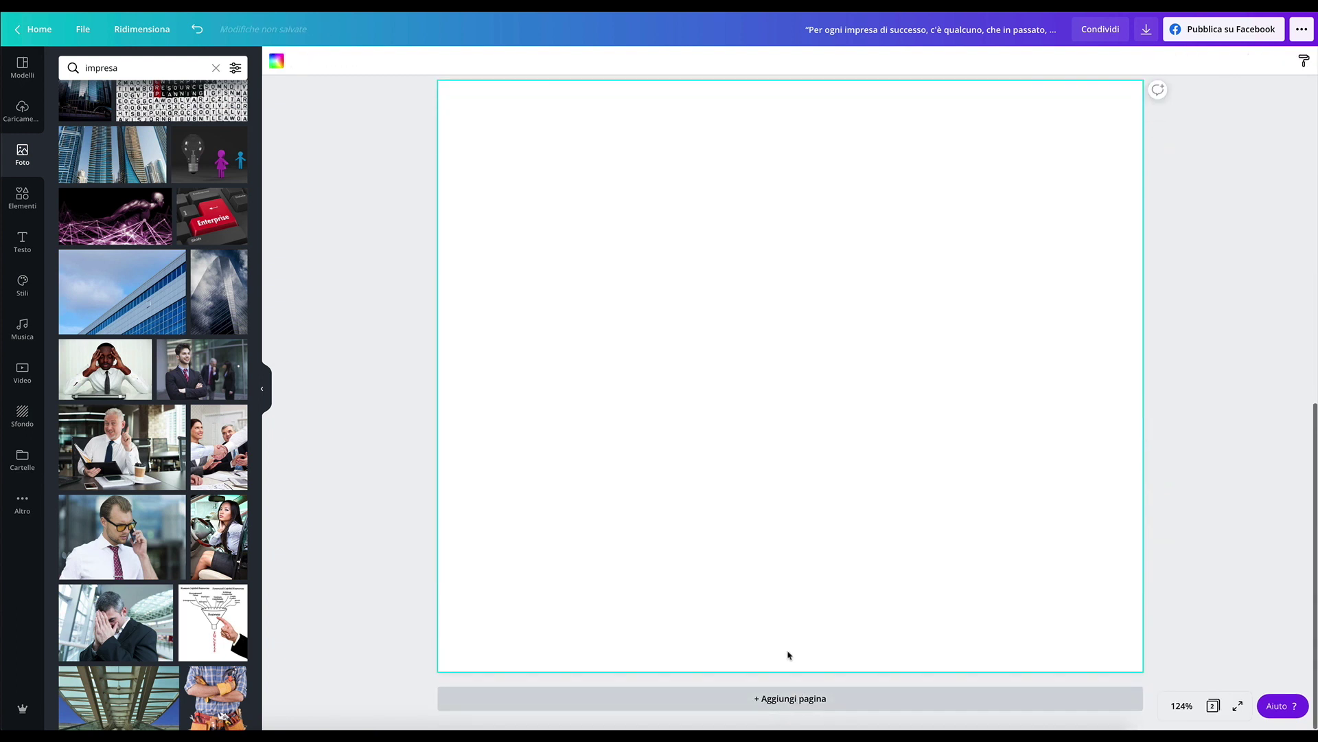
right_click(752, 433)
left_click(795, 473)
left_click_drag(770, 350, 767, 356)
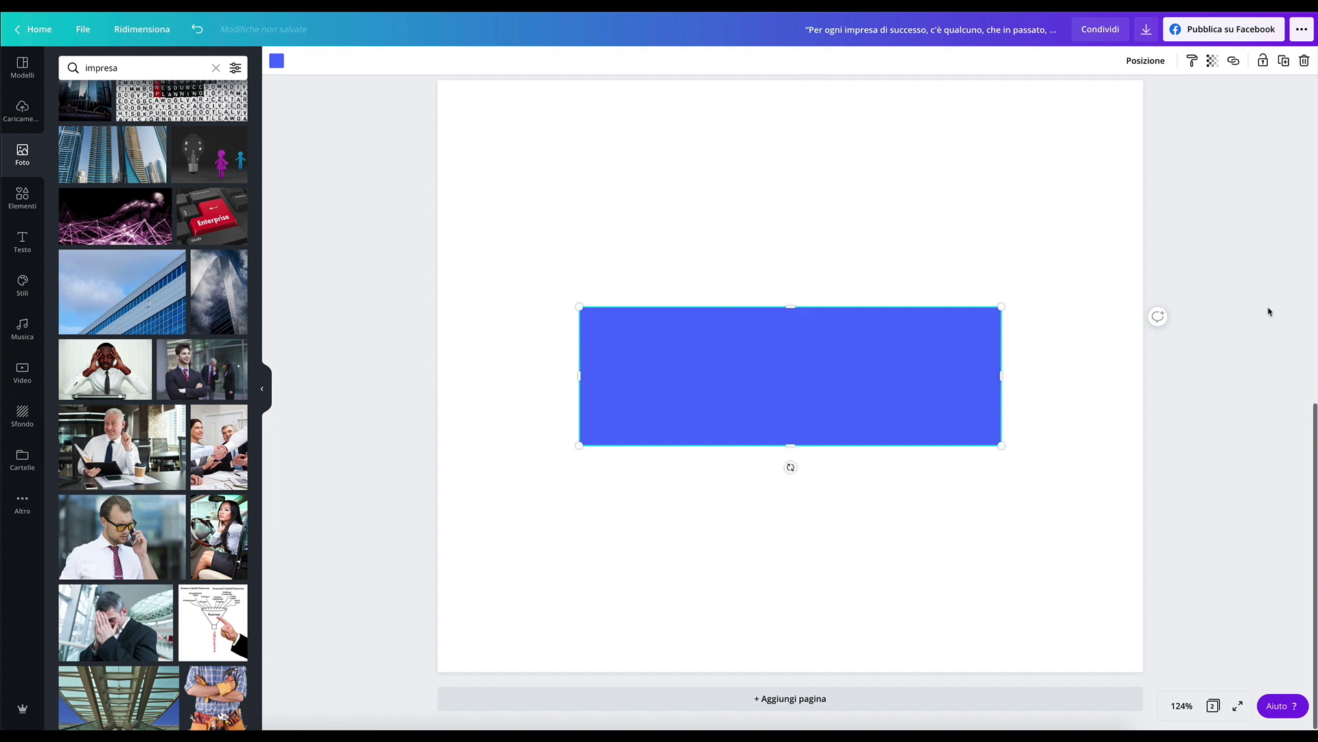
left_click(788, 465)
Recolour the pasted box on page 2 dark grey.
scroll(1119, 351, "up", 3)
scroll(890, 451, "down", 1)
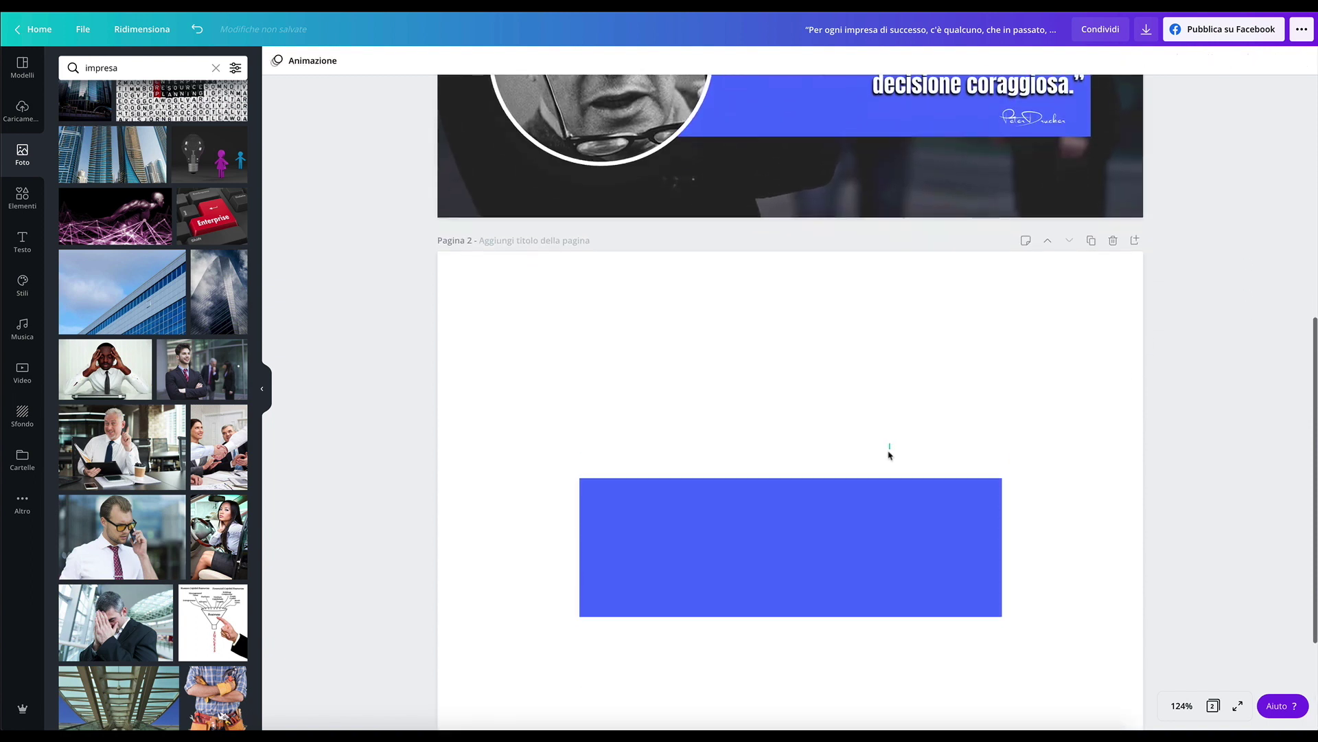
left_click(890, 495)
left_click(276, 60)
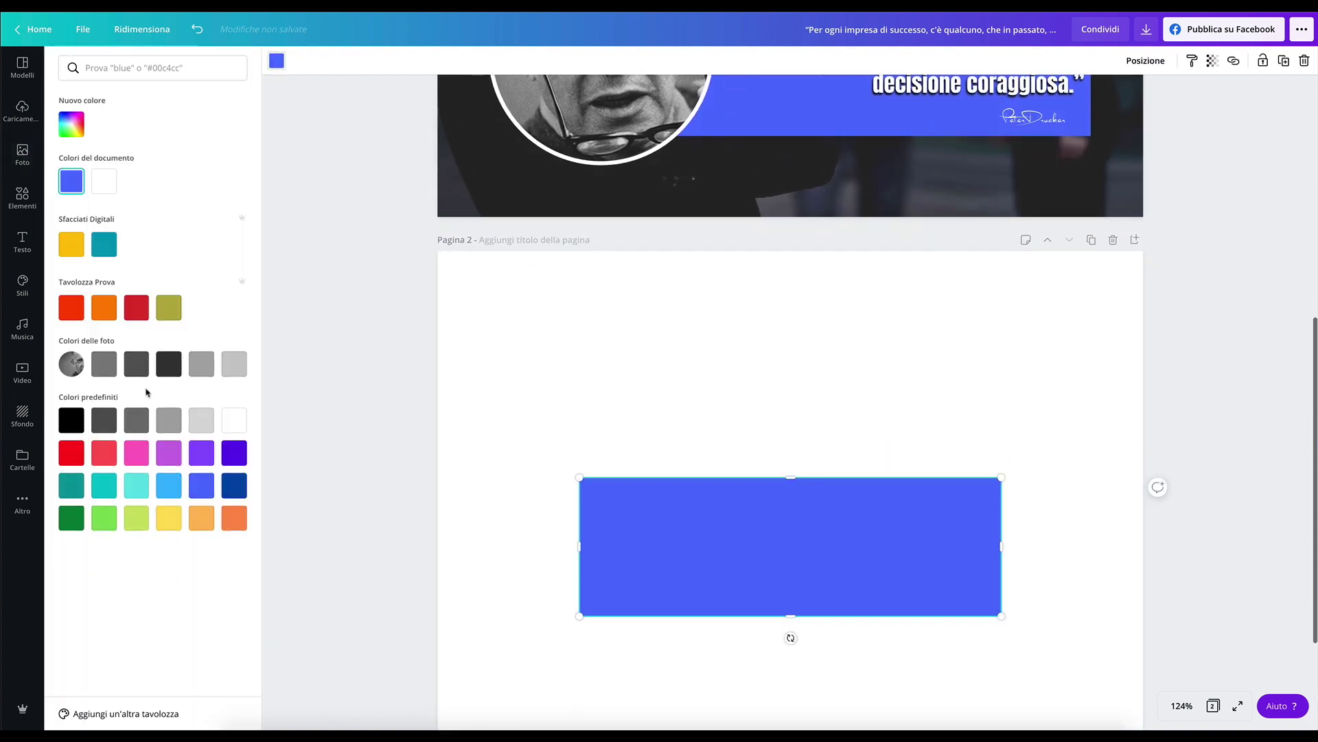
left_click(104, 419)
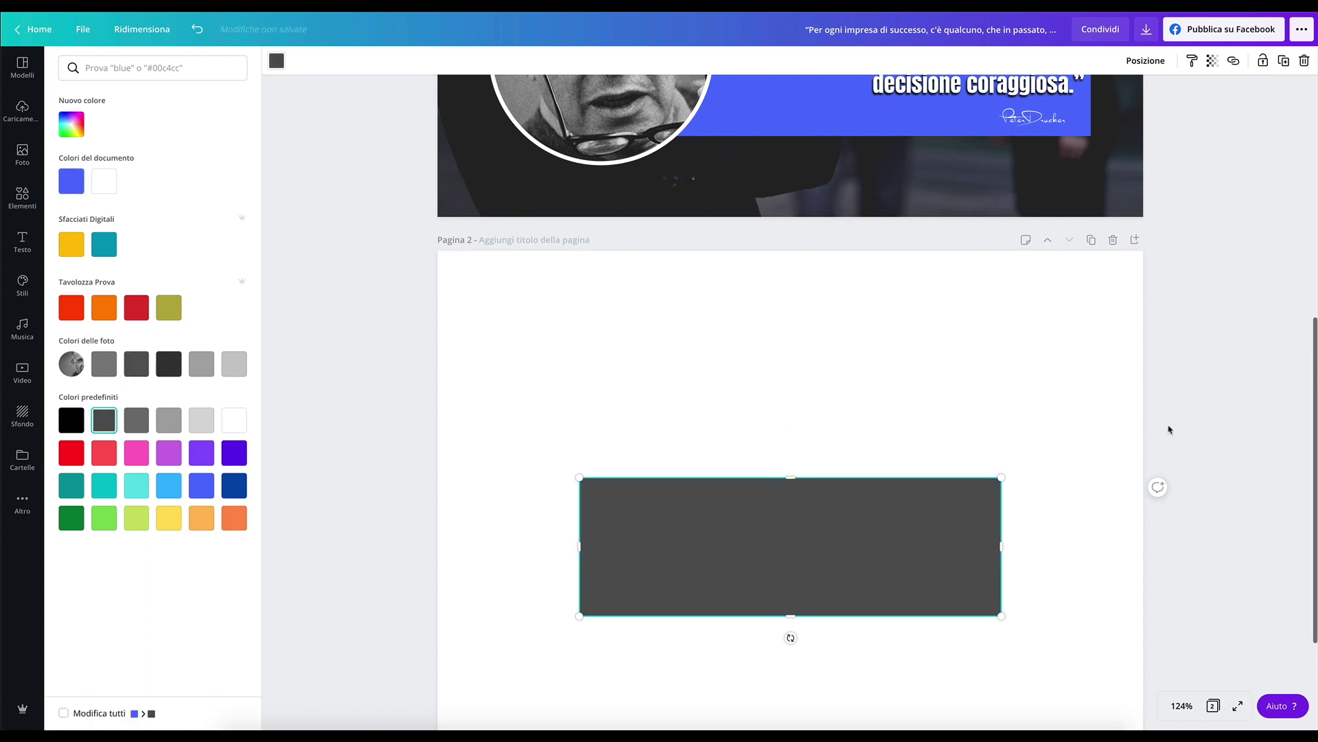
left_click(1176, 382)
scroll(1153, 274, "up", 2)
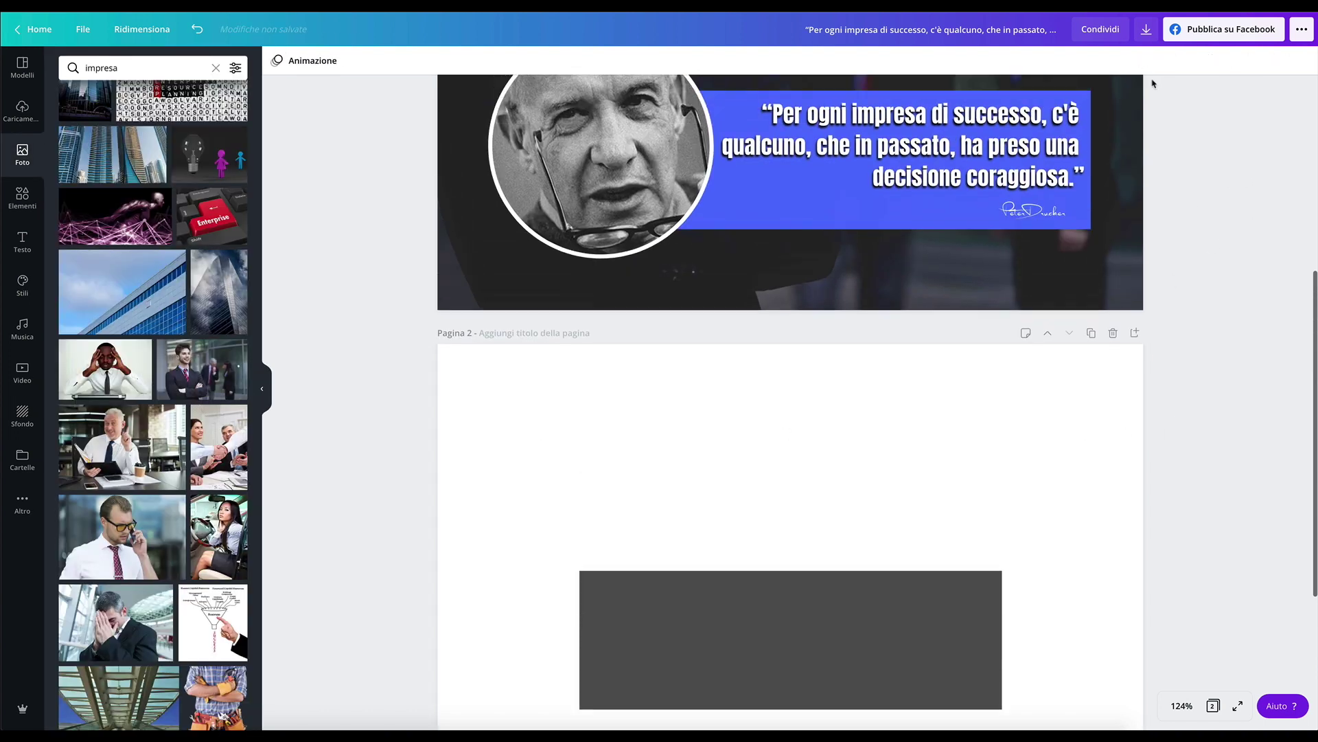
Set up a transparent-background PNG export of page 2 only at 1.5× size.
left_click(1147, 29)
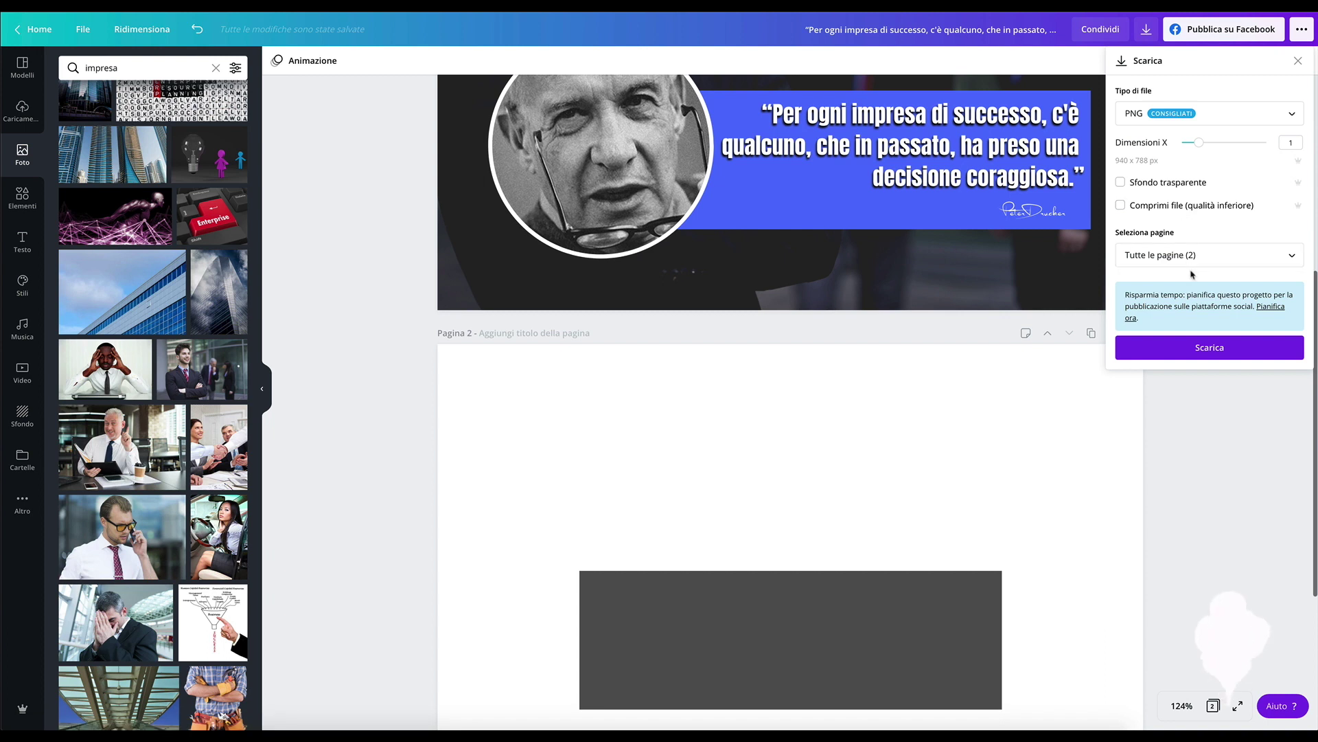
left_click(1126, 187)
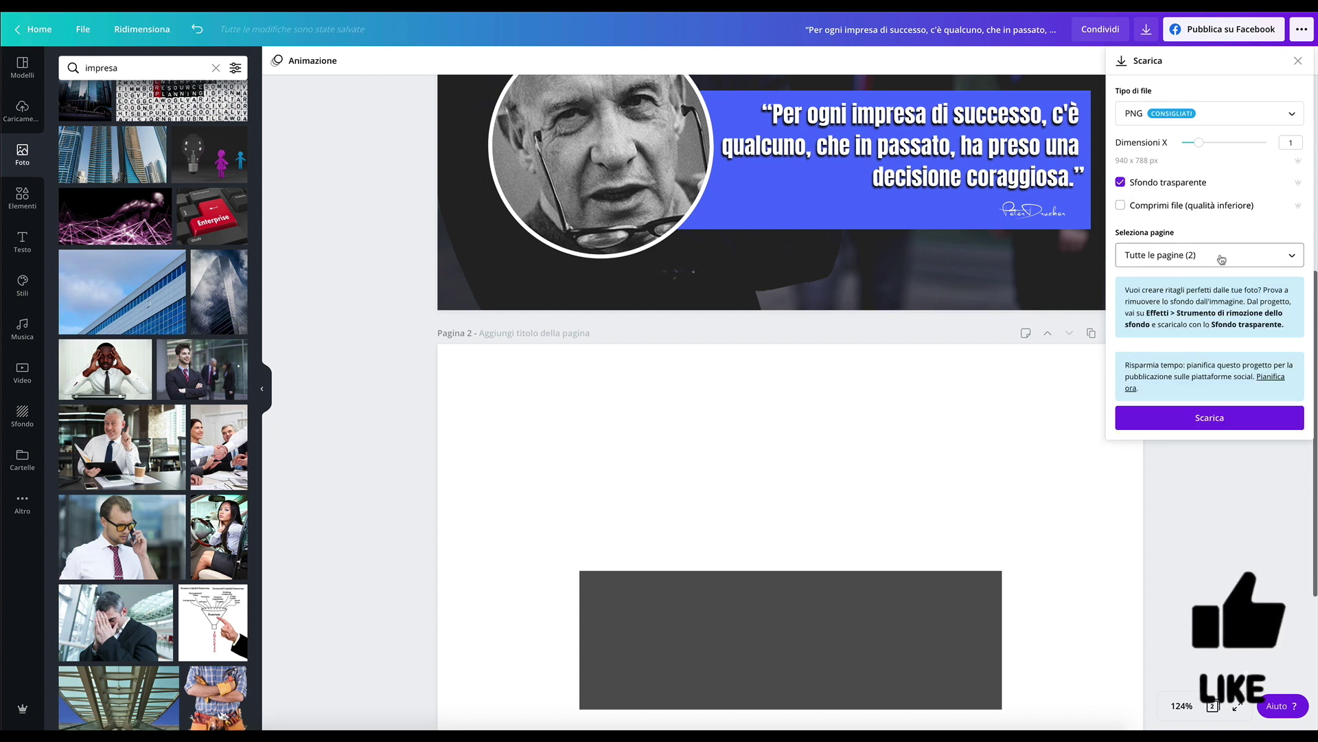
left_click(1219, 260)
left_click(1290, 358)
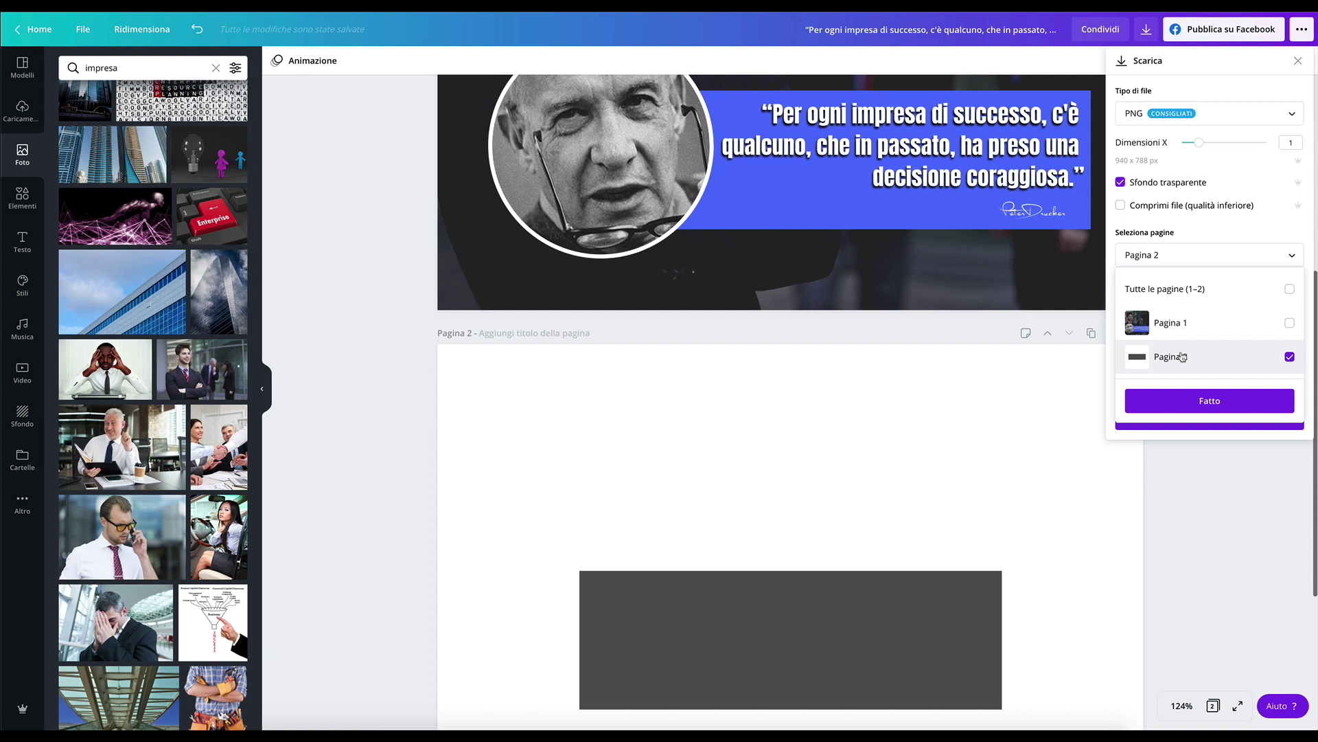
left_click(1229, 404)
left_click_drag(1205, 145, 1228, 145)
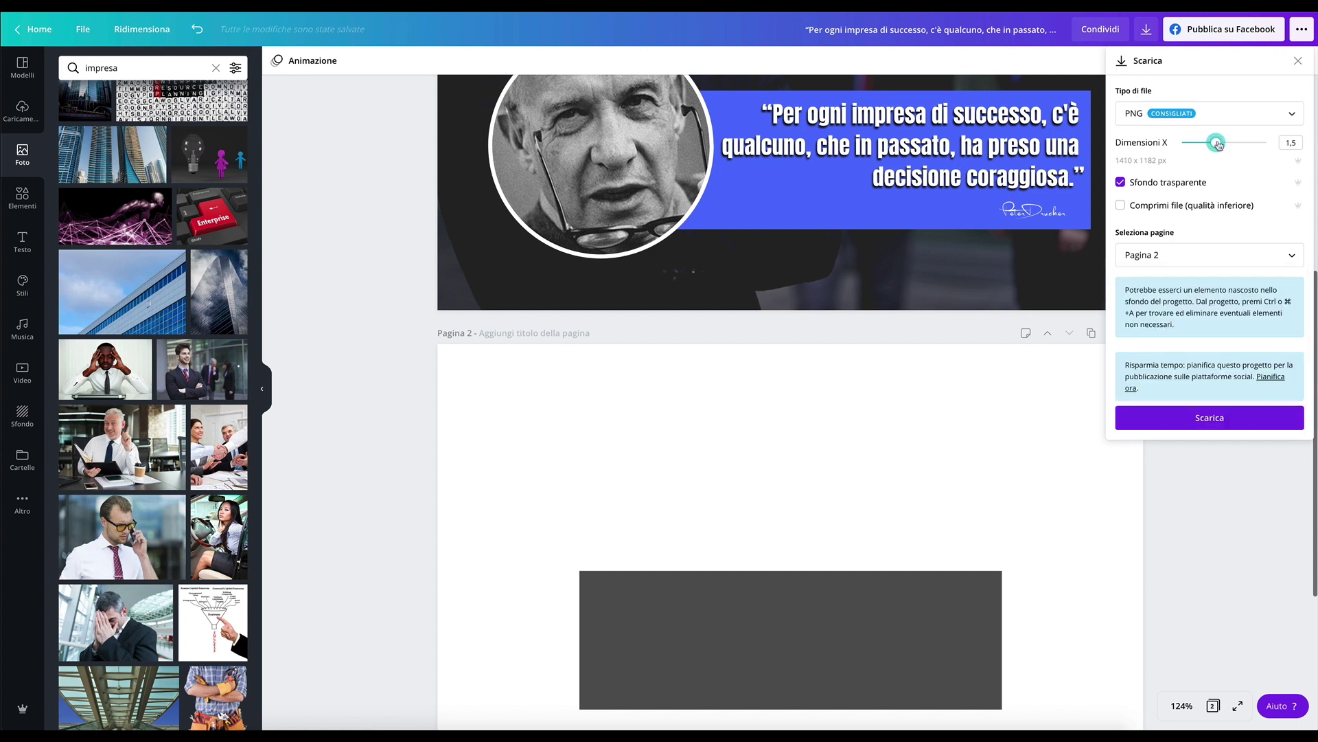
Download the PNG and upload it into the project's Uploads.
left_click(1224, 424)
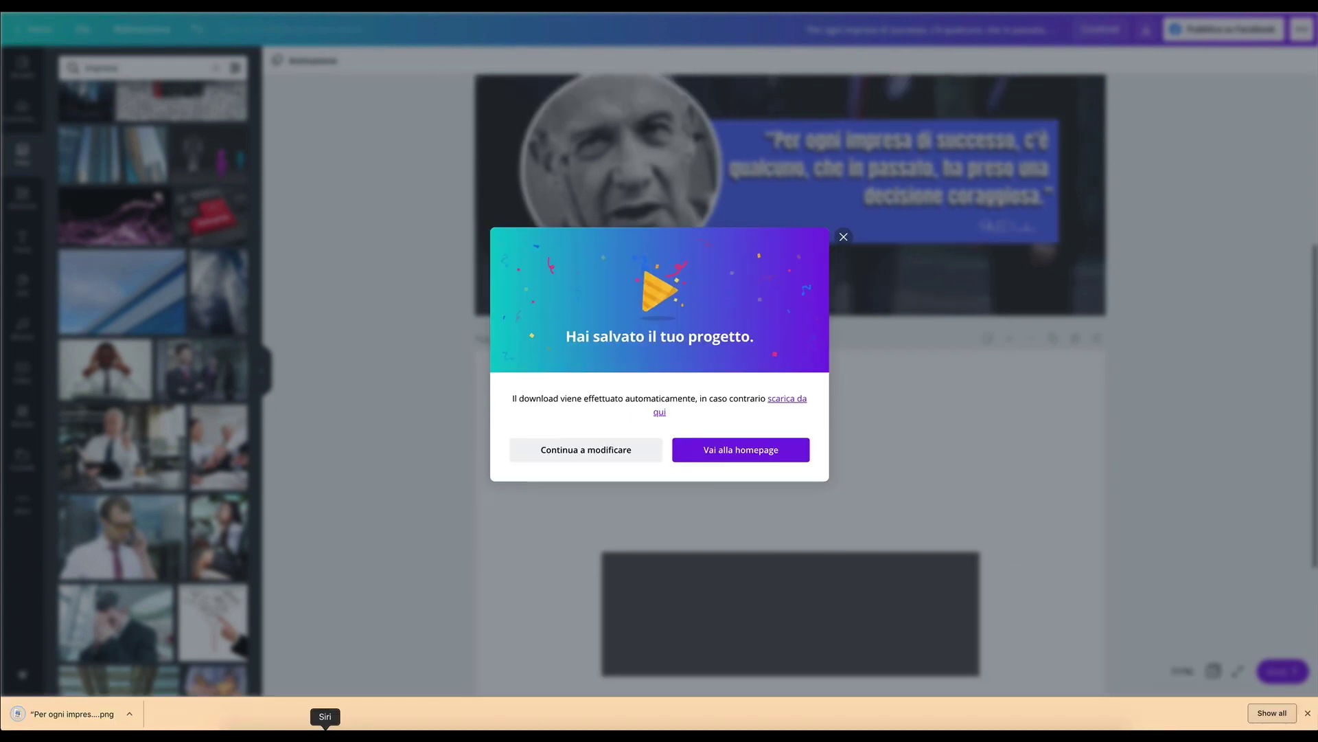
key("Escape")
left_click_drag(93, 723, 96, 234)
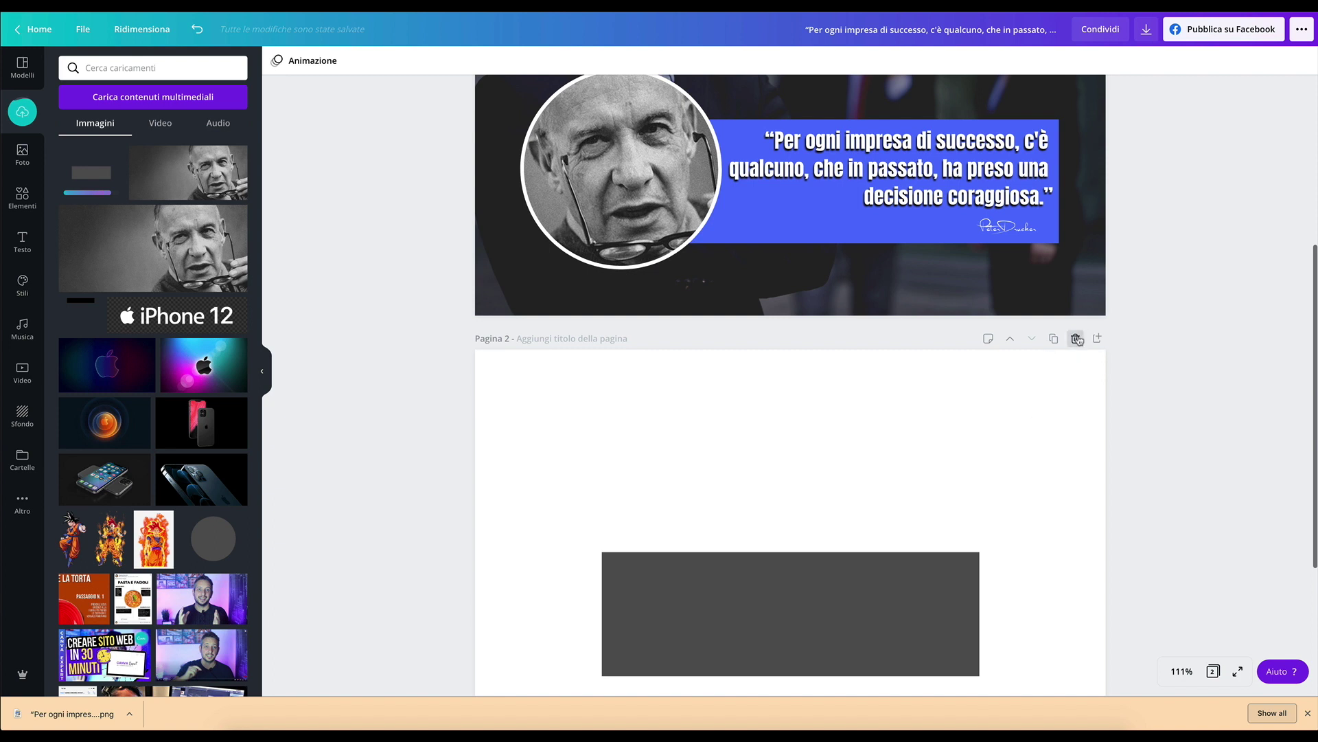
Delete page 2 and place the uploaded grey rectangle over the blue quote banner.
left_click(1077, 339)
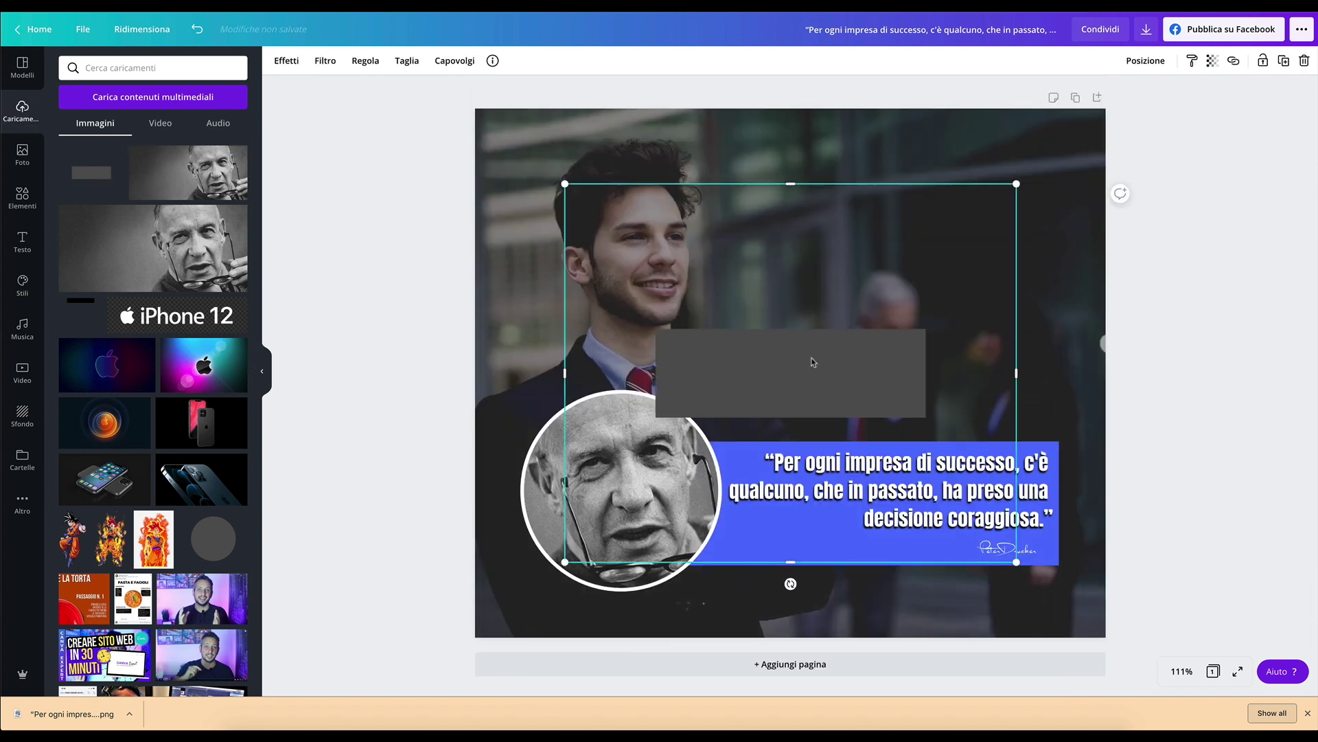
left_click_drag(812, 362, 855, 475)
left_click(383, 84)
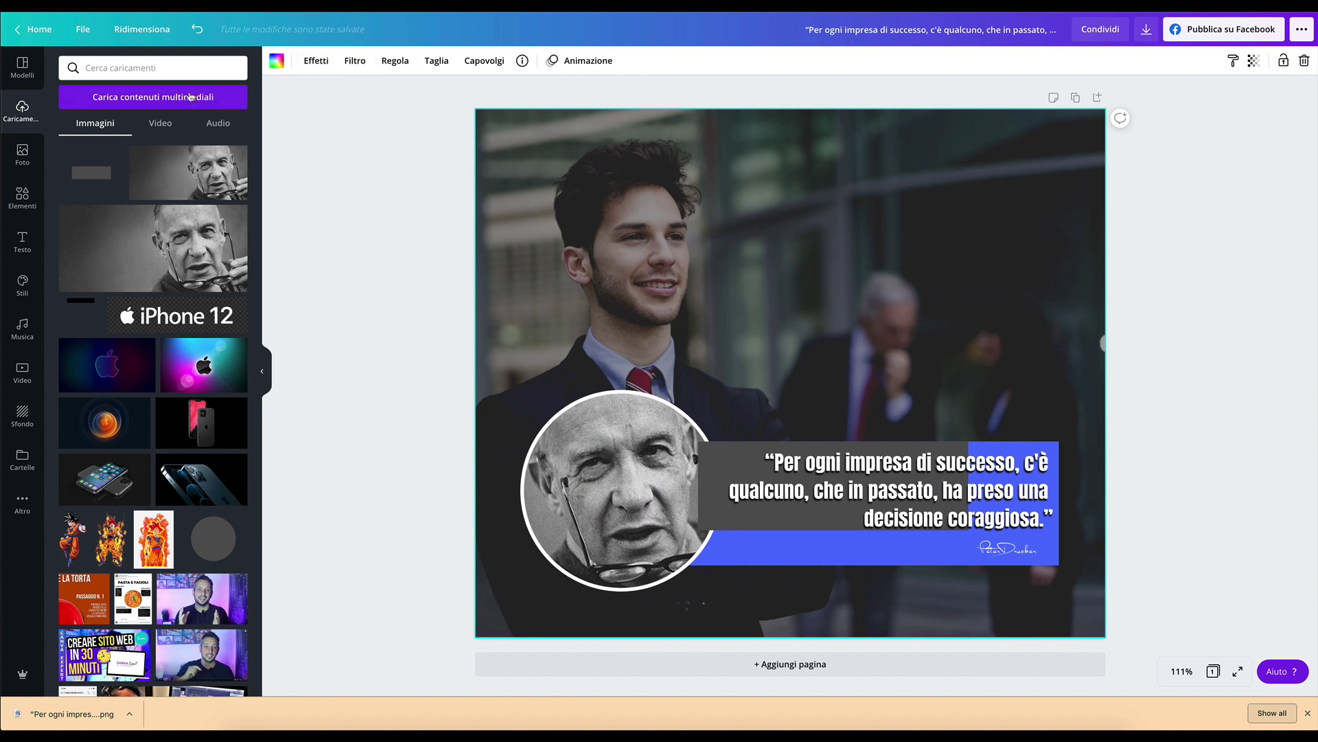
left_click(22, 154)
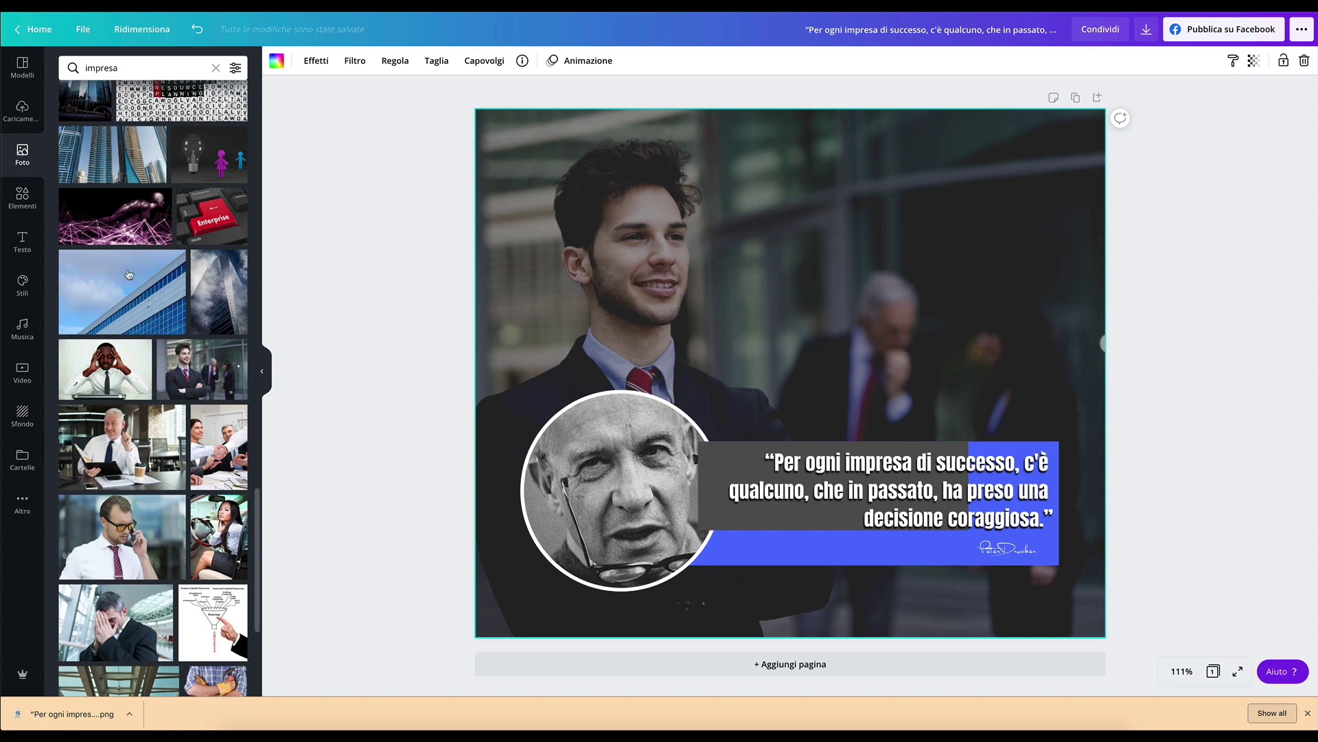
Search photos for 'white' and set the wooden-floor room photo as background.
left_click_drag(328, 275, 687, 357)
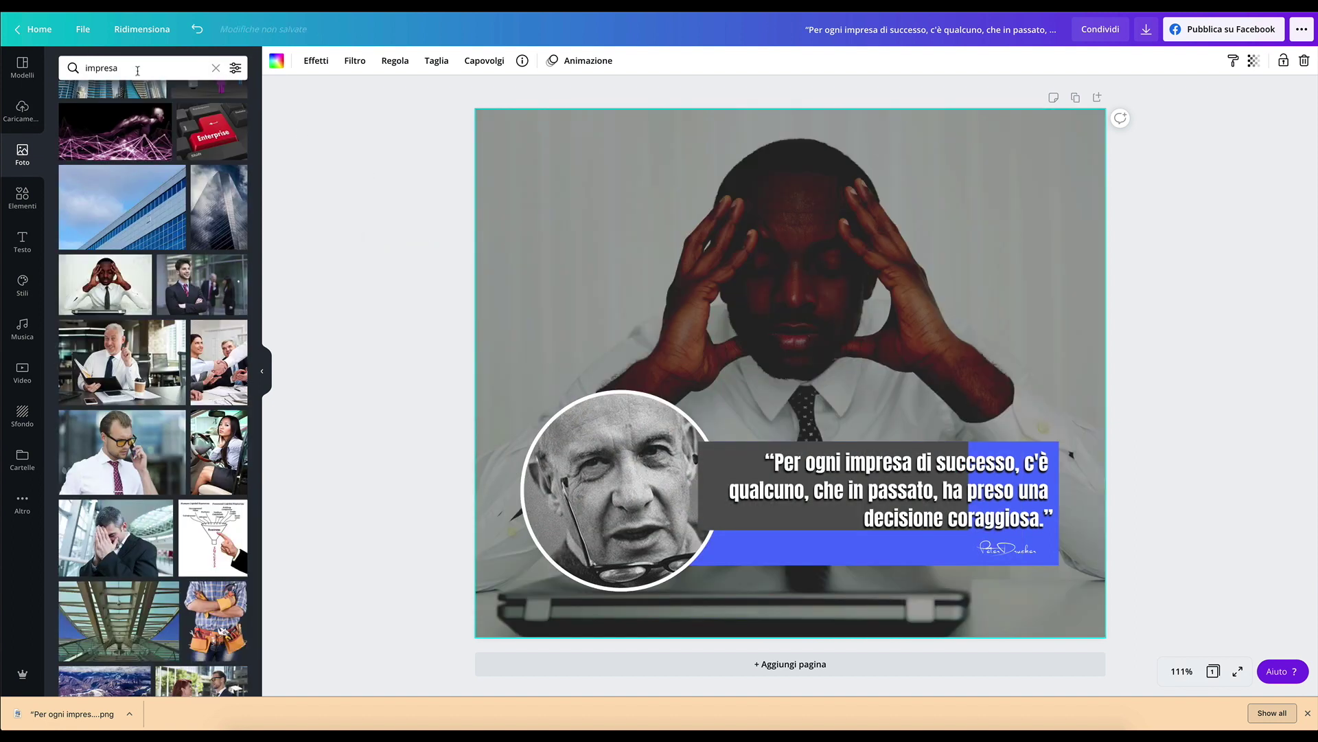
left_click(137, 69)
type("hite")
key("Return")
double_click(127, 68)
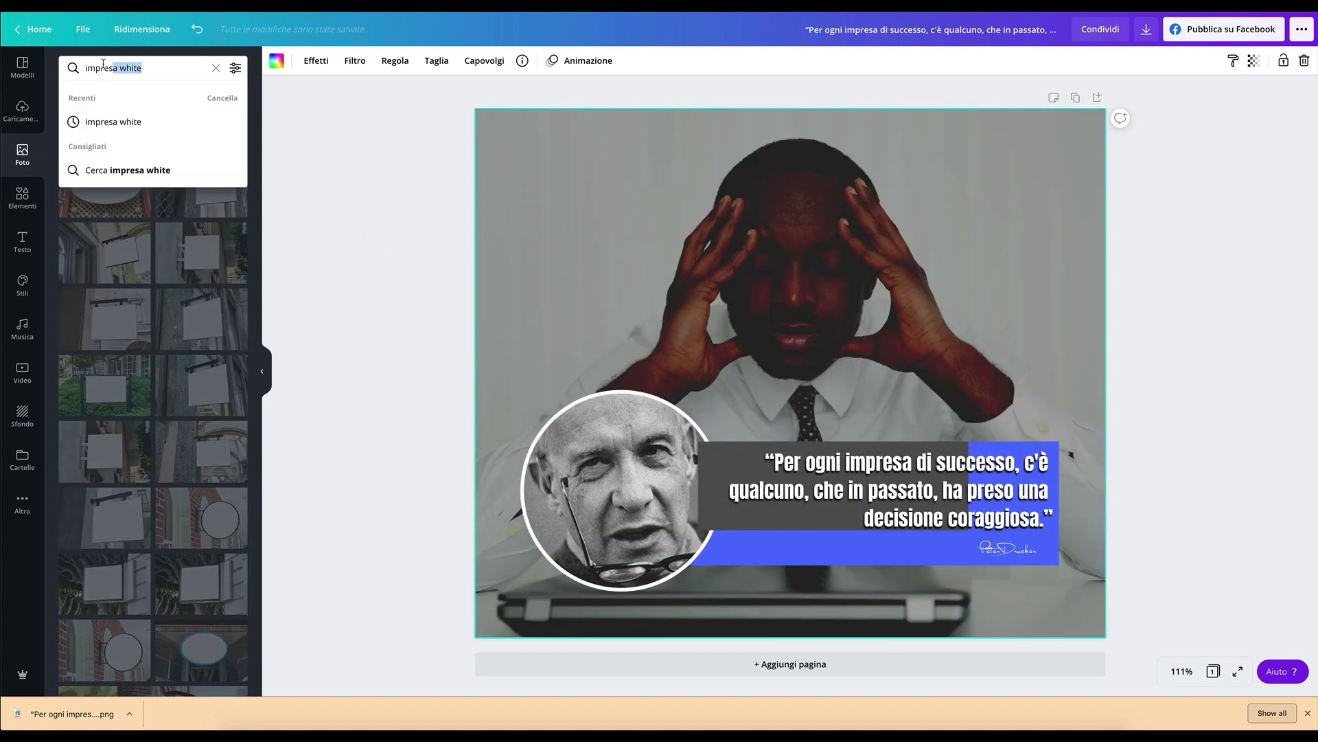
key("BackSpace")
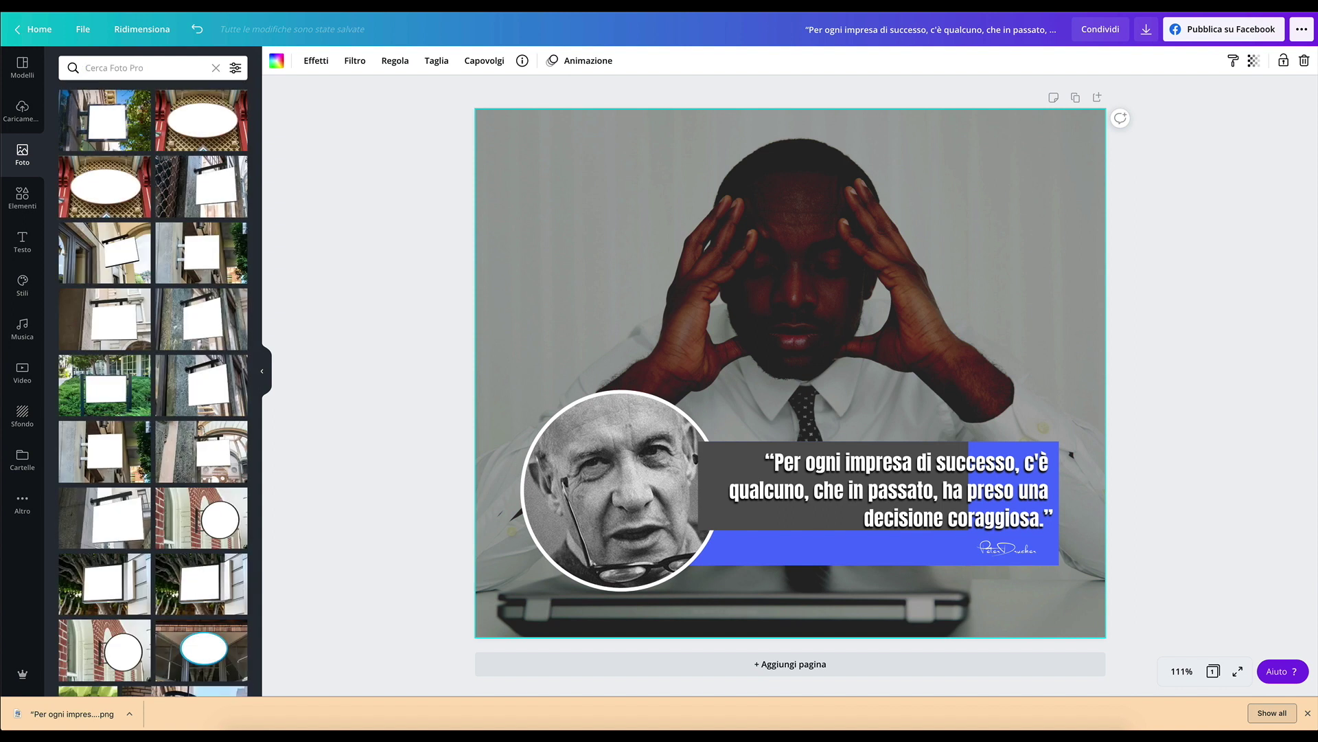
type("white")
key("Return")
scroll(116, 487, "down", 3)
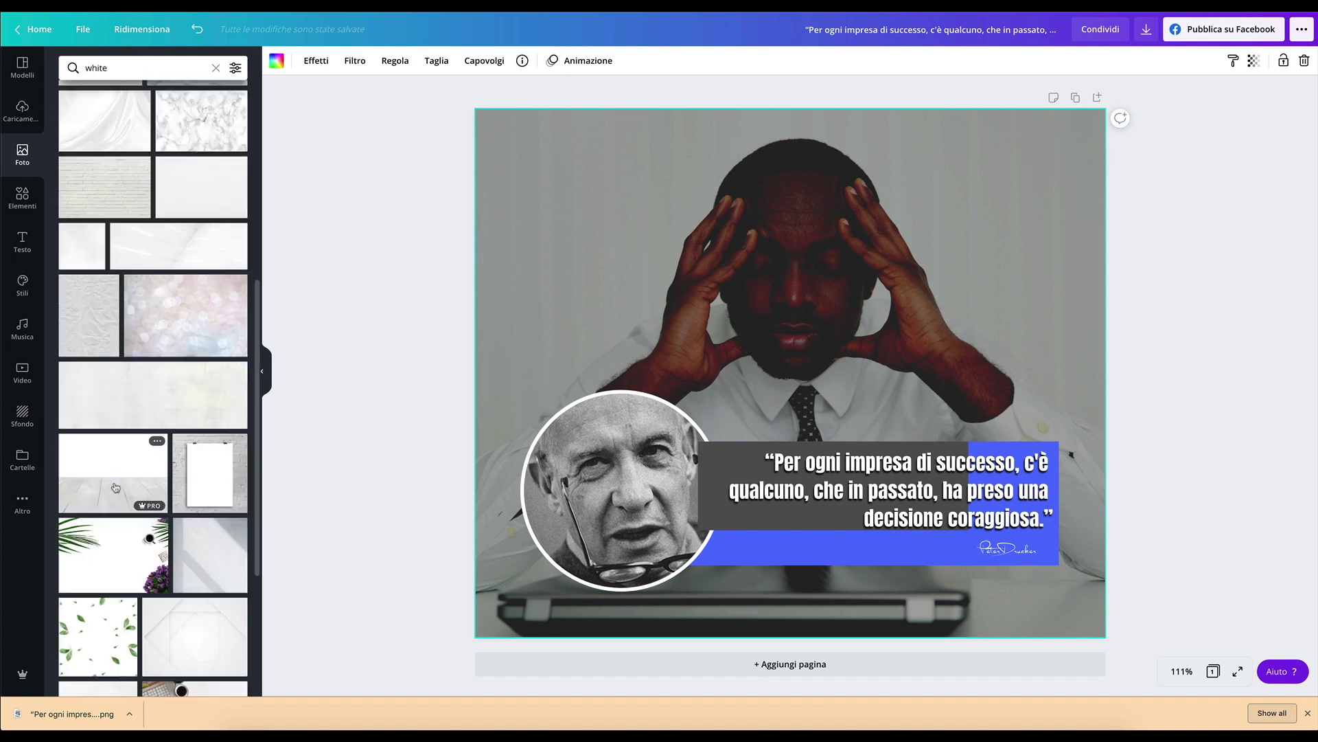
left_click_drag(115, 487, 504, 412)
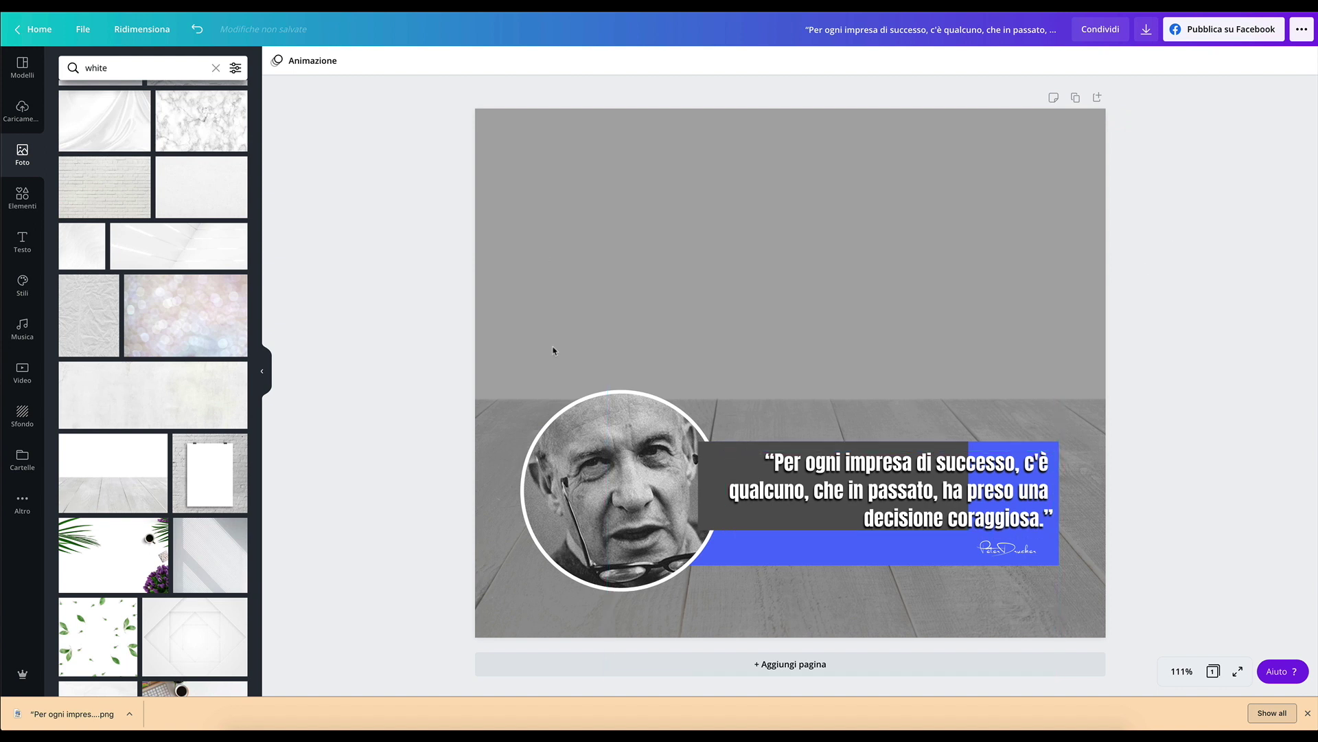
Move the portrait circle, blue banner, quote and signature up the page.
mouse_move(575, 547)
left_mouse_down()
mouse_move(595, 438)
mouse_move(589, 315)
left_mouse_up()
left_click_drag(824, 495, 1106, 368)
left_click_drag(719, 551, 717, 307)
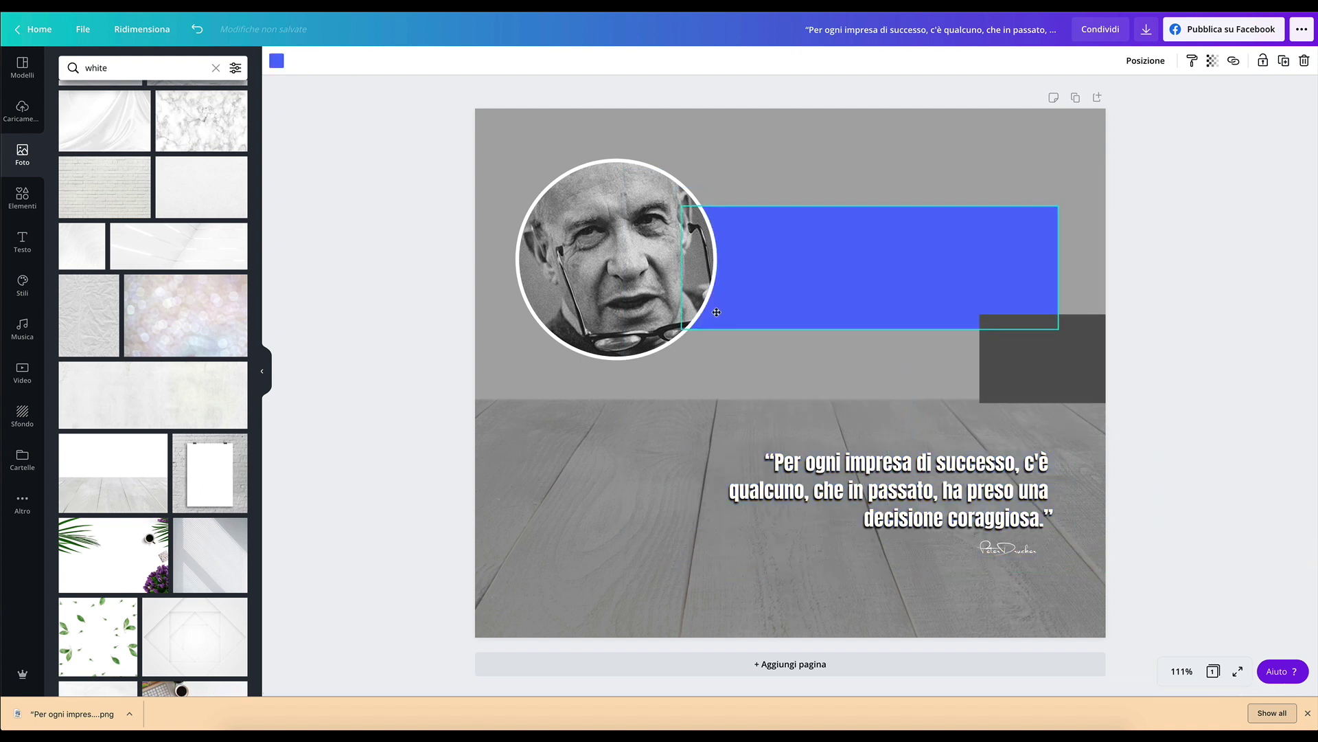
mouse_move(913, 522)
left_mouse_down()
mouse_move(914, 301)
mouse_move(946, 310)
left_mouse_up()
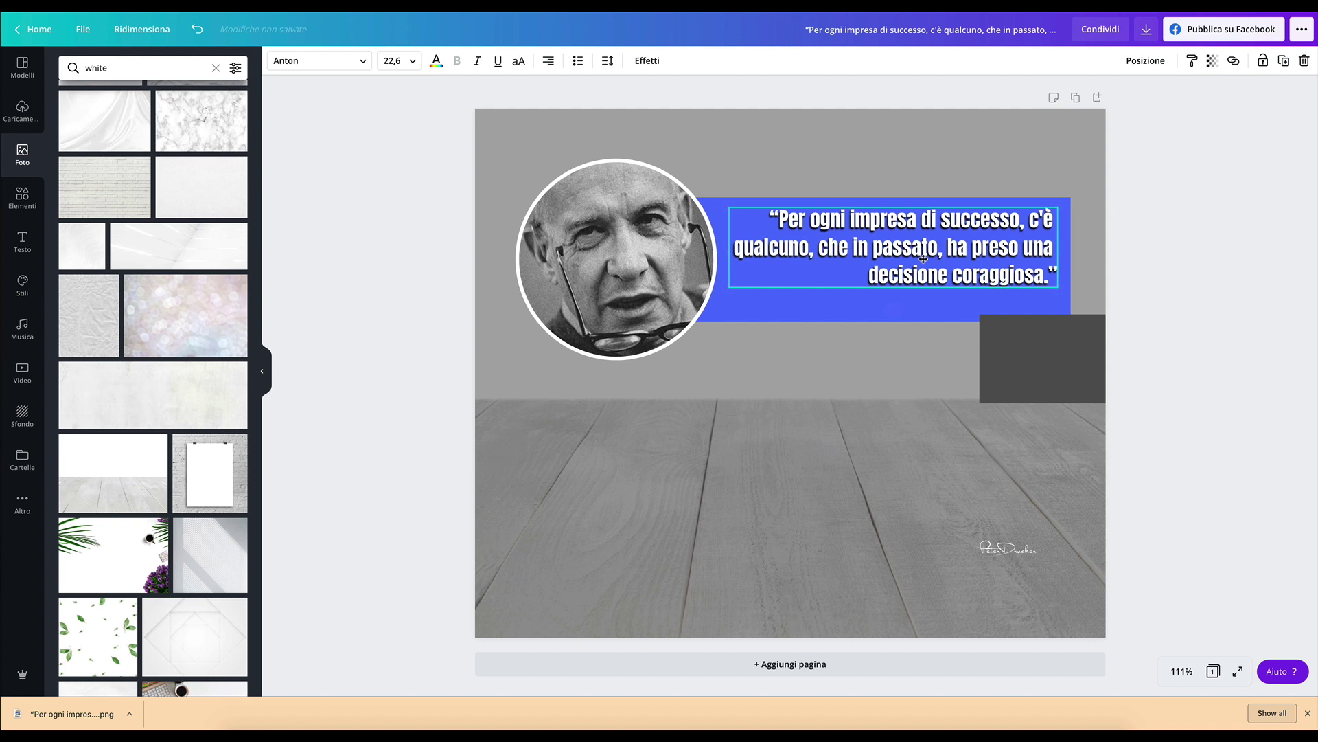
left_click_drag(1004, 550, 1011, 302)
Move the dark rectangle over the quote and enlarge it to cover the blue banner.
left_click_drag(967, 373, 757, 435)
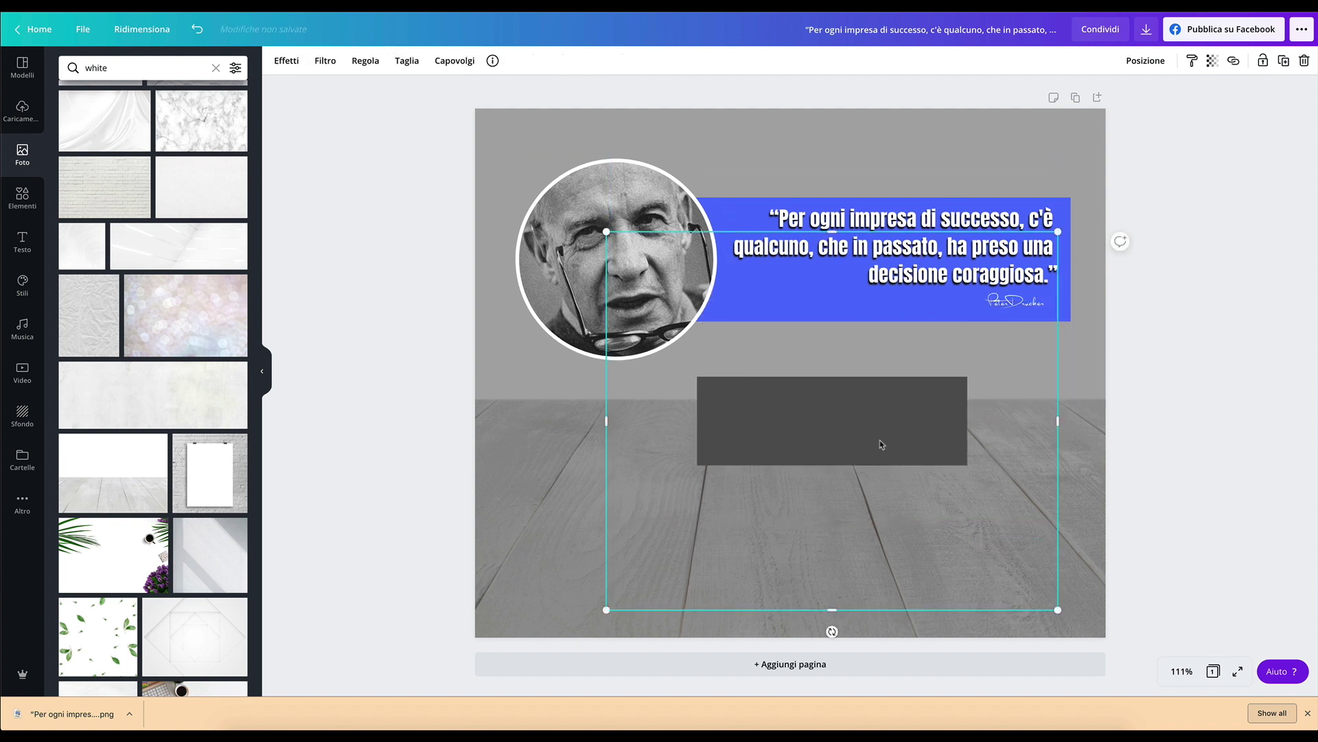
mouse_move(883, 450)
left_mouse_down()
mouse_move(871, 270)
mouse_move(710, 237)
mouse_move(1160, 485)
left_mouse_up()
left_click(764, 208)
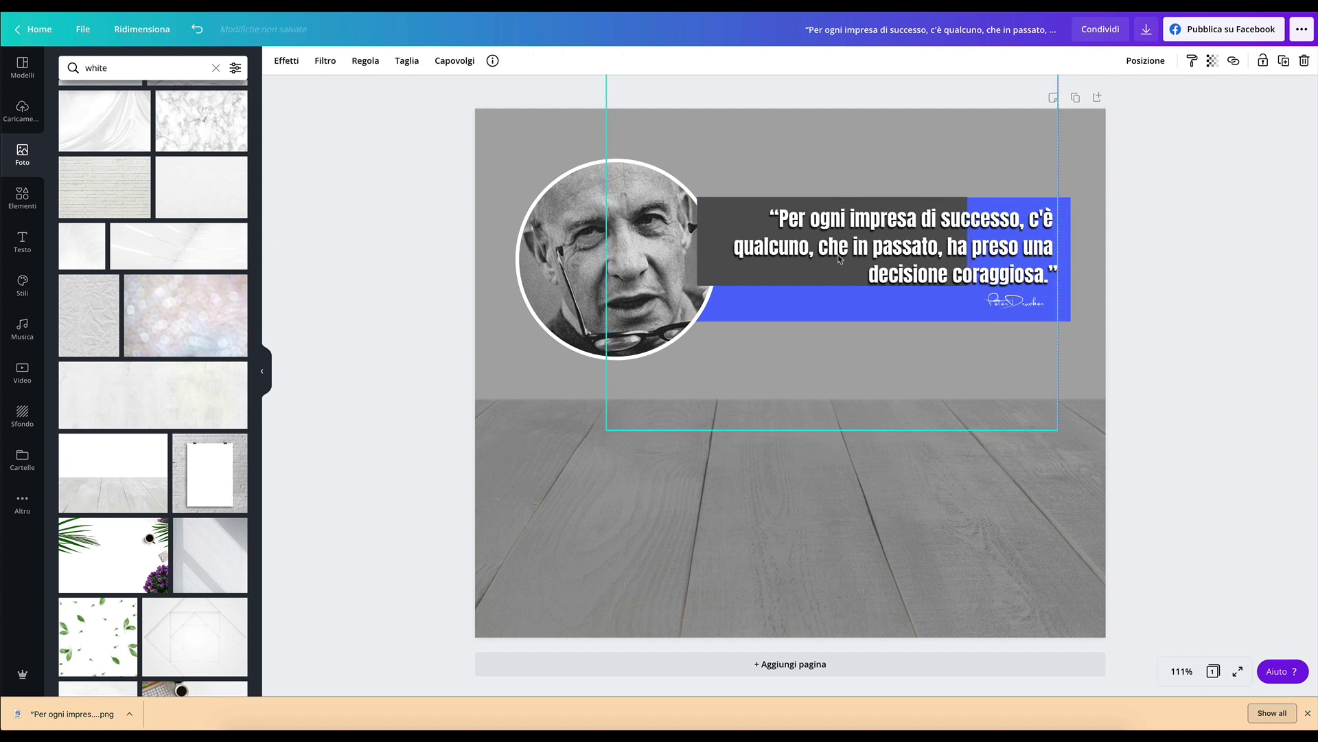
left_click_drag(1160, 485, 1227, 518)
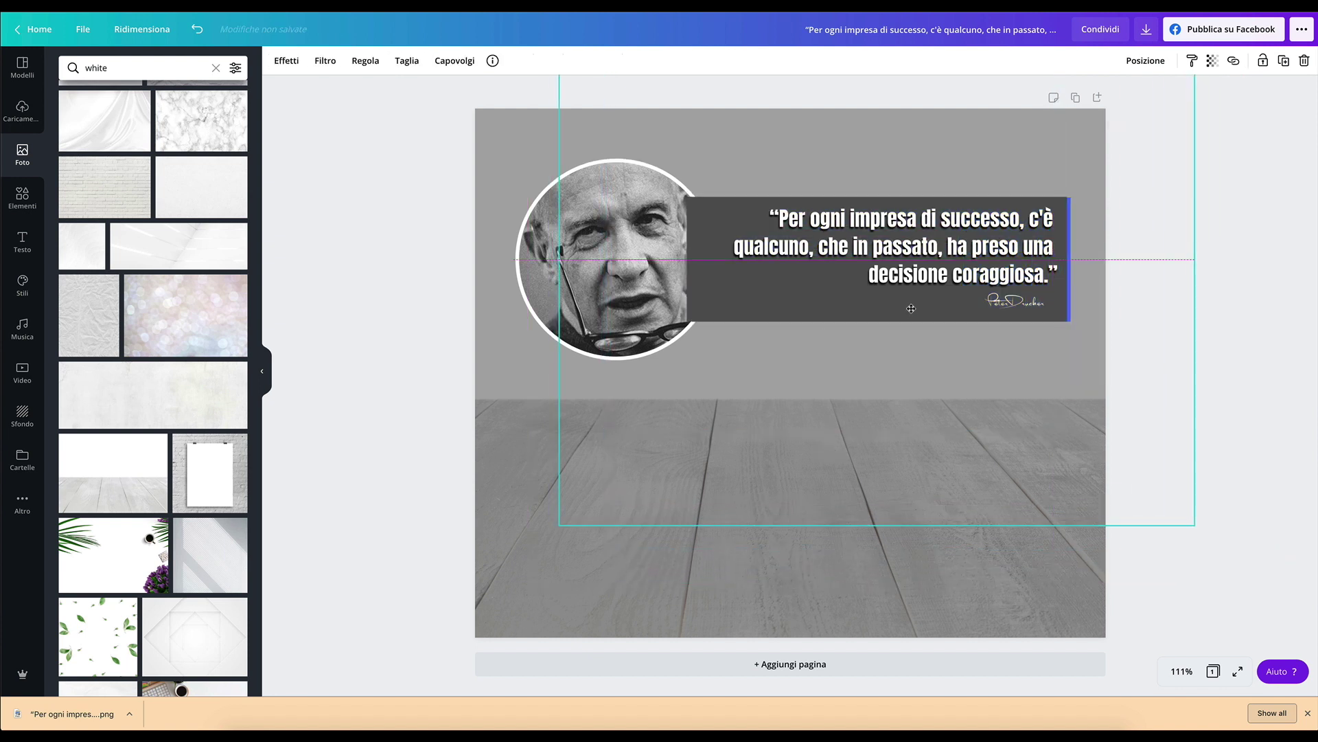
left_click_drag(915, 309, 919, 312)
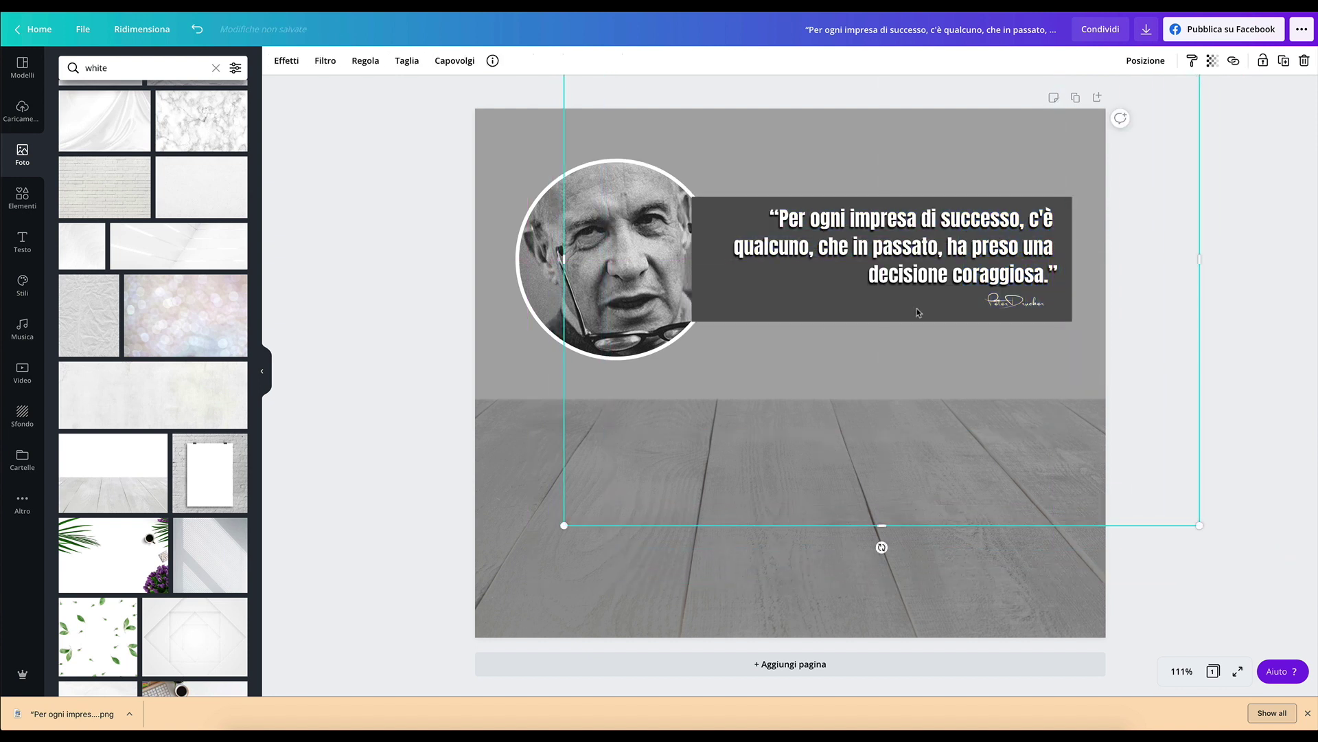
Send the dark rectangle one layer back and offset it slightly down-right.
left_click(1145, 61)
left_click(1083, 99)
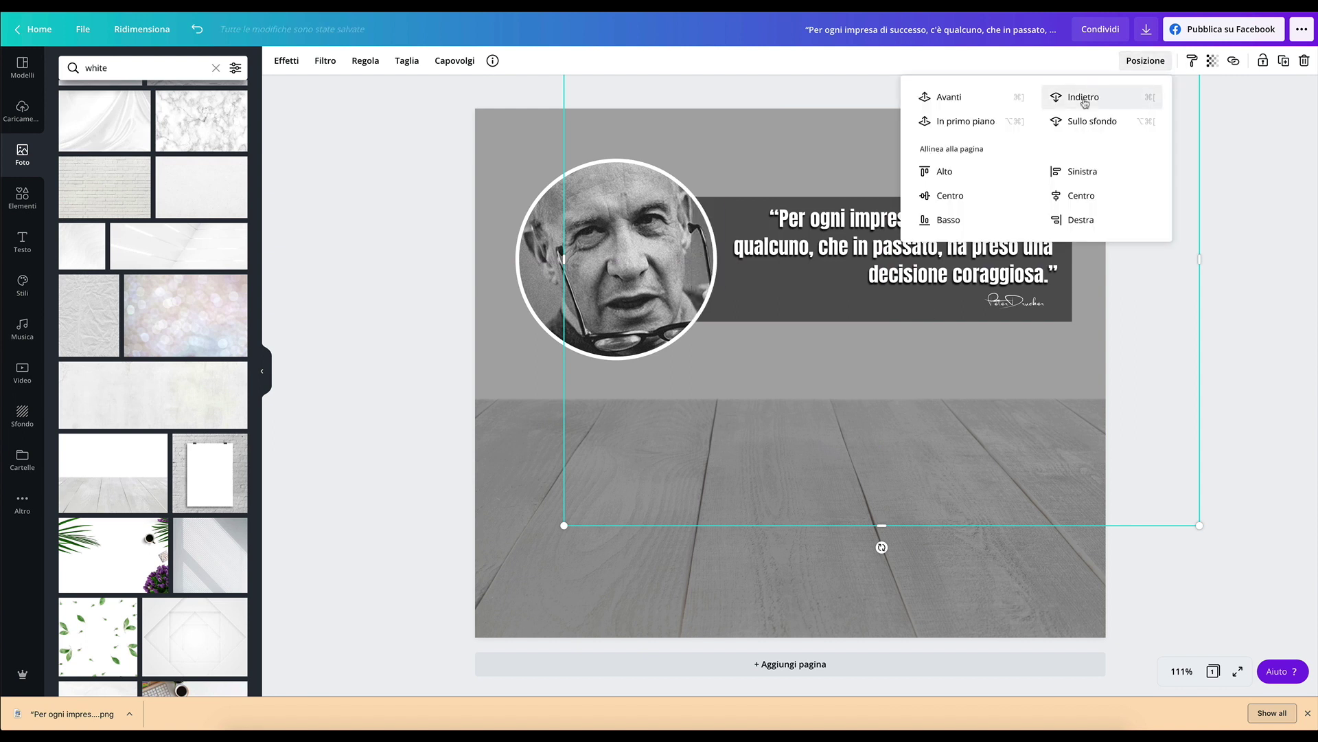
left_click_drag(970, 236, 977, 245)
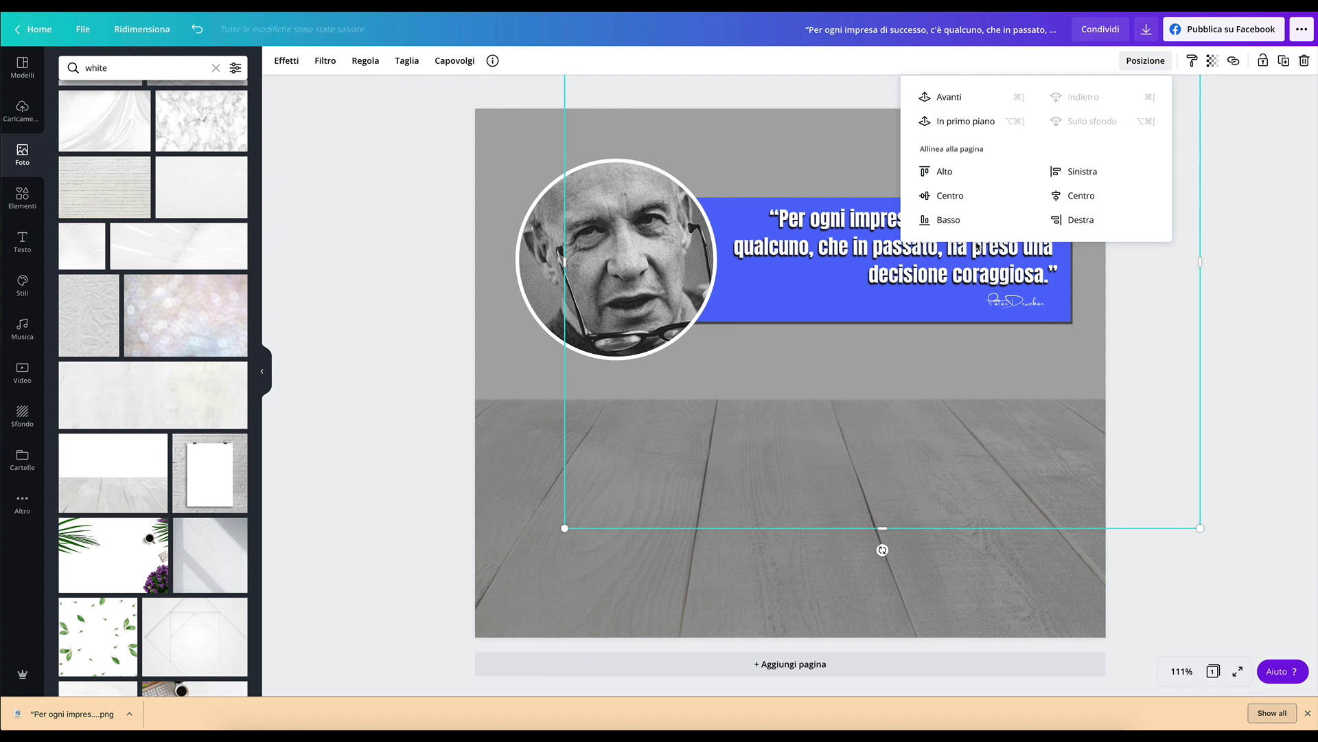
Set the shadow rectangle's blur to 15 and contrast to 100, then deselect.
left_click(365, 60)
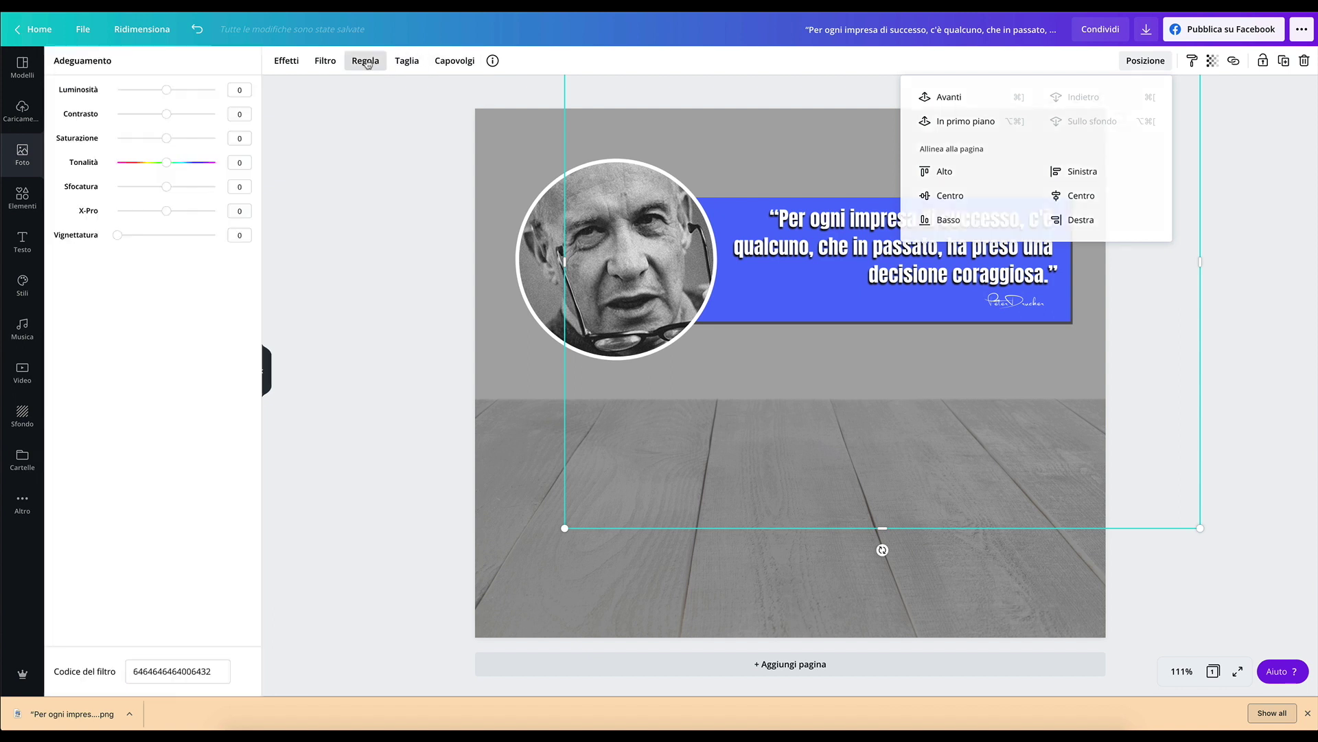
left_click_drag(167, 187, 175, 191)
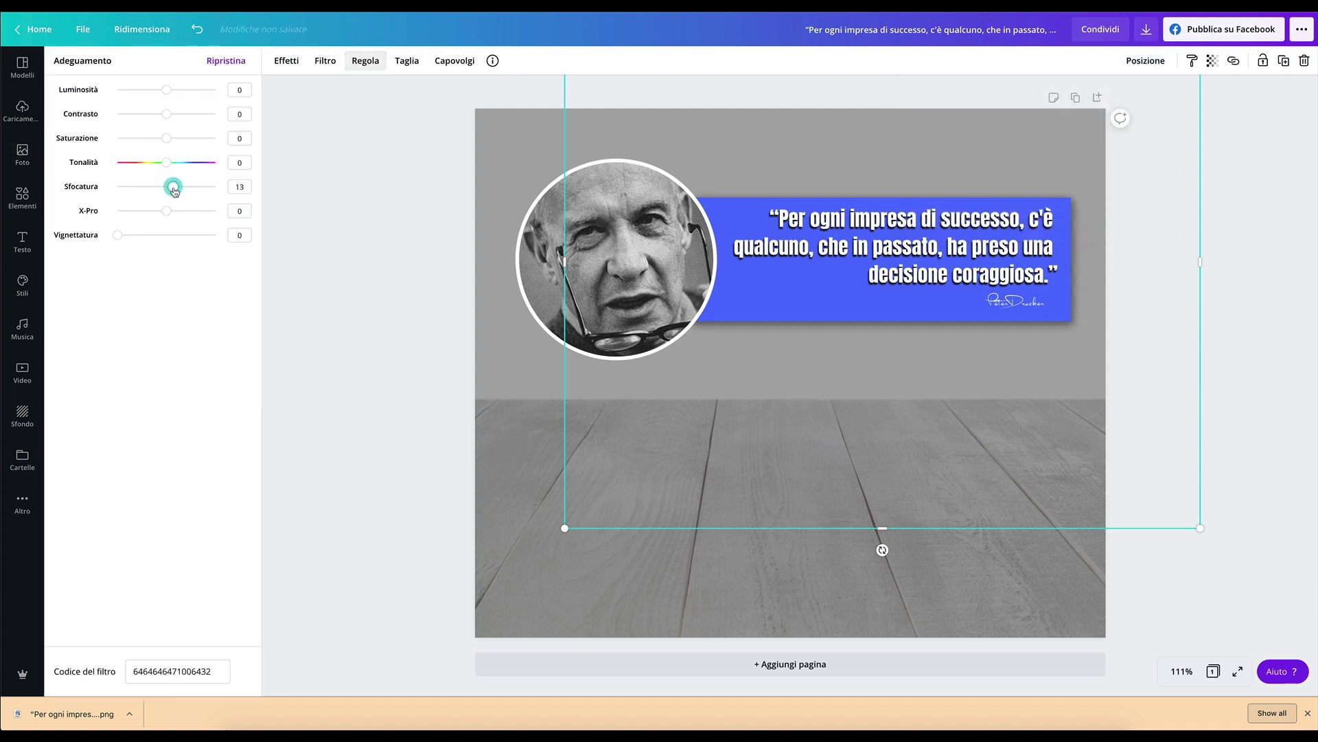
left_click_drag(168, 120, 214, 121)
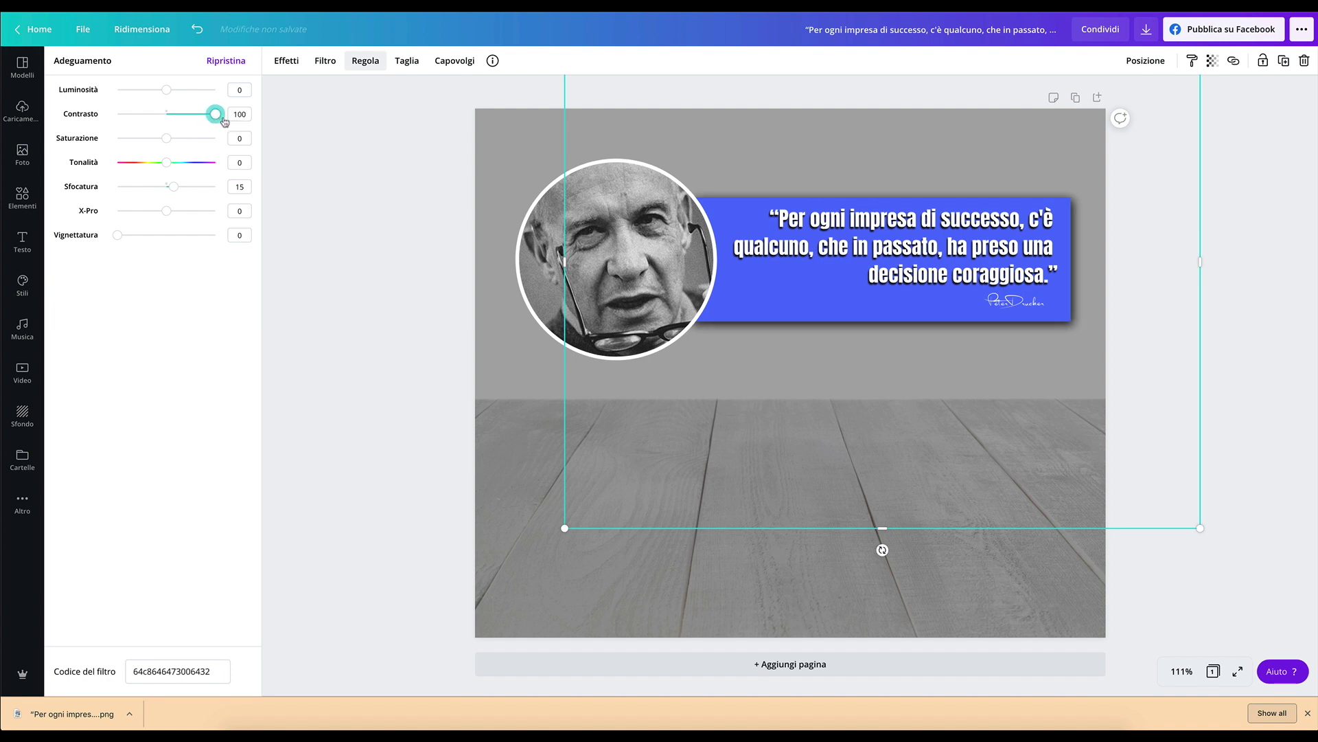
left_click_drag(214, 122, 219, 122)
key("Escape")
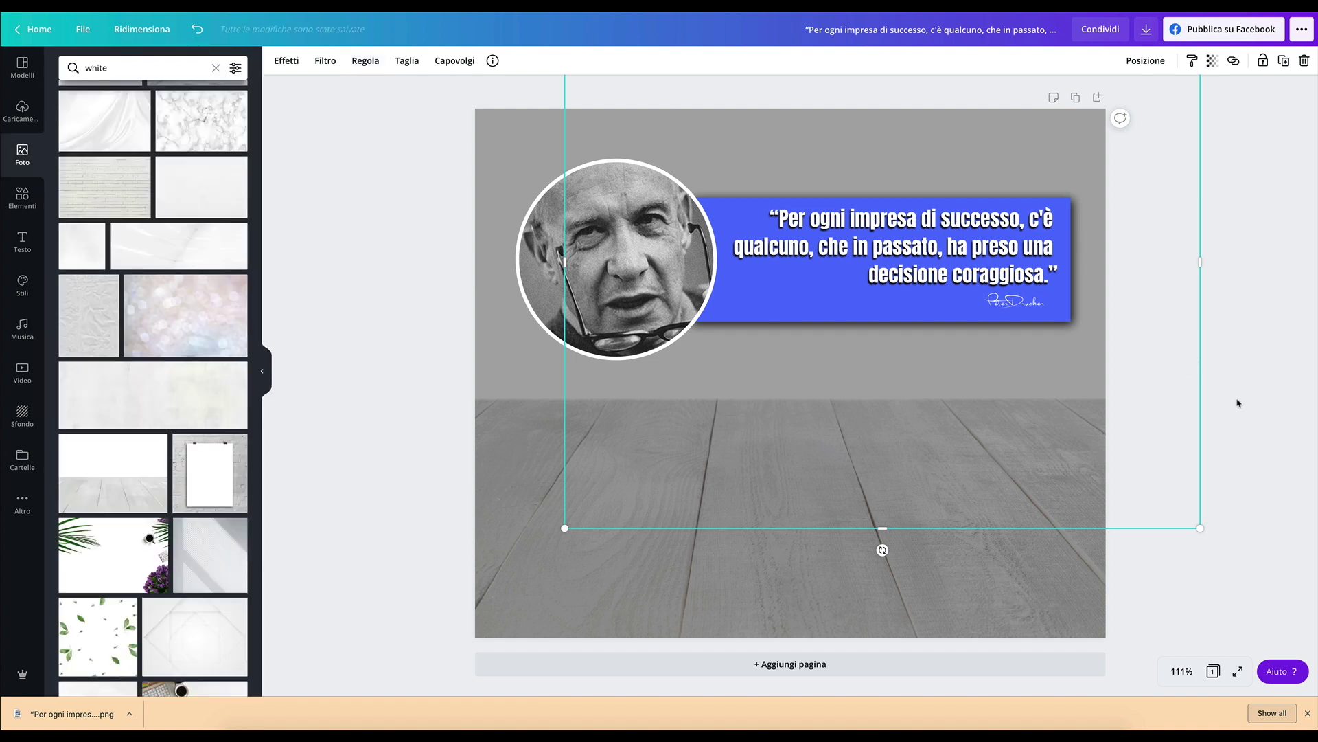
left_click(1123, 413)
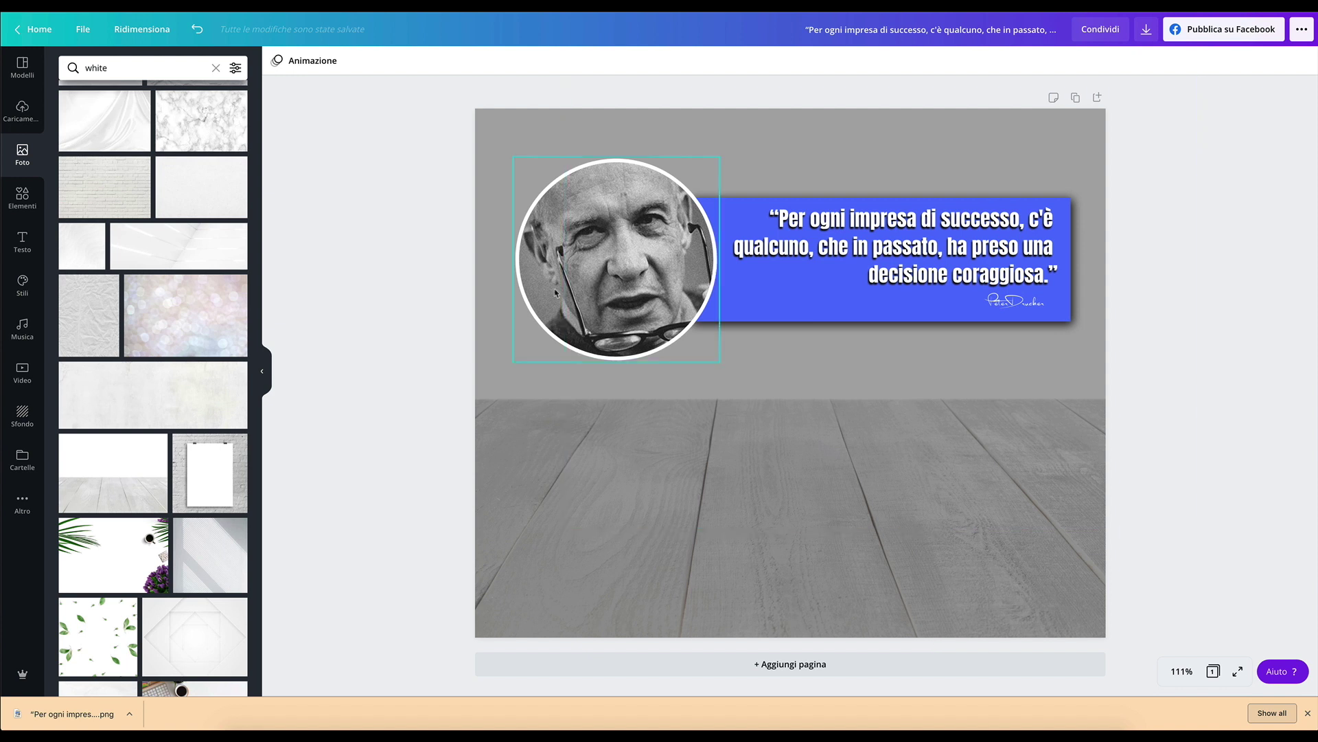
Add a second page with an enlarged, centred dark grey circle.
left_click(23, 198)
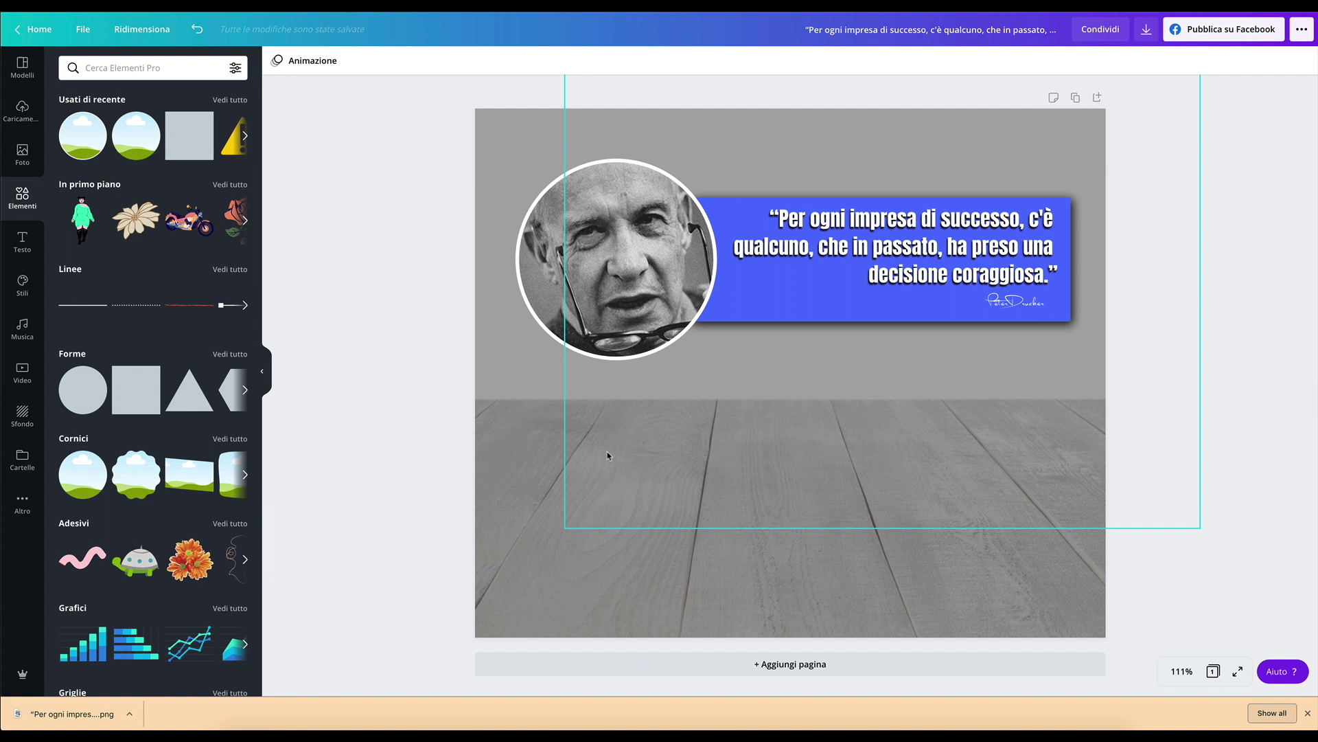
left_click(812, 664)
left_click(90, 400)
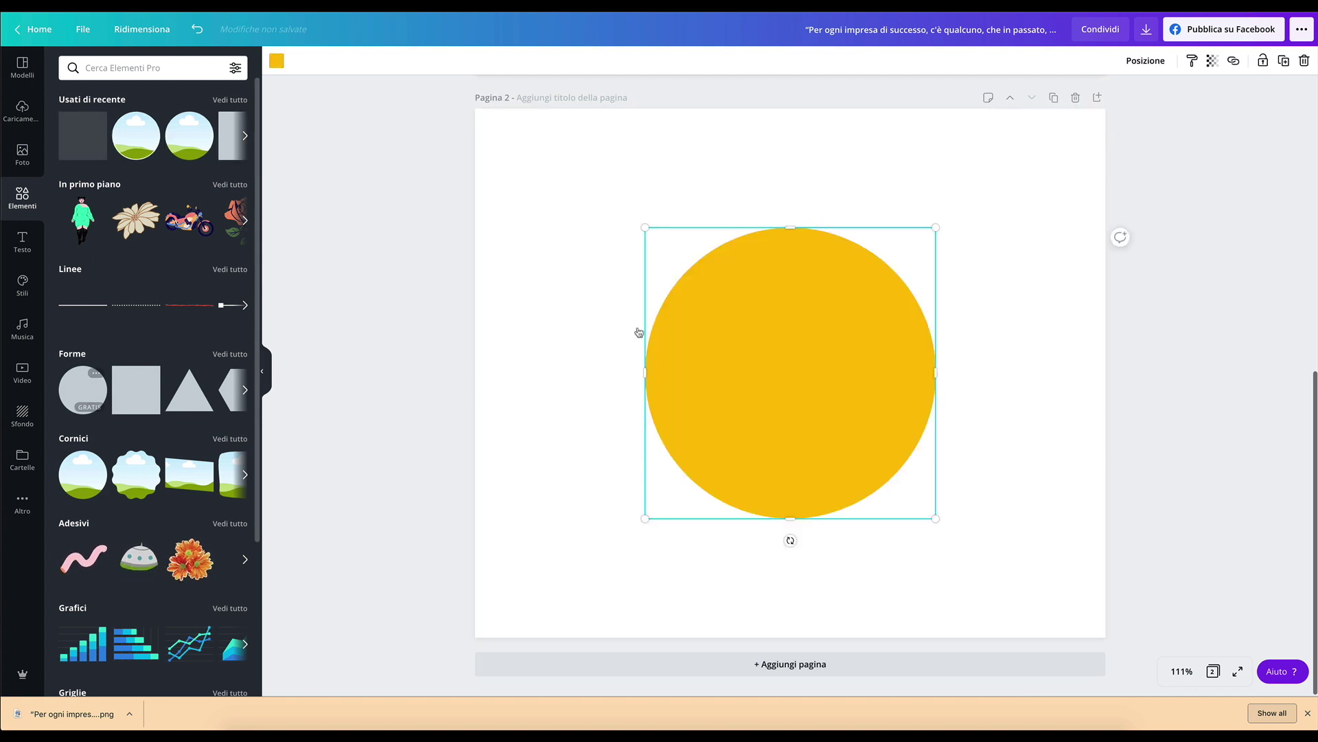
left_click(281, 61)
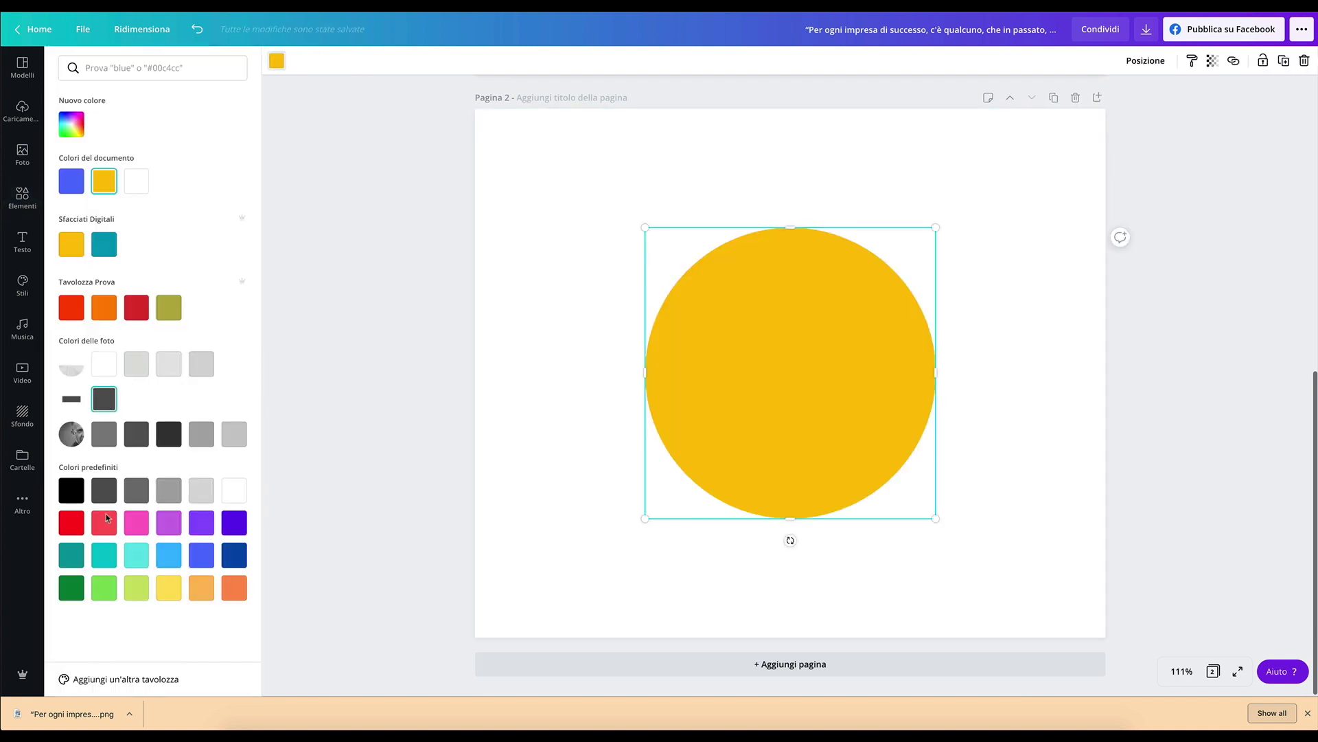
left_click(104, 398)
left_click_drag(978, 218, 1008, 188)
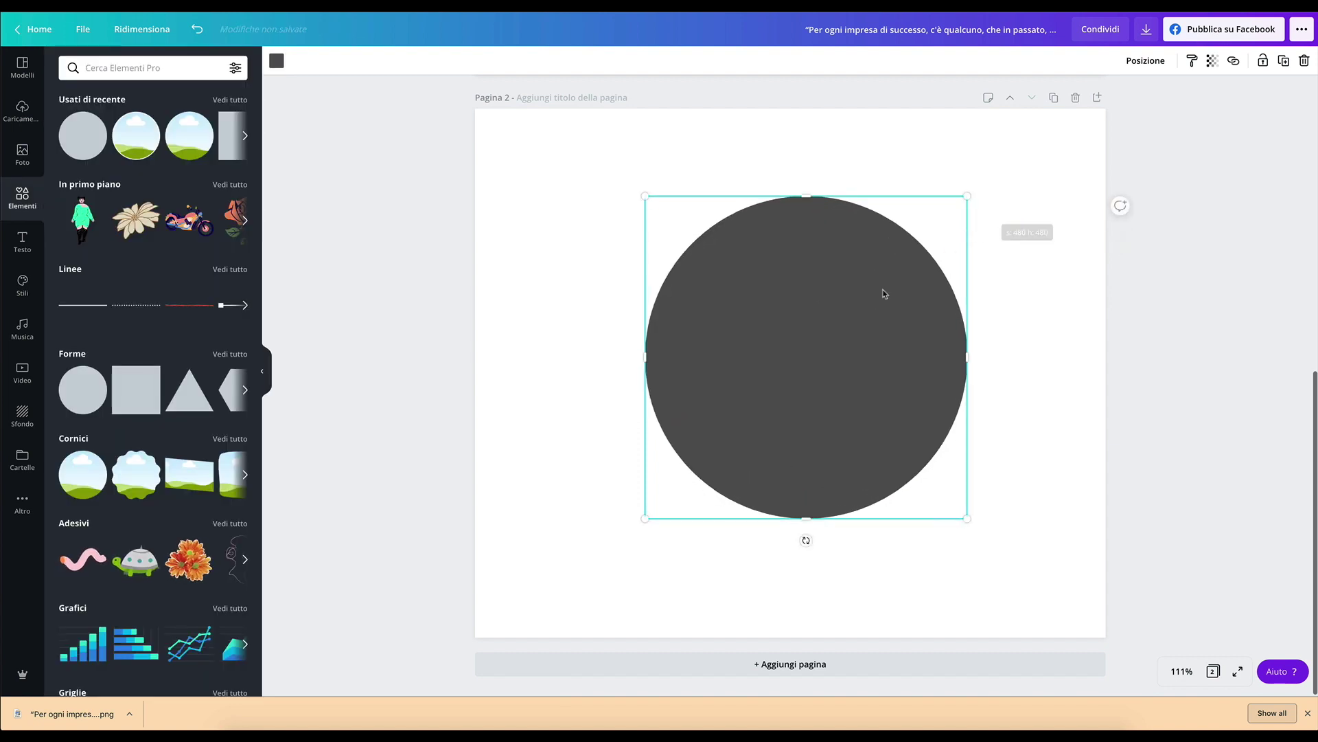
left_click_drag(883, 291, 865, 307)
left_click(1030, 330)
left_click(934, 302)
Download only page 2 as a PNG with a transparent background.
left_click(1146, 30)
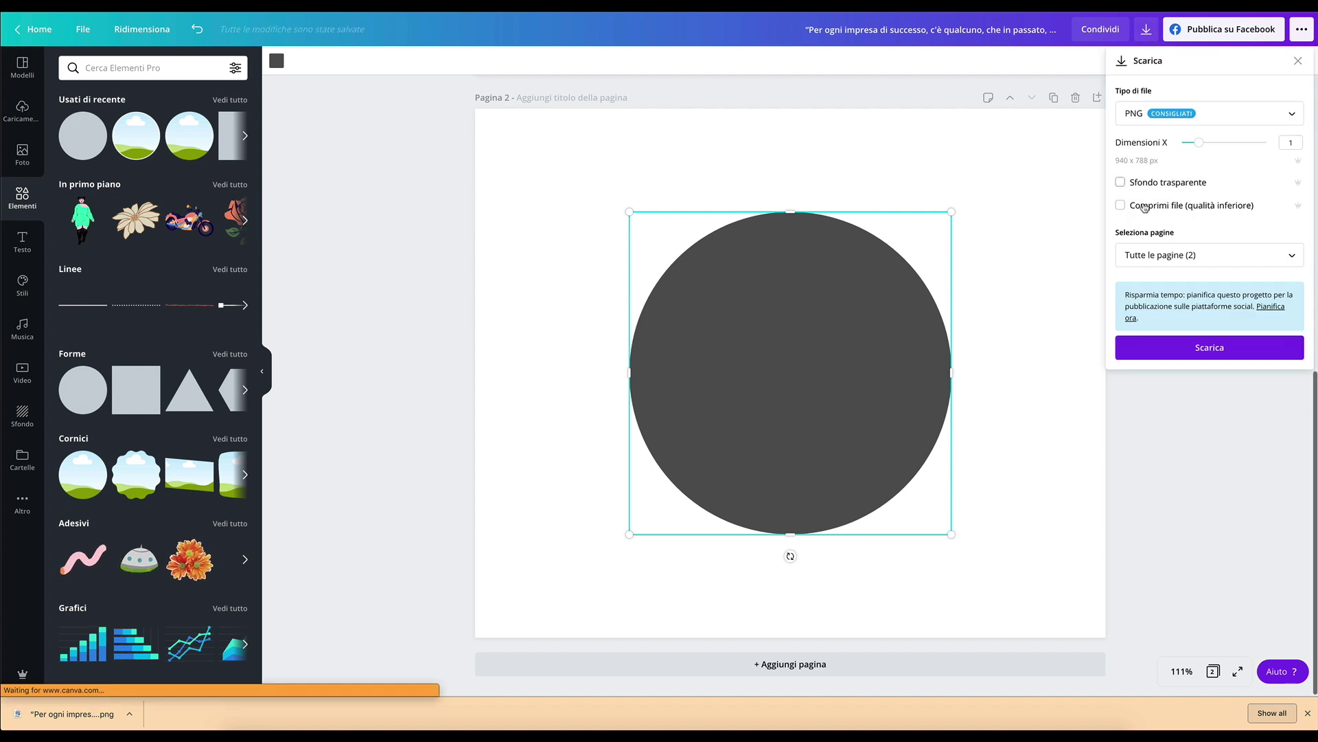
left_click(1120, 182)
left_click(1222, 261)
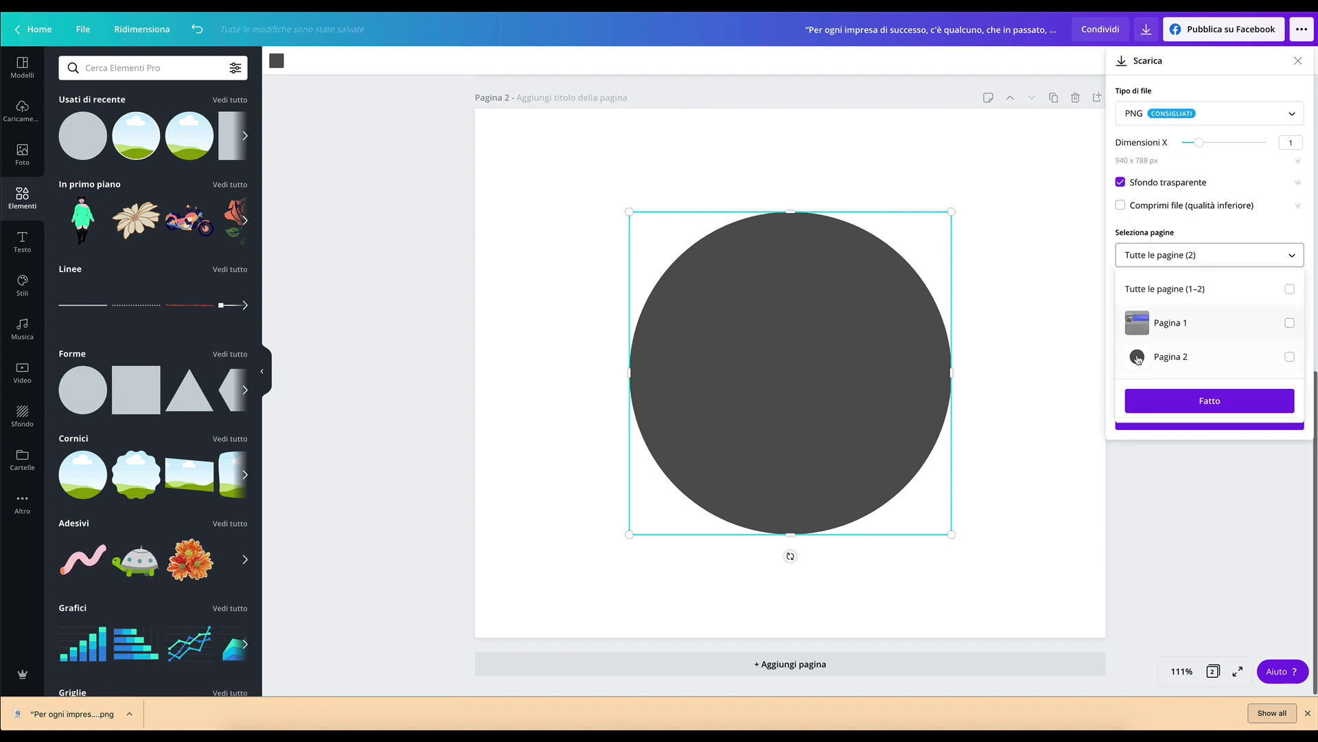
left_click(1289, 356)
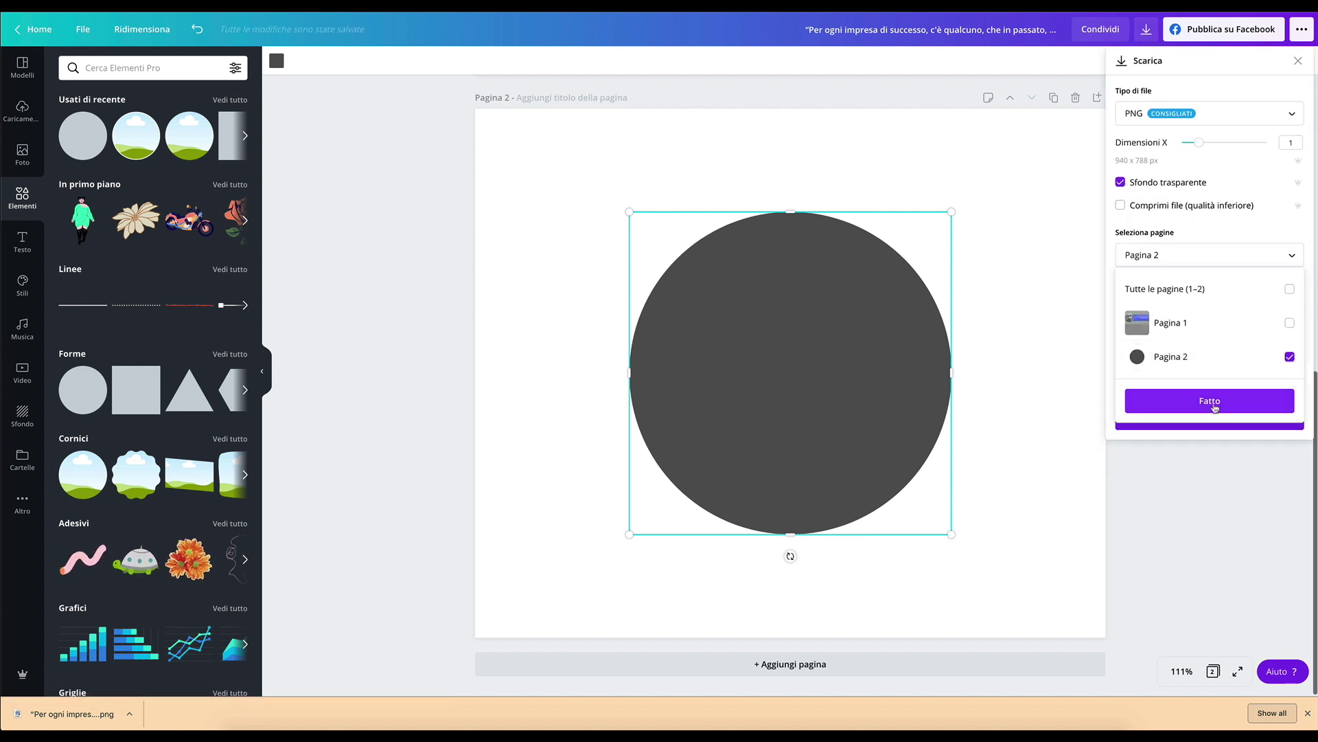
left_click(1154, 224)
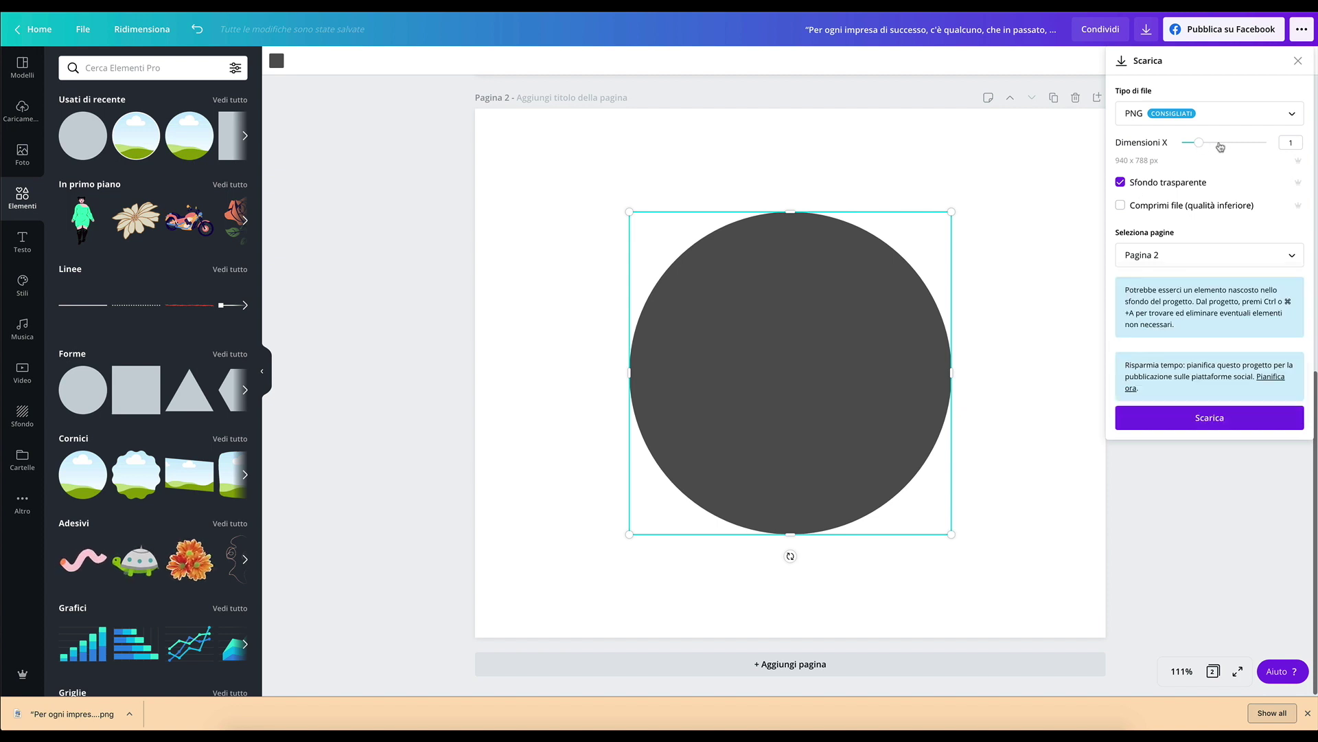
left_click(1210, 420)
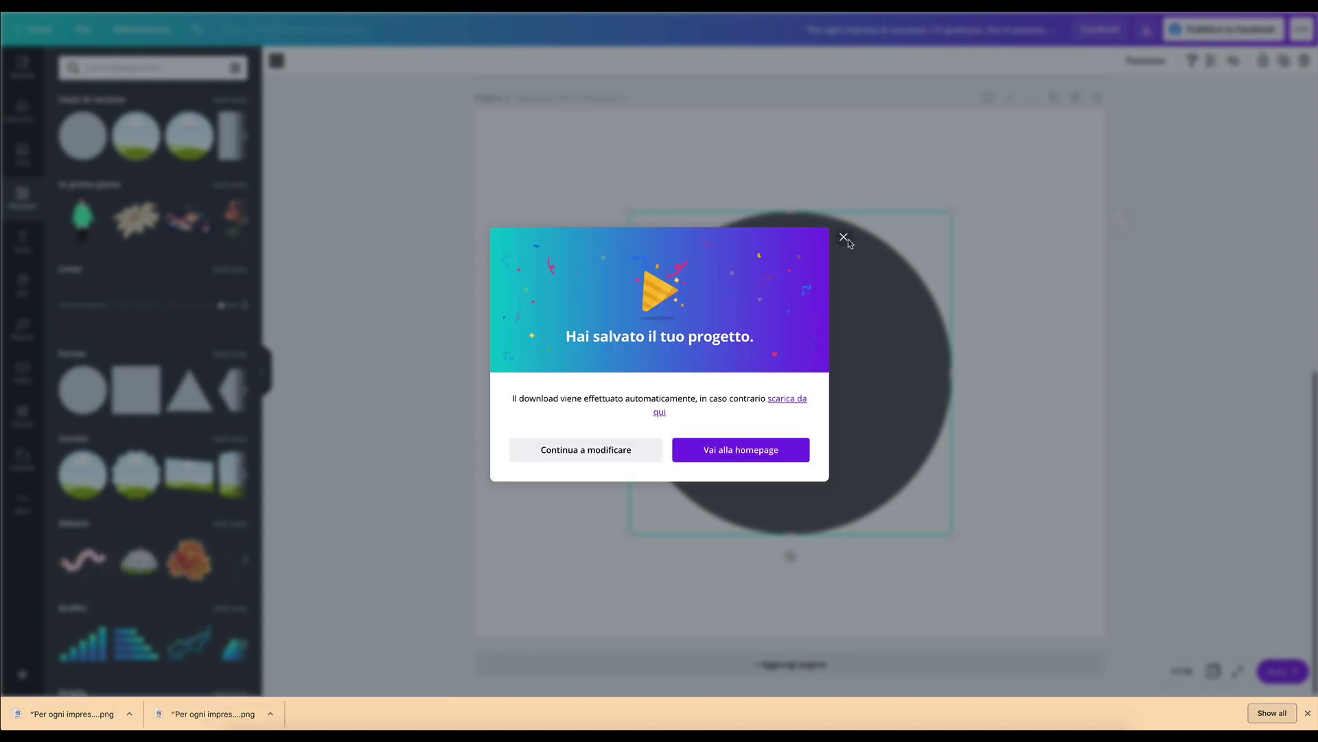
Delete page 2 and place the downloaded grey circle image on page 1.
left_click(844, 237)
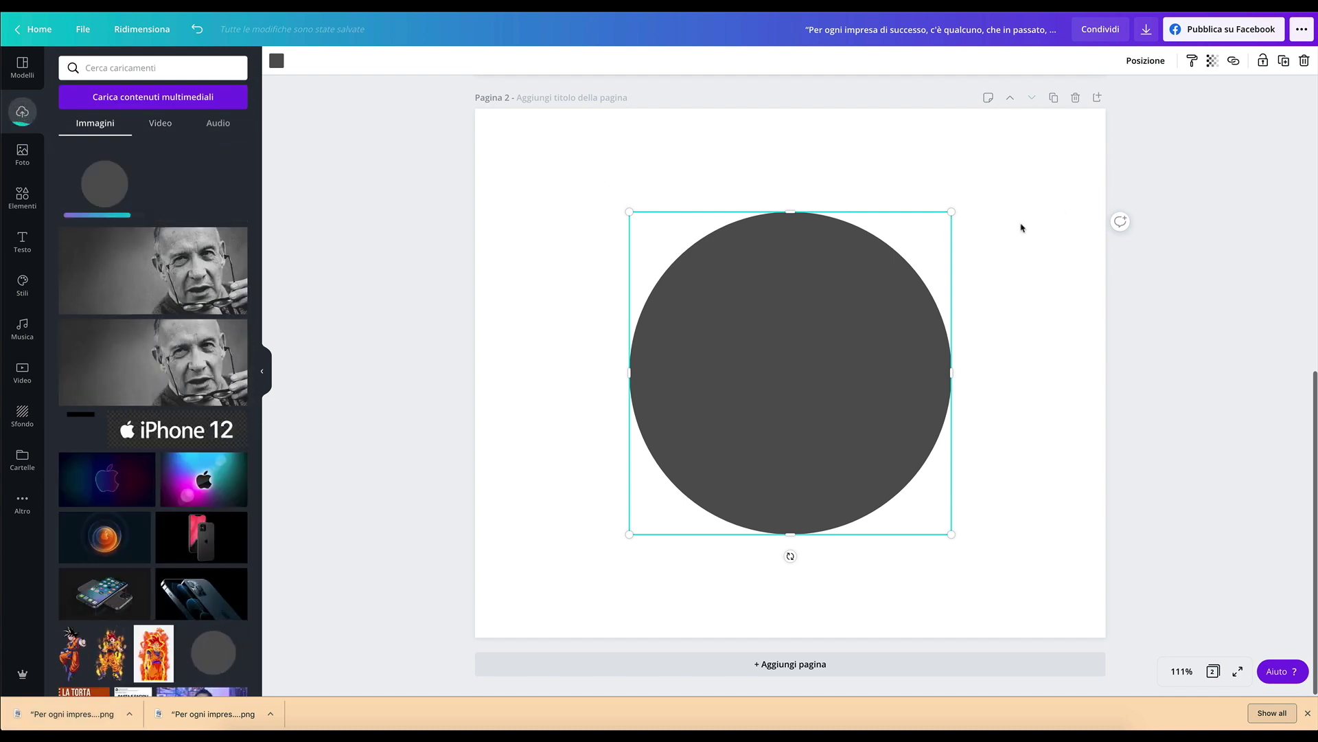
scroll(974, 235, "up", 5)
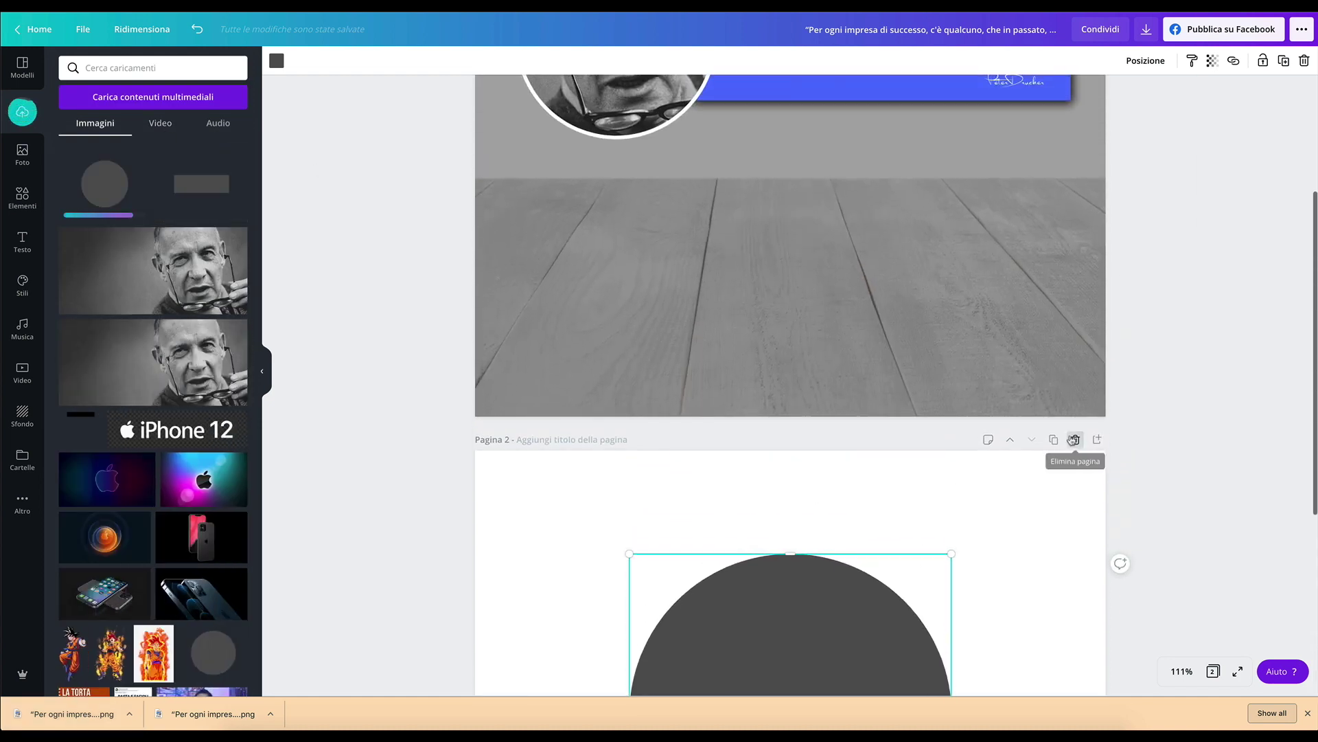
left_click(1075, 441)
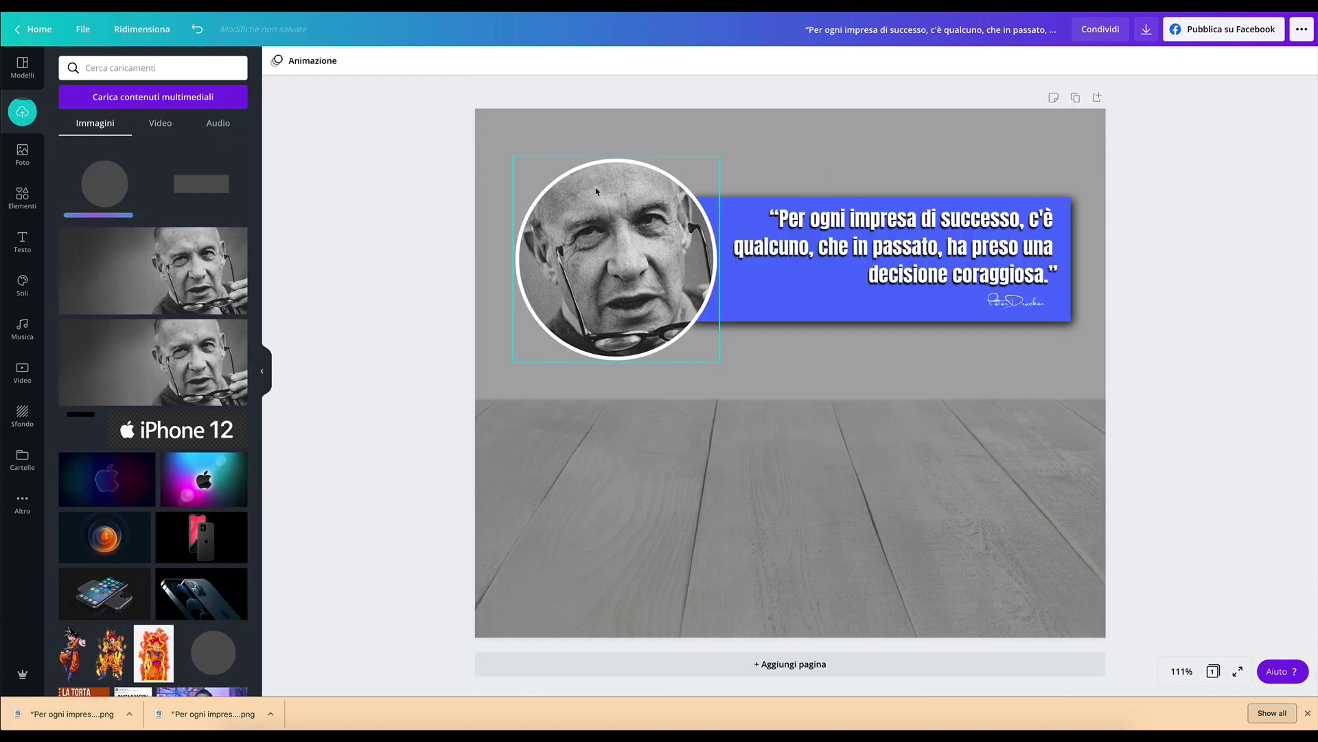
left_click(113, 185)
left_click_drag(694, 305, 577, 305)
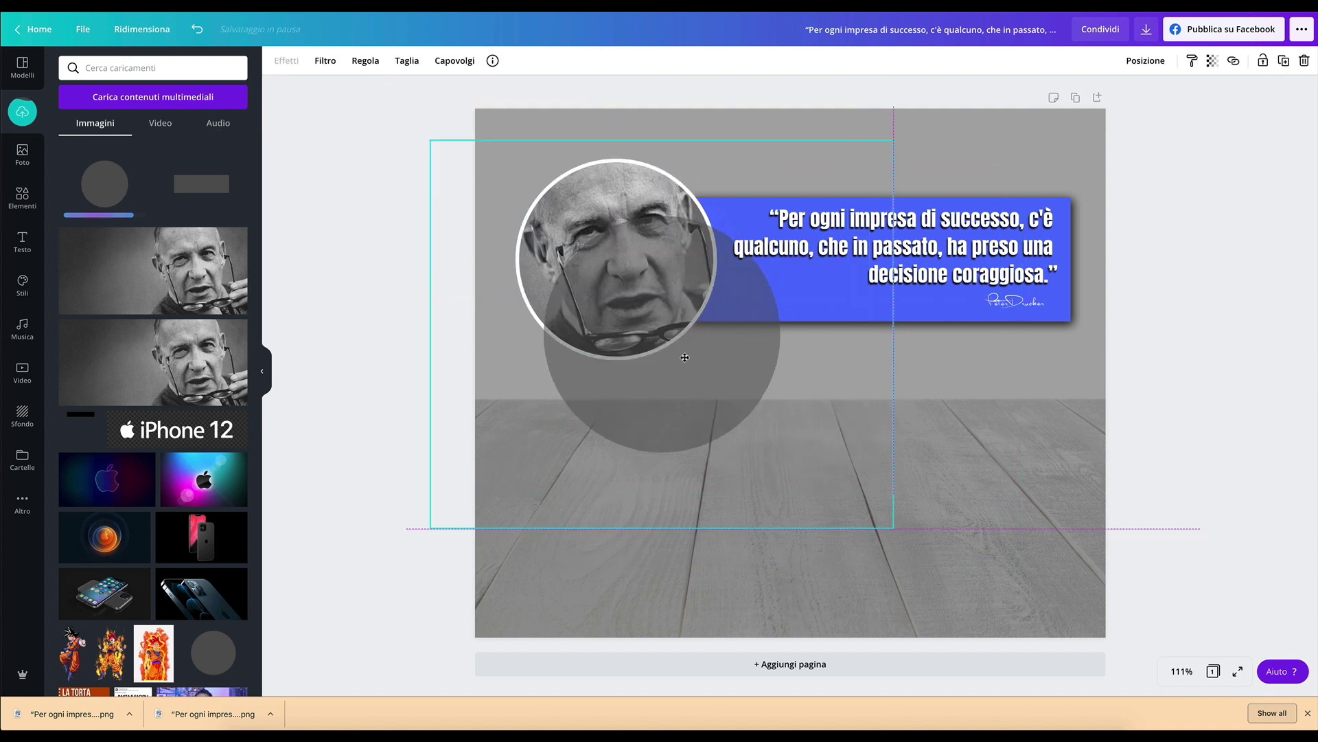
left_click_drag(695, 391, 796, 364)
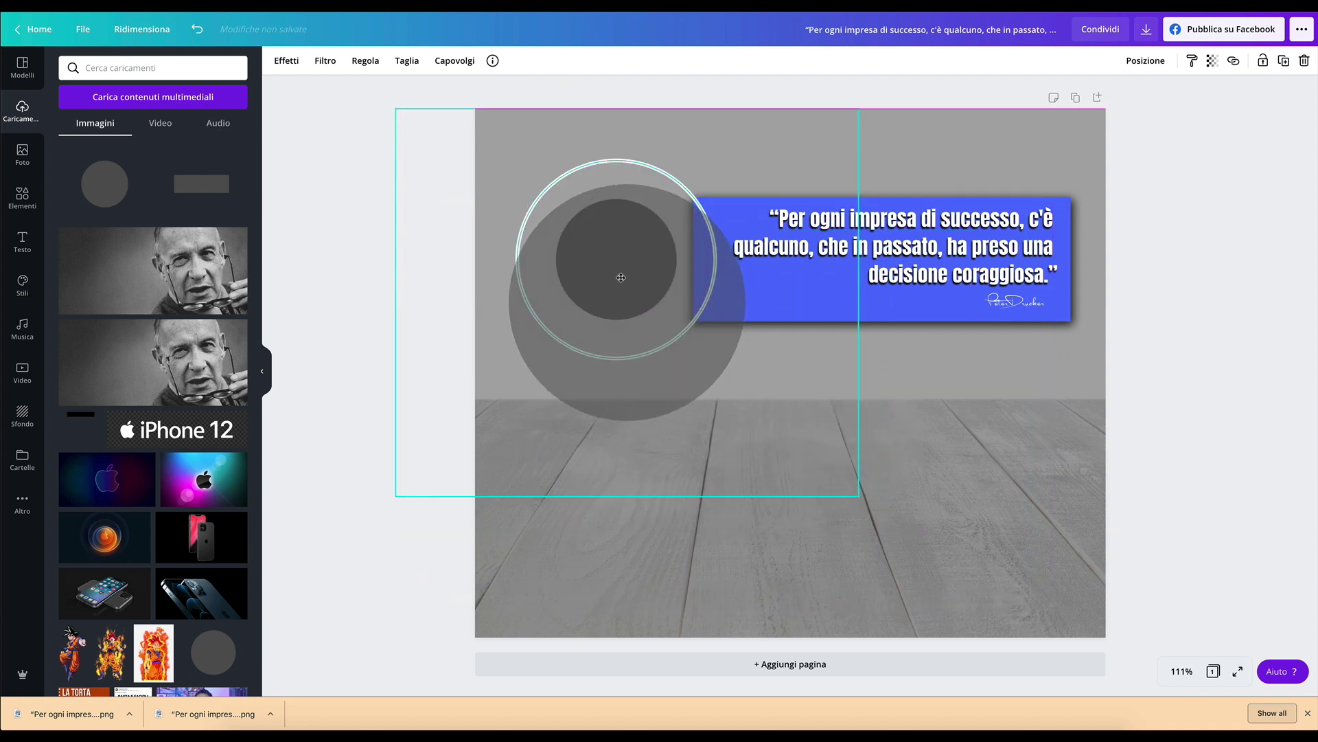
left_click_drag(796, 364, 804, 448)
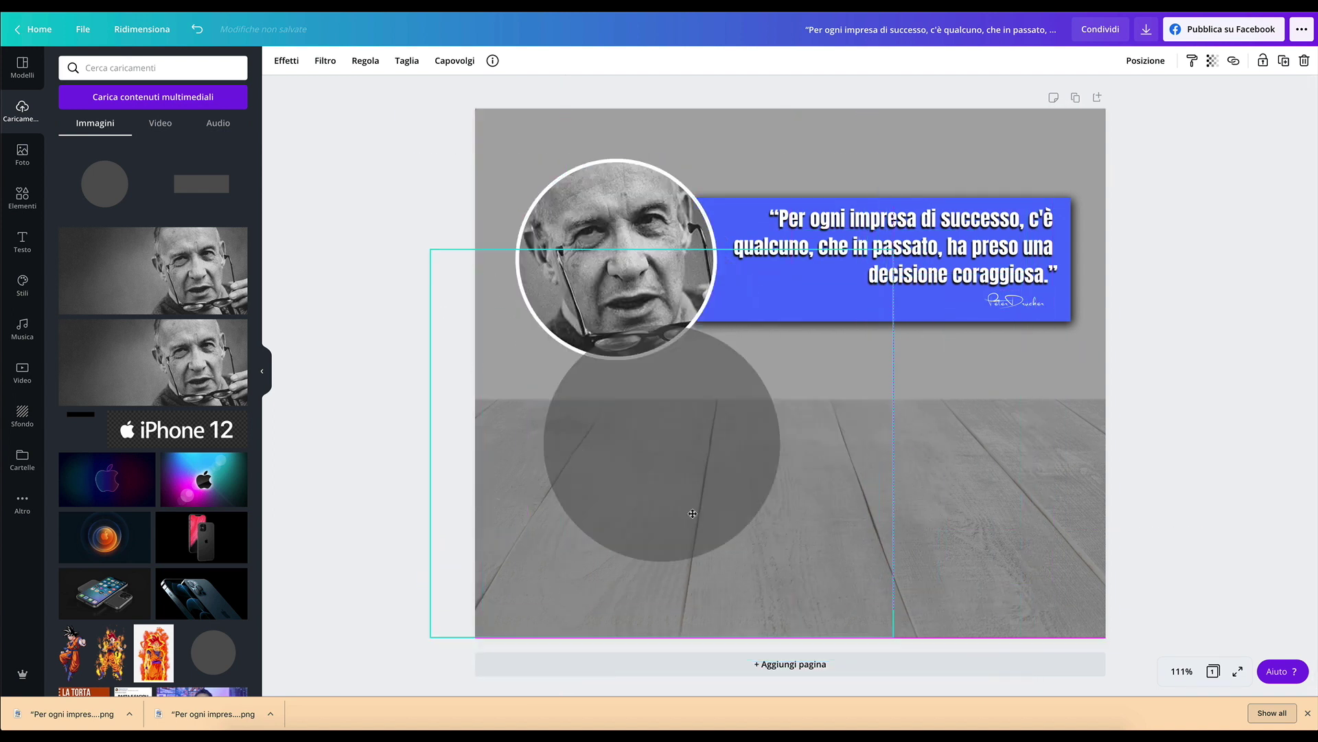
left_click_drag(635, 335, 539, 399)
Lock the portrait and fit the grey circle exactly over it.
left_click(622, 252)
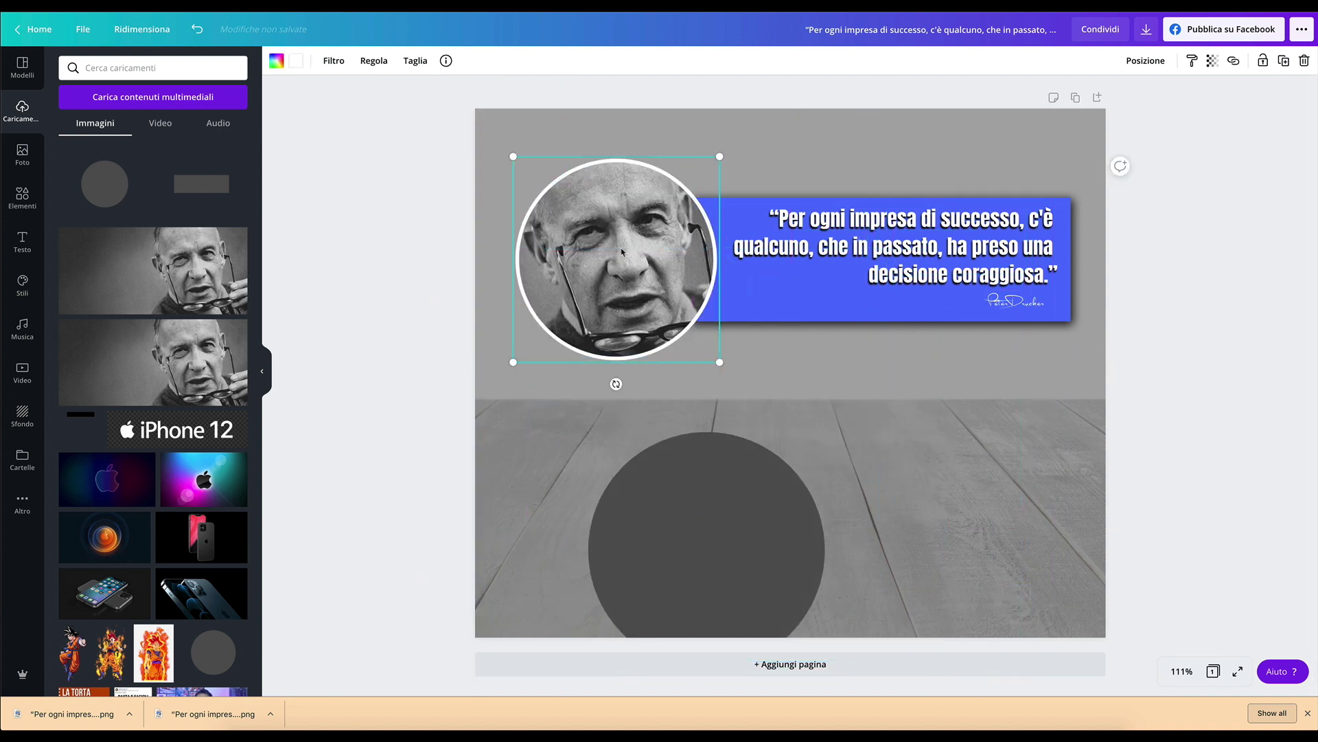
left_click(1263, 62)
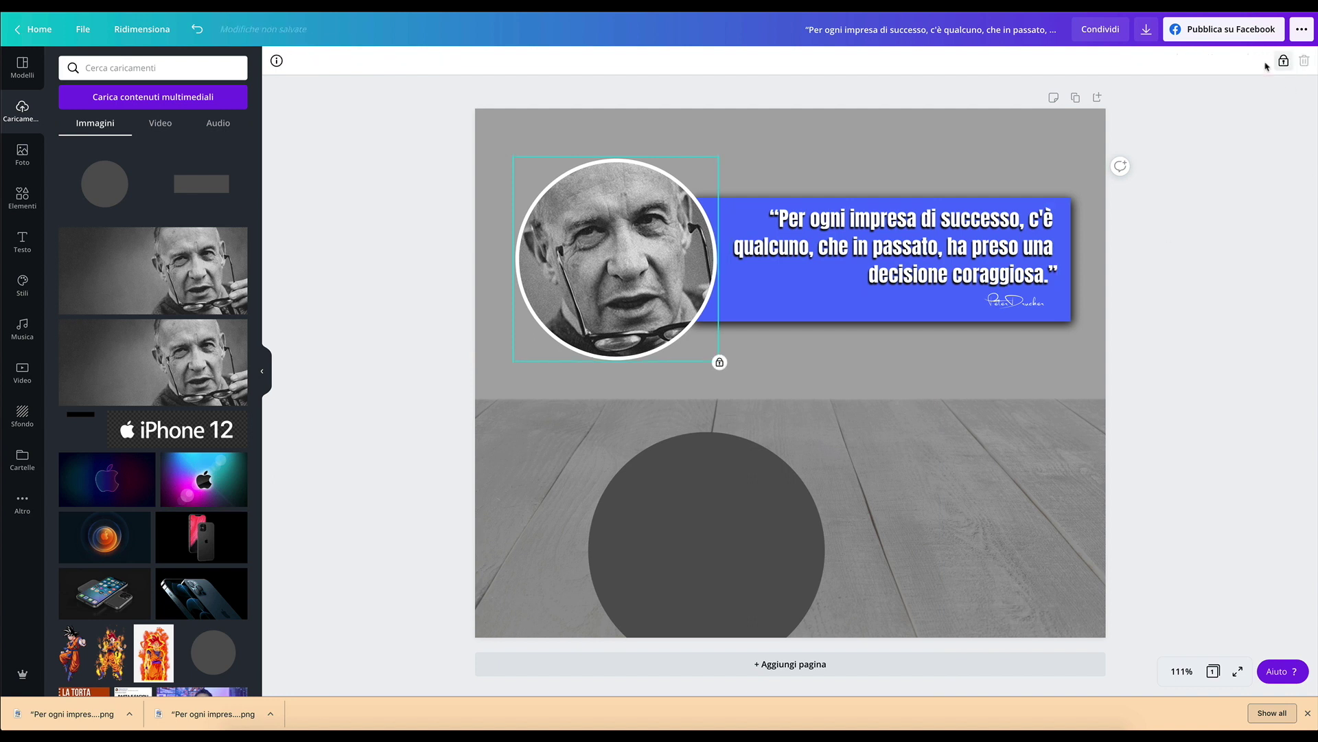
mouse_move(727, 541)
left_mouse_down()
mouse_move(608, 230)
mouse_move(642, 264)
left_mouse_up()
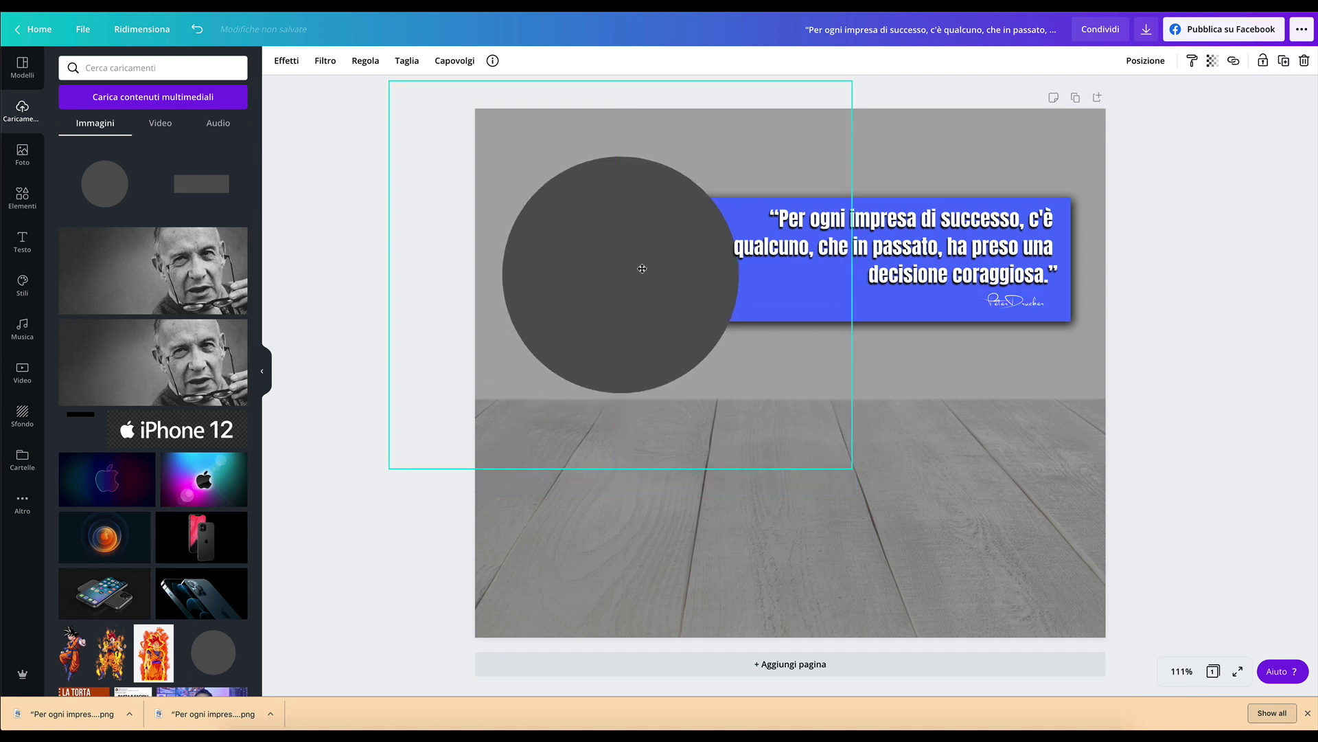
left_click_drag(836, 431, 817, 412)
mouse_move(632, 246)
left_mouse_down()
mouse_move(664, 265)
mouse_move(588, 222)
left_mouse_up()
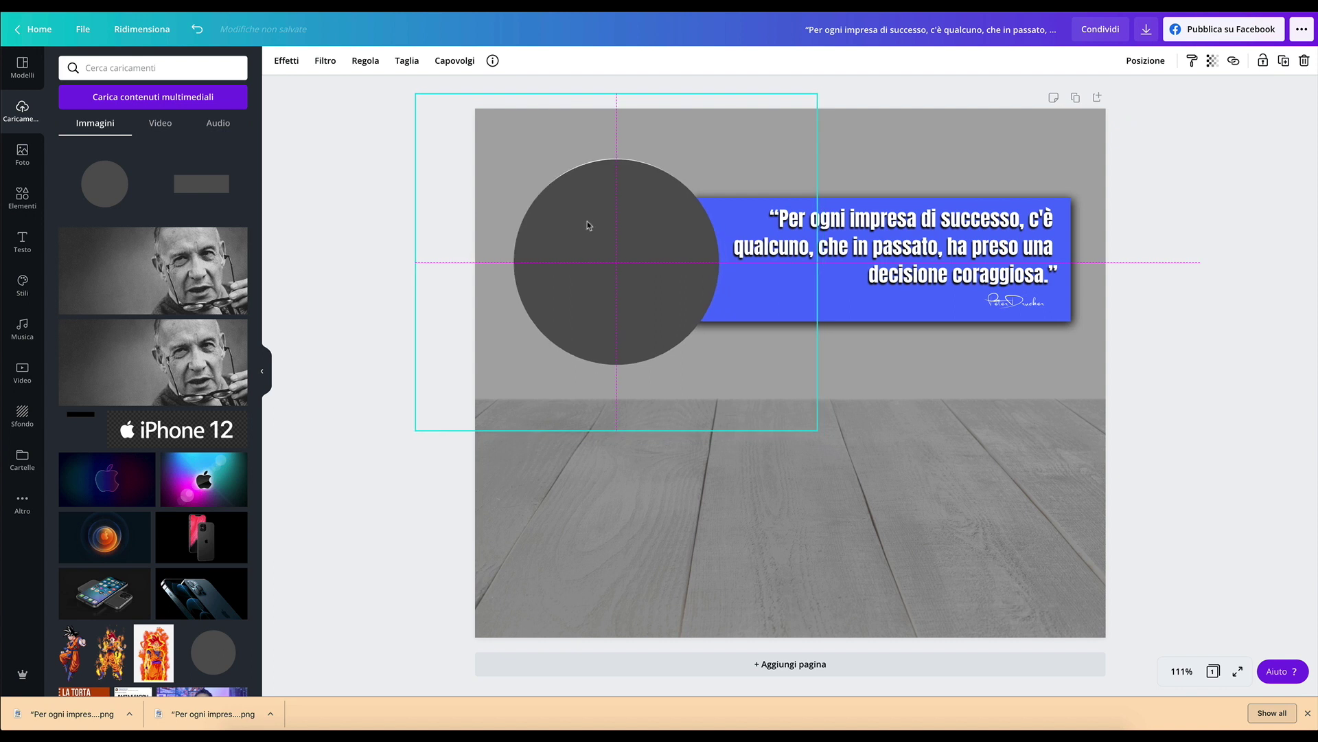
Send the grey circle back behind the portrait.
left_click(1140, 60)
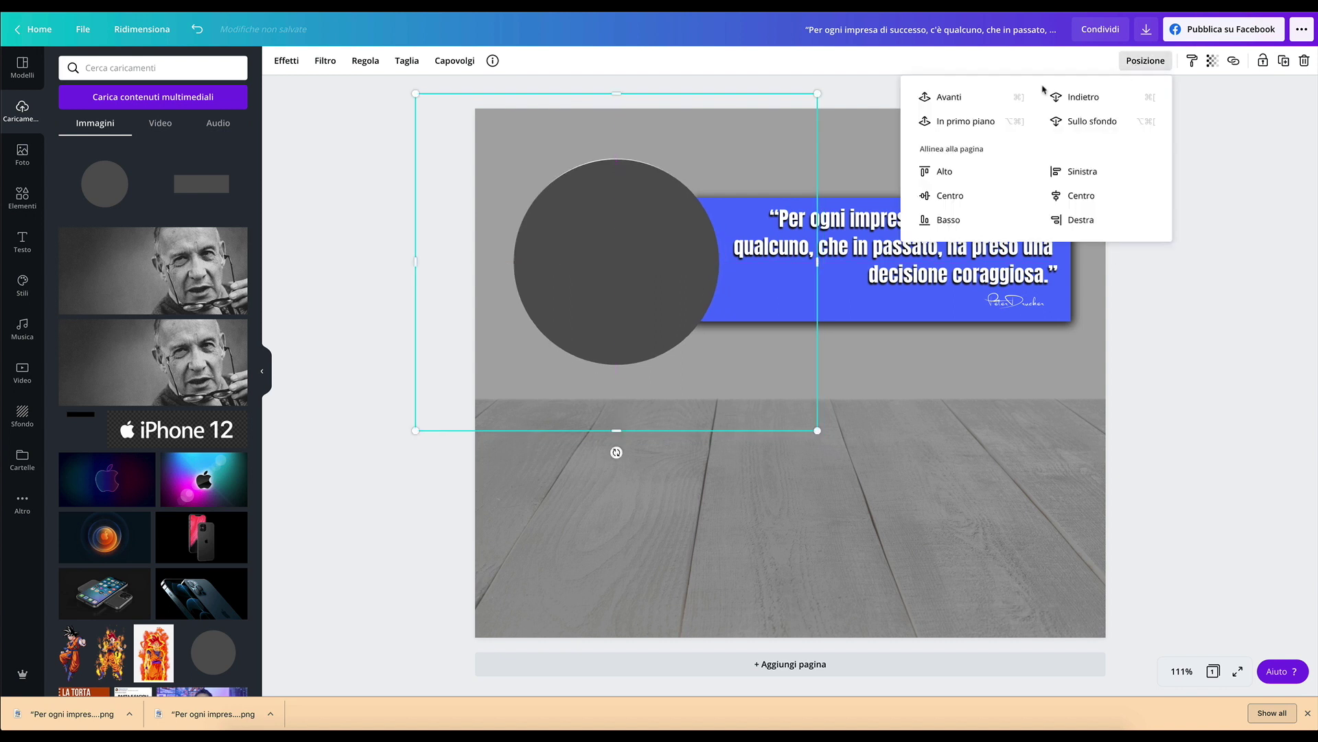
left_click(1087, 102)
left_click(1078, 102)
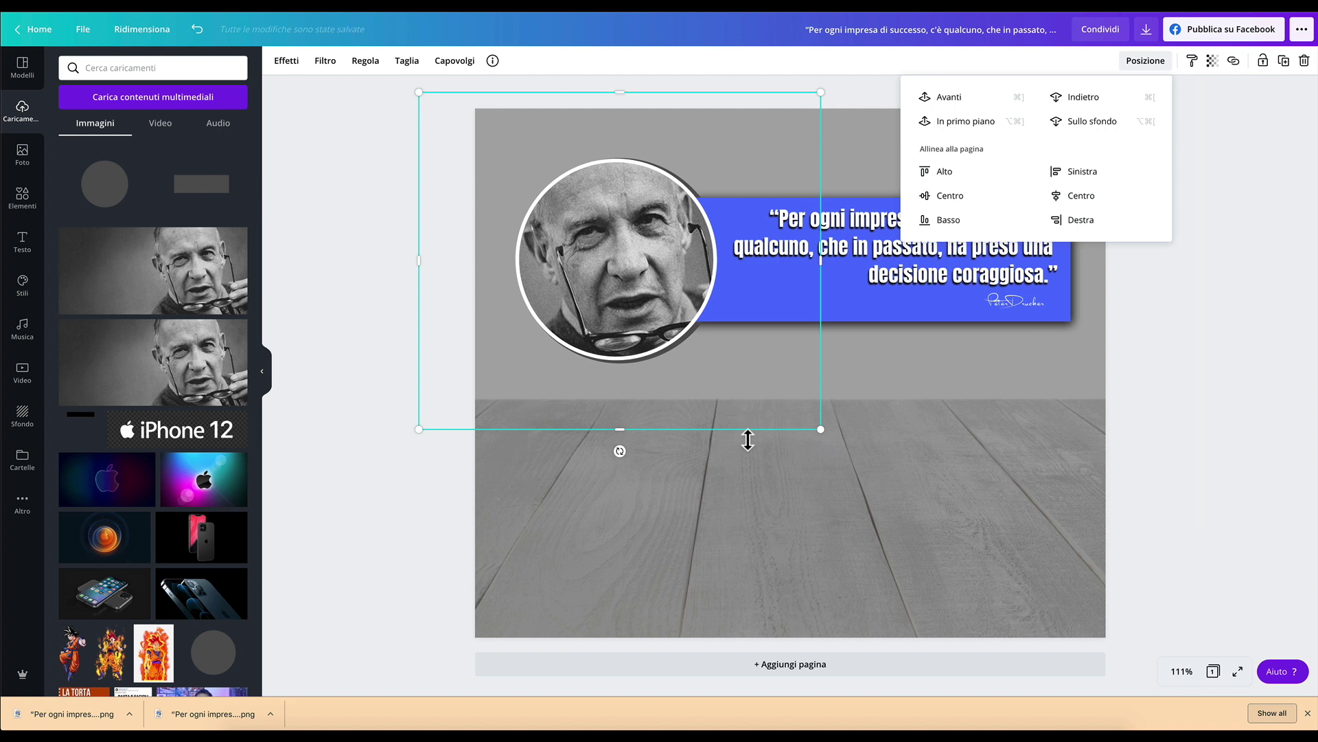
Blur the grey circle to 18 and set its contrast to 82.
left_click(366, 60)
left_click_drag(166, 186, 176, 189)
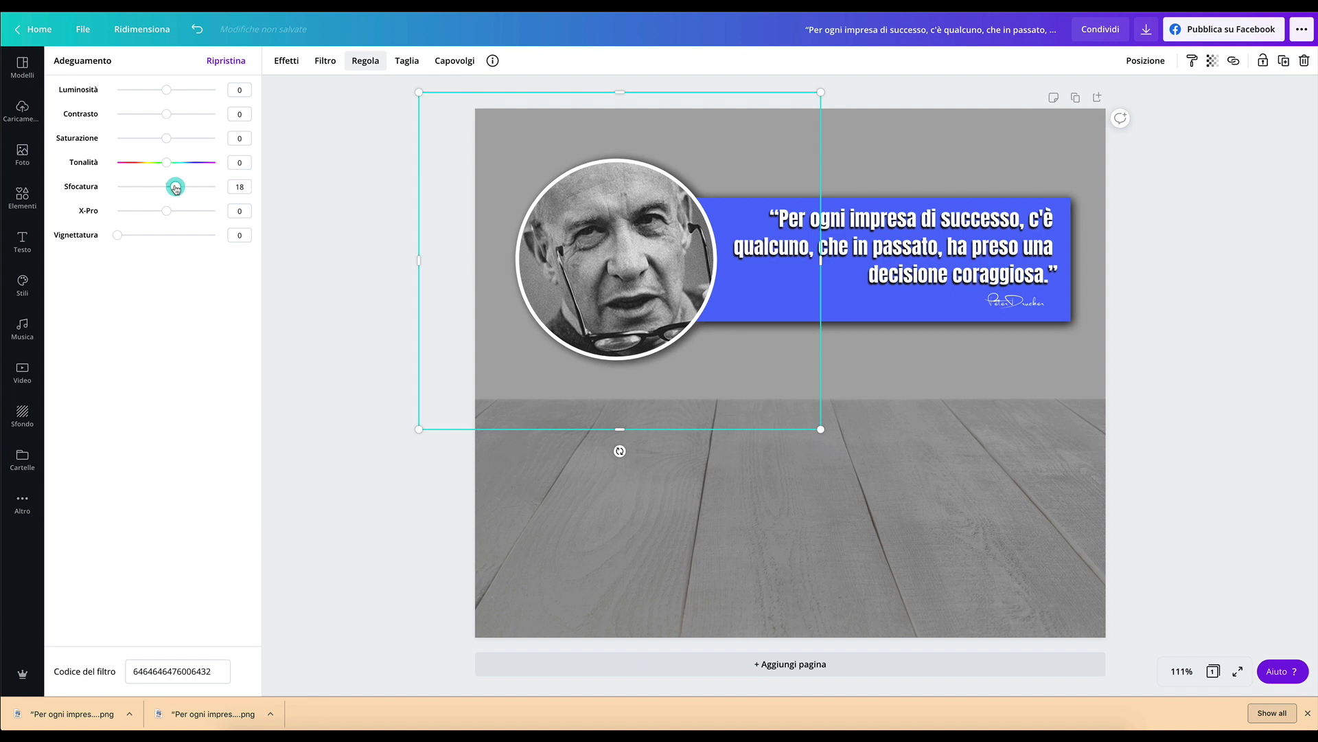
left_click_drag(170, 117, 206, 114)
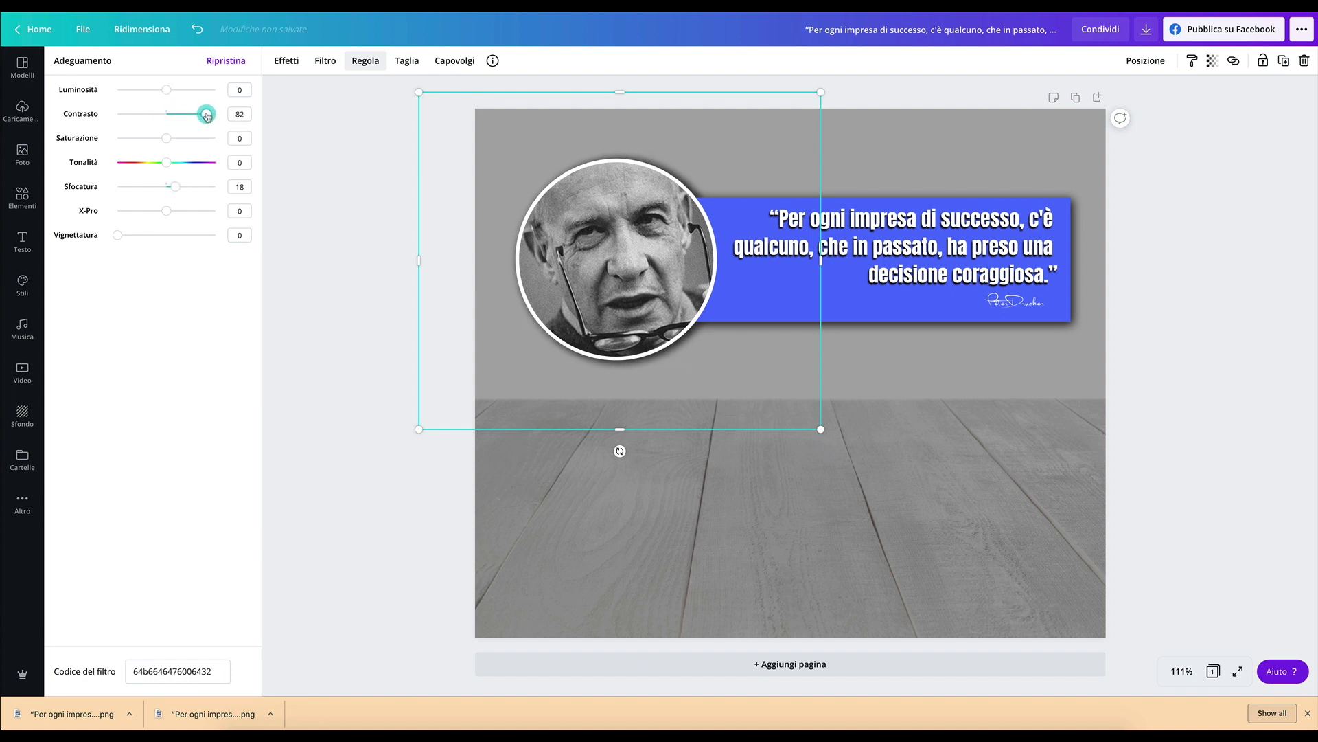
key("Escape")
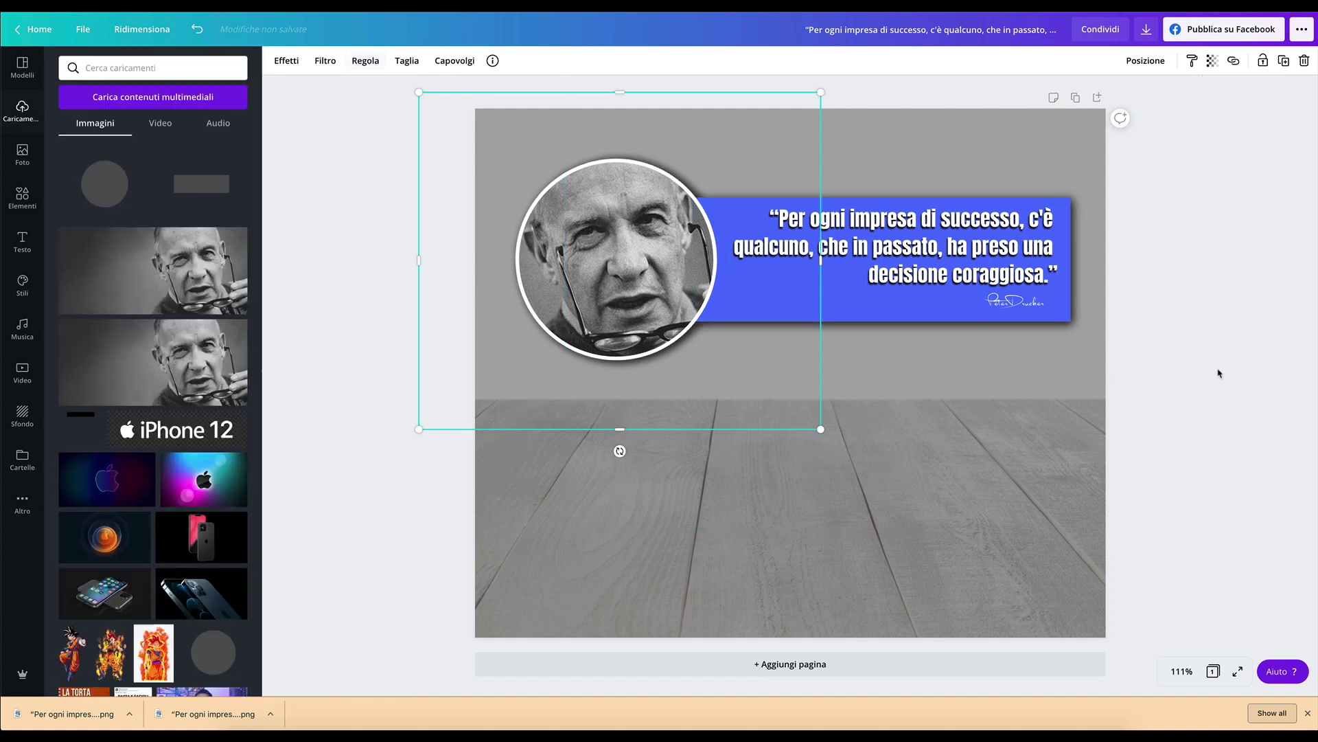
left_click(1218, 373)
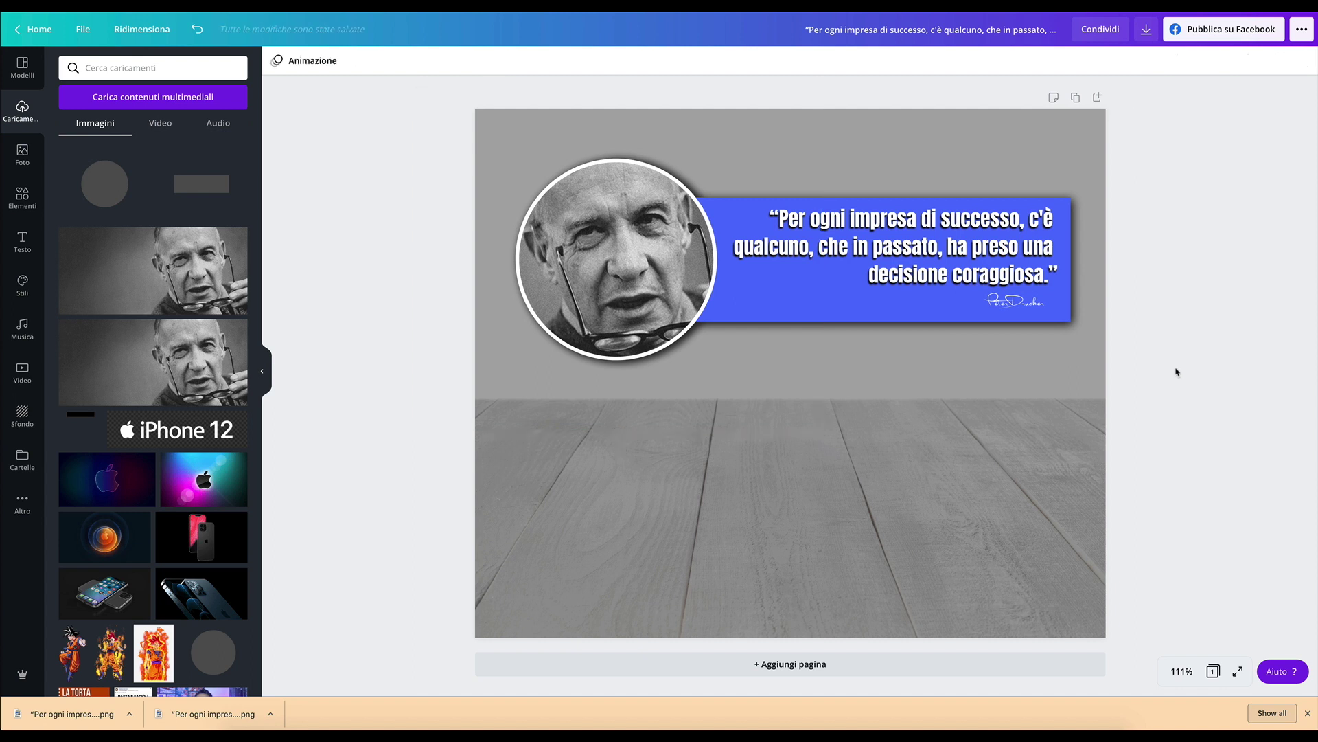
Unlock the portrait and colour its circular border the banner's blue.
left_click(655, 168)
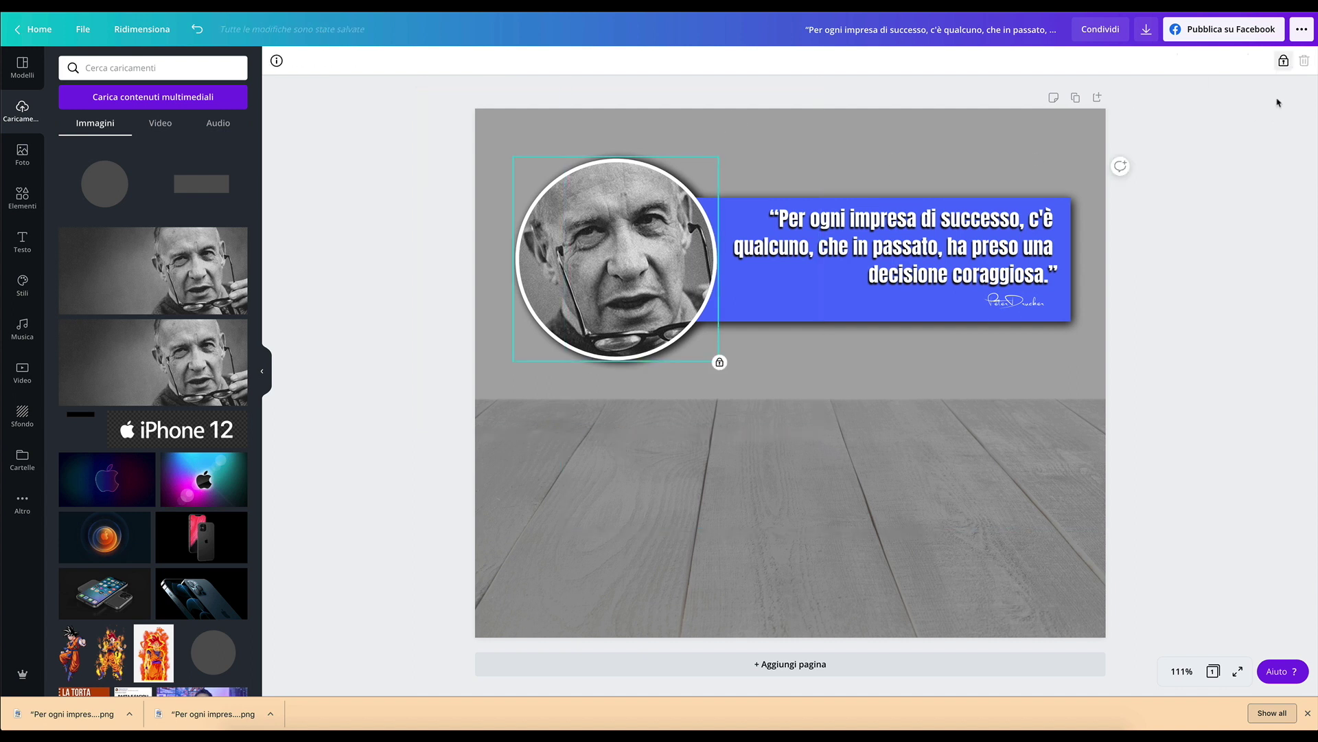
left_click(1283, 61)
left_click(298, 65)
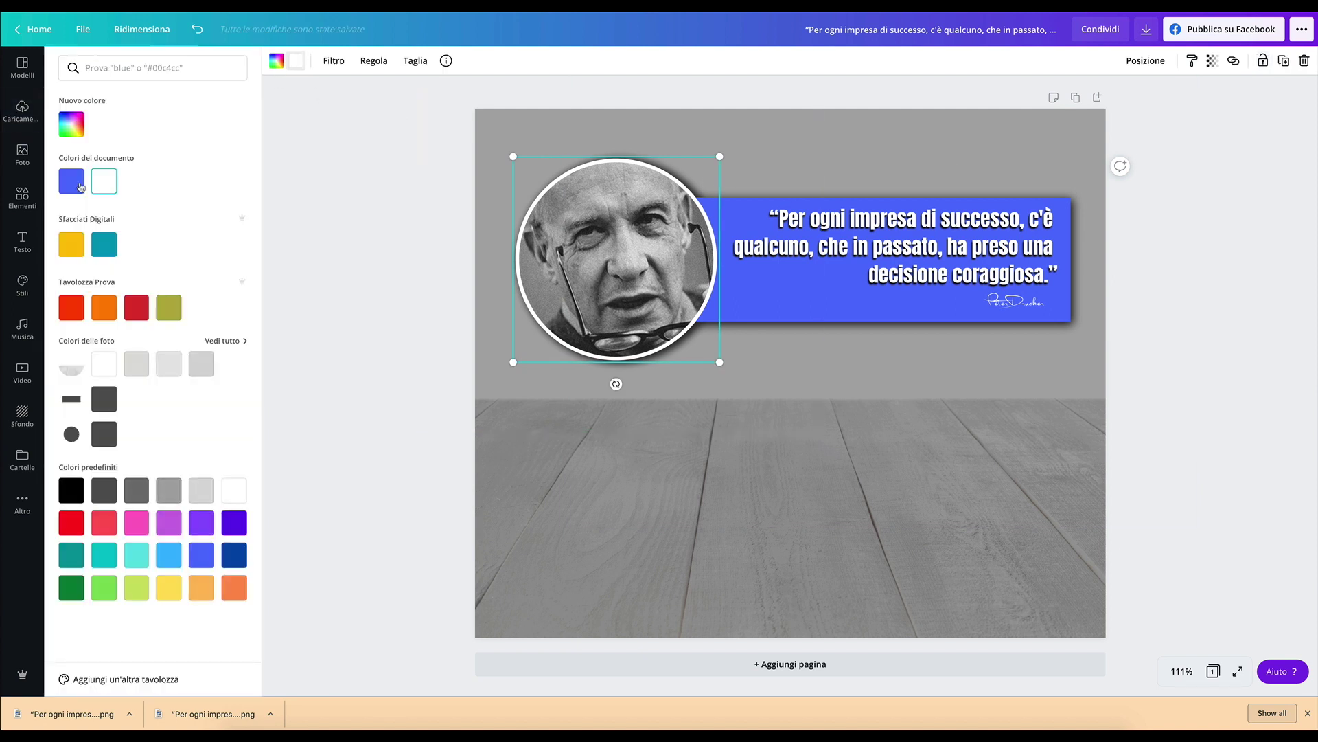
left_click(77, 184)
left_click(1248, 364)
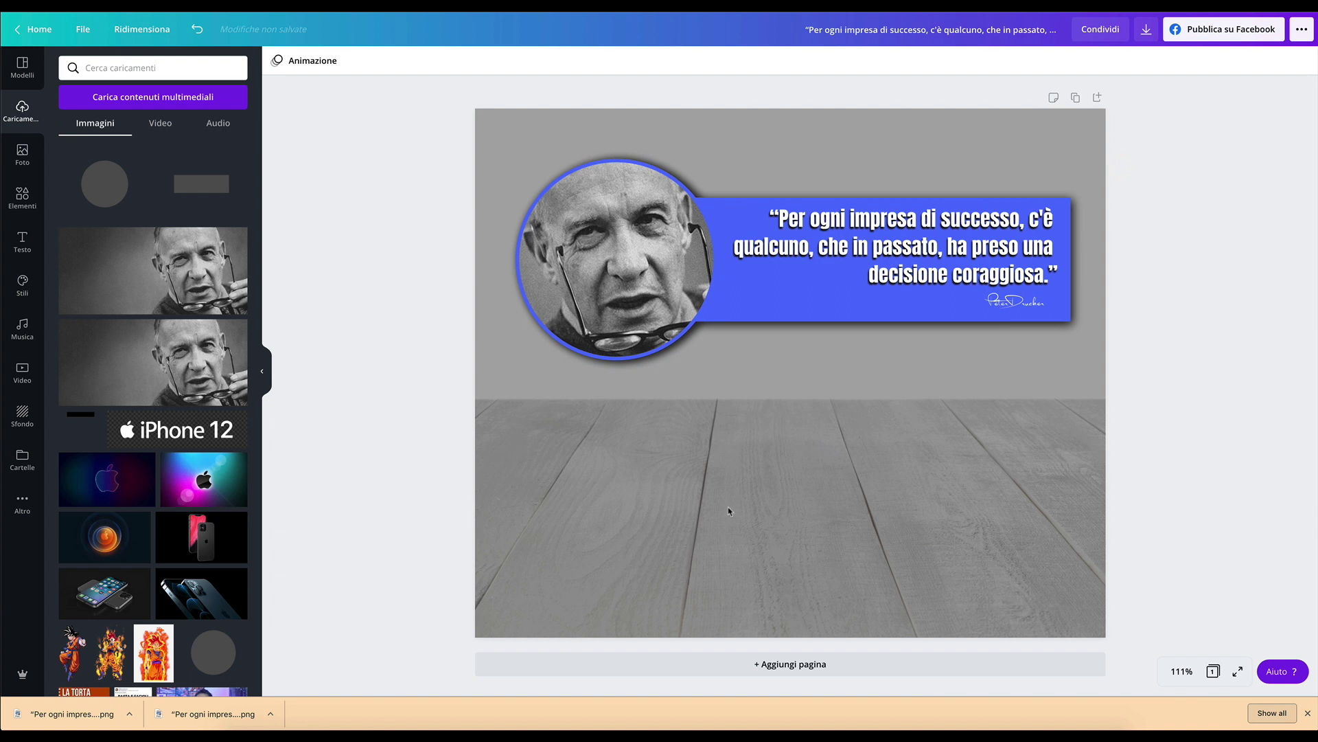
Delete the wooden-floor background and make 'impresa di successo' and 'decisione coraggiosa' yellow.
left_click(845, 381)
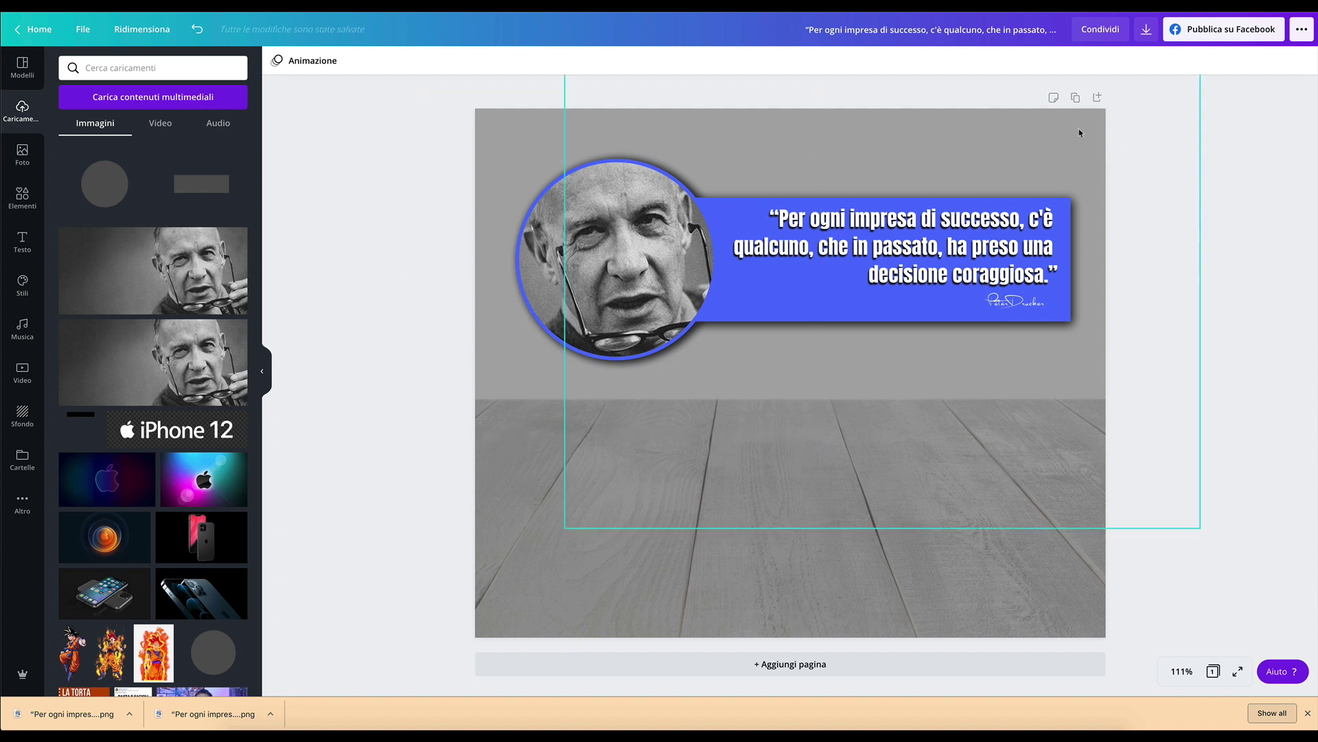
key("Delete")
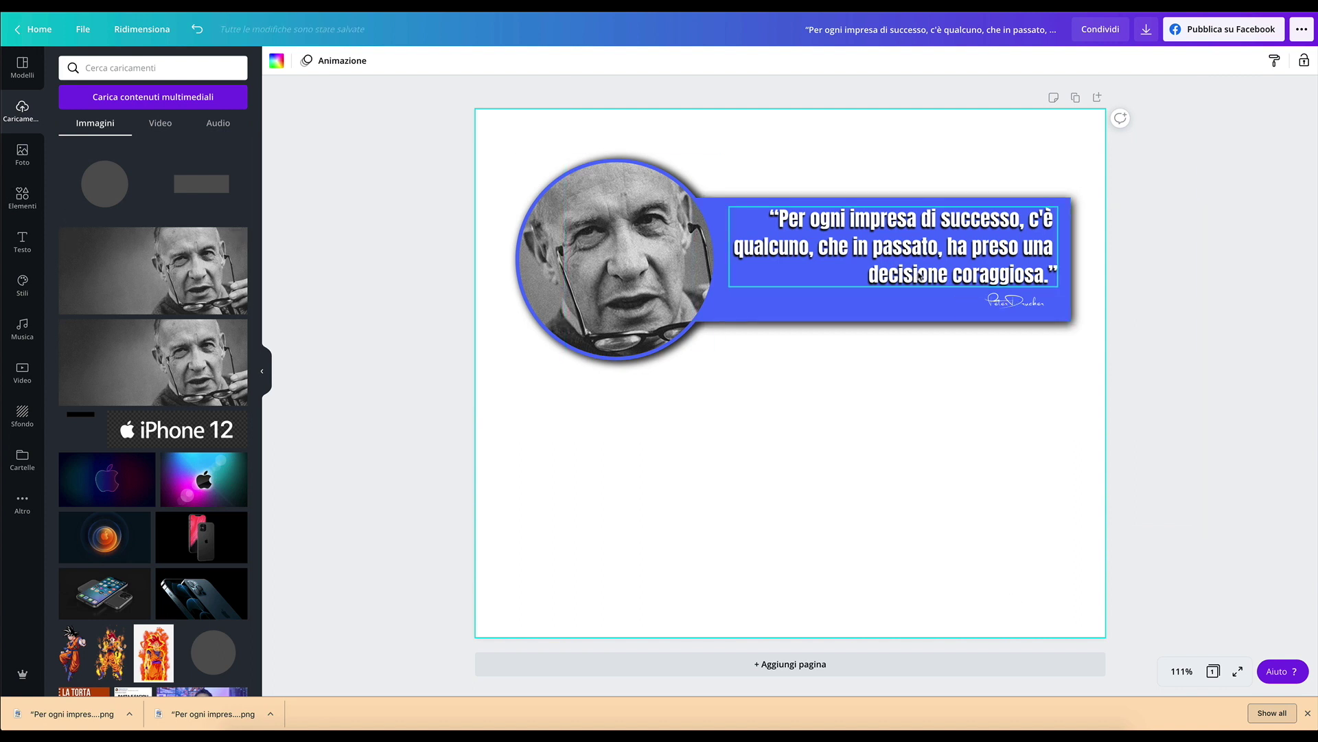
left_click(977, 274)
left_click_drag(846, 219, 1007, 216)
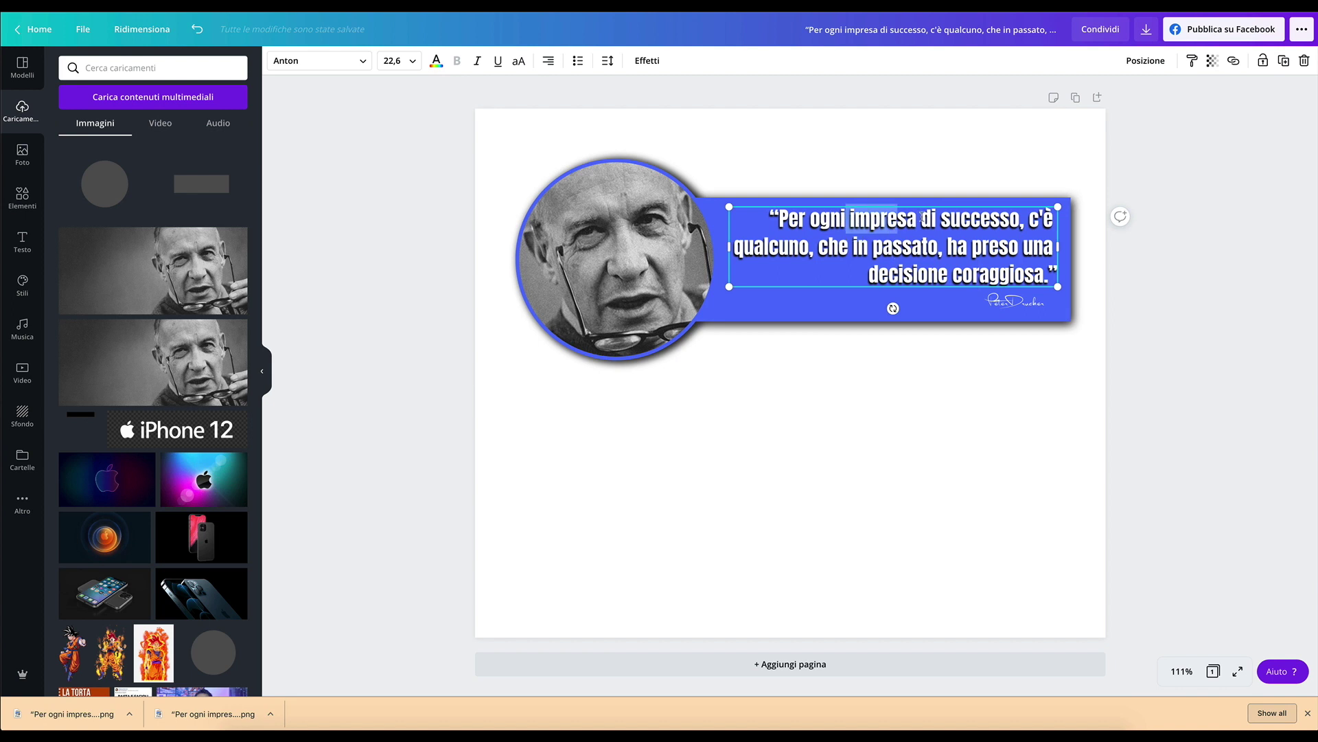
left_click(436, 60)
left_click(71, 244)
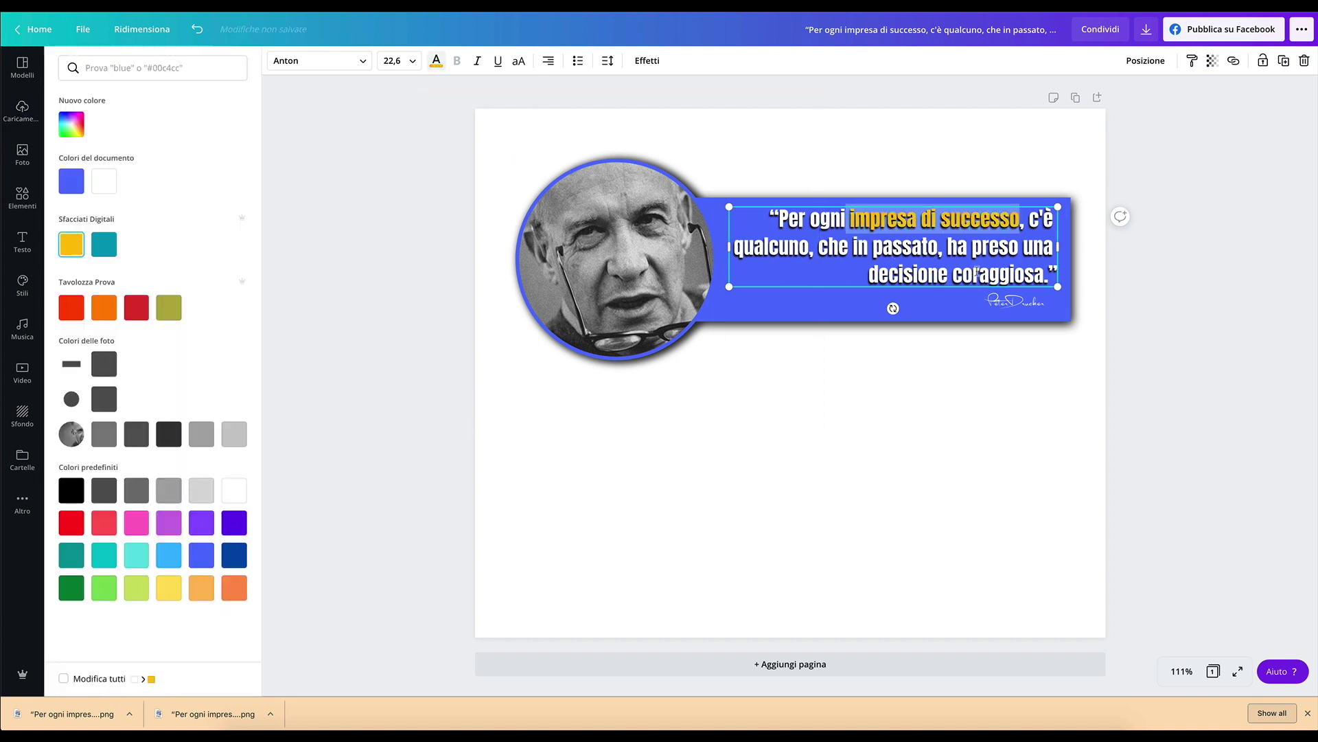
left_click_drag(1044, 278, 867, 275)
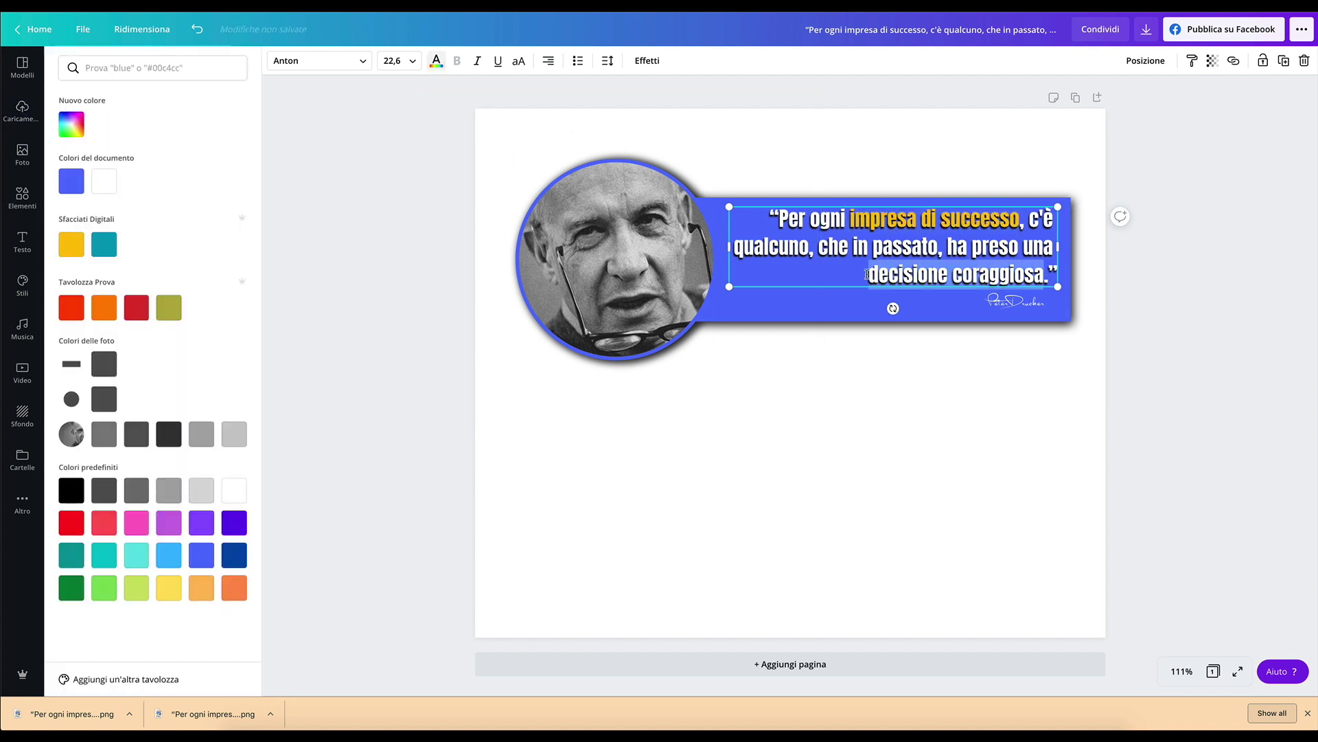
left_click(71, 244)
left_click(1262, 330)
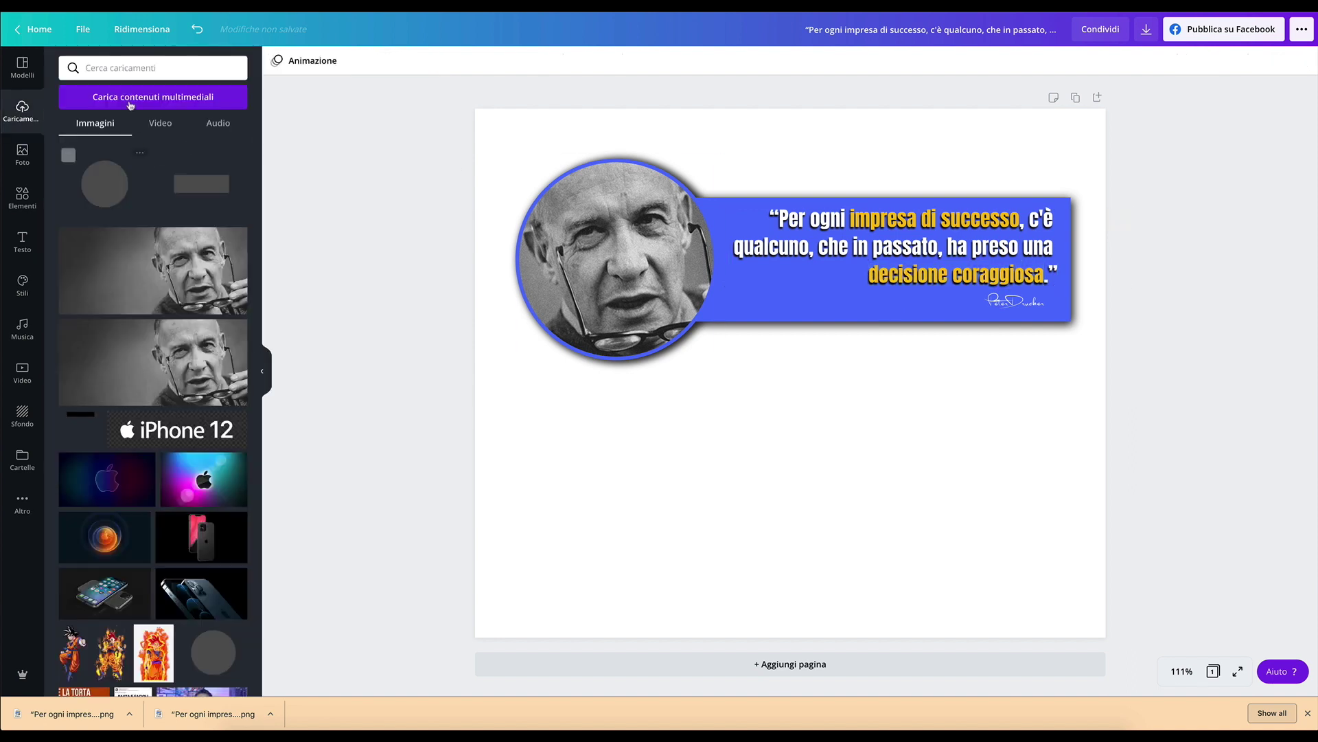
Search stock photos for 'impresa' and set a hands photo as the page background.
left_click(20, 158)
left_click(124, 69)
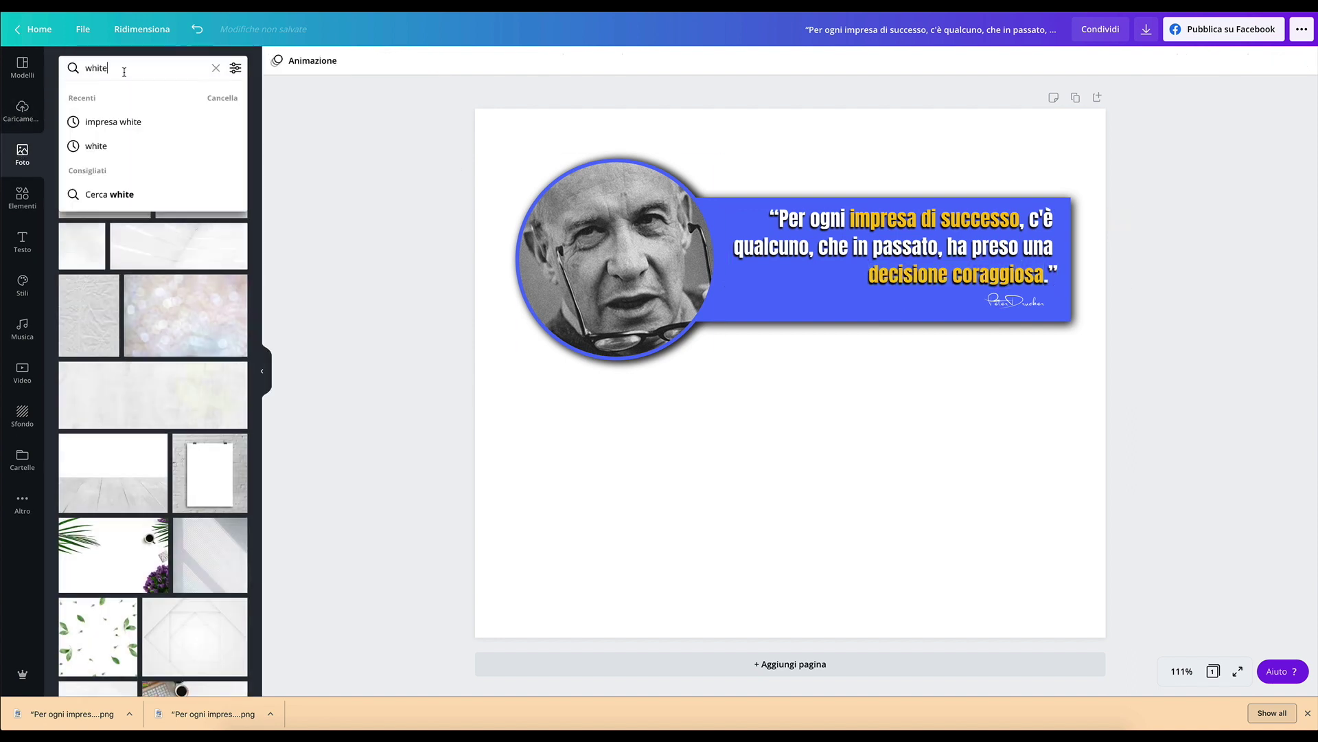
type("impresa")
key("Return")
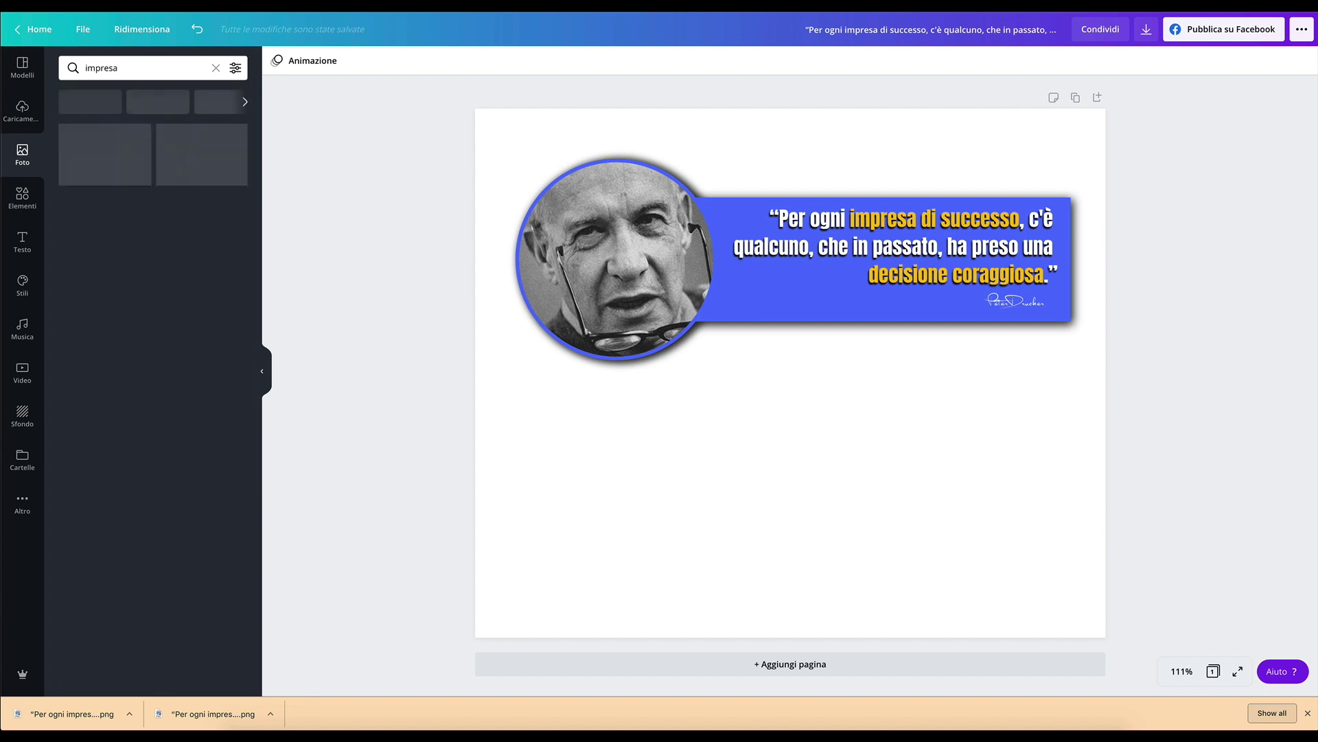
scroll(171, 334, "down", 5)
mouse_move(200, 309)
left_mouse_down()
mouse_move(512, 400)
mouse_move(528, 431)
left_mouse_up()
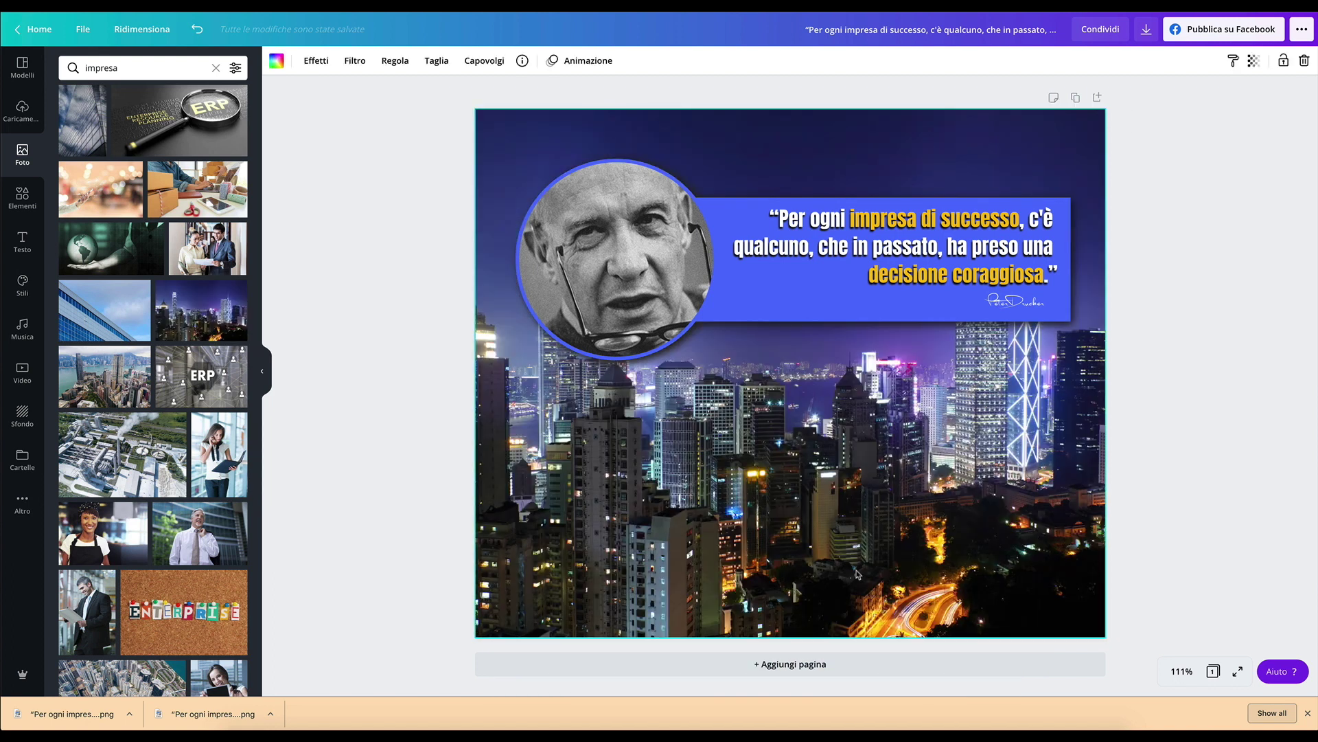
scroll(161, 475, "down", 3)
scroll(160, 476, "down", 3)
scroll(161, 476, "down", 2)
scroll(160, 476, "down", 3)
scroll(161, 476, "down", 3)
scroll(161, 476, "down", 2)
left_click_drag(109, 539, 488, 513)
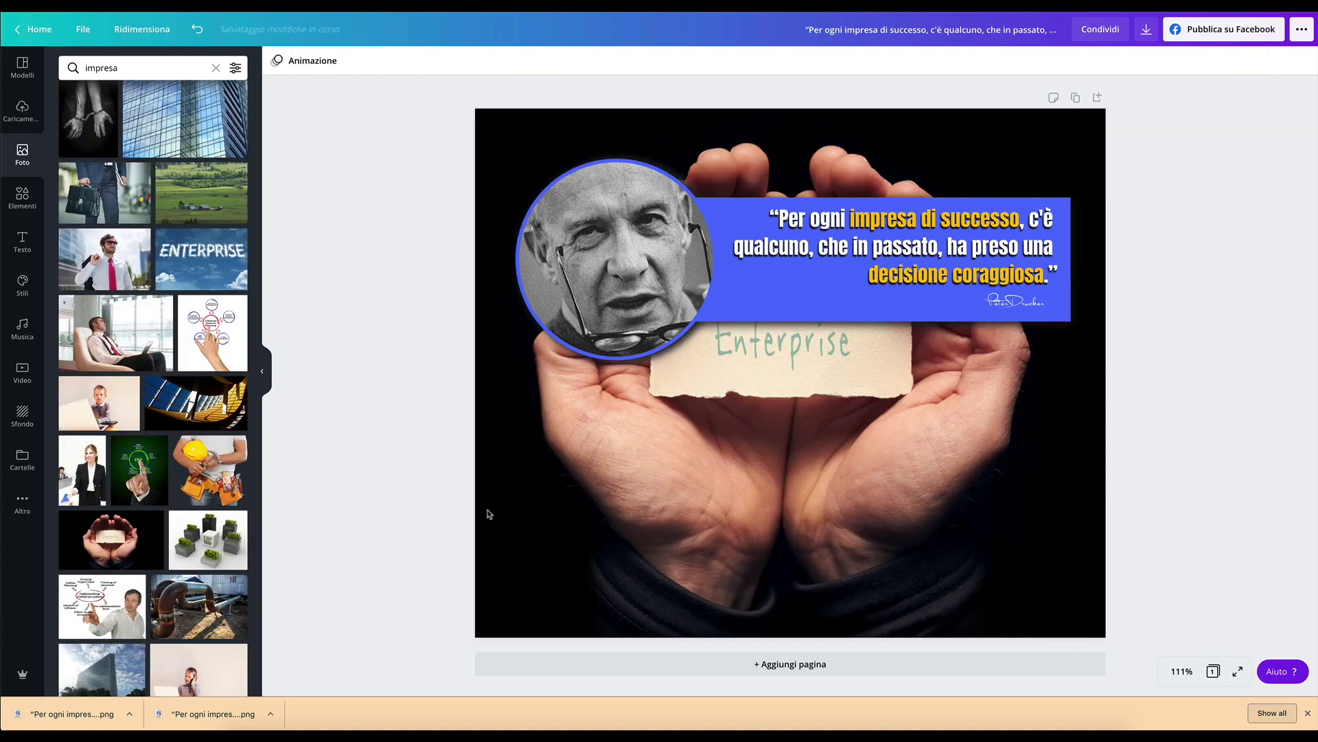
double_click(710, 544)
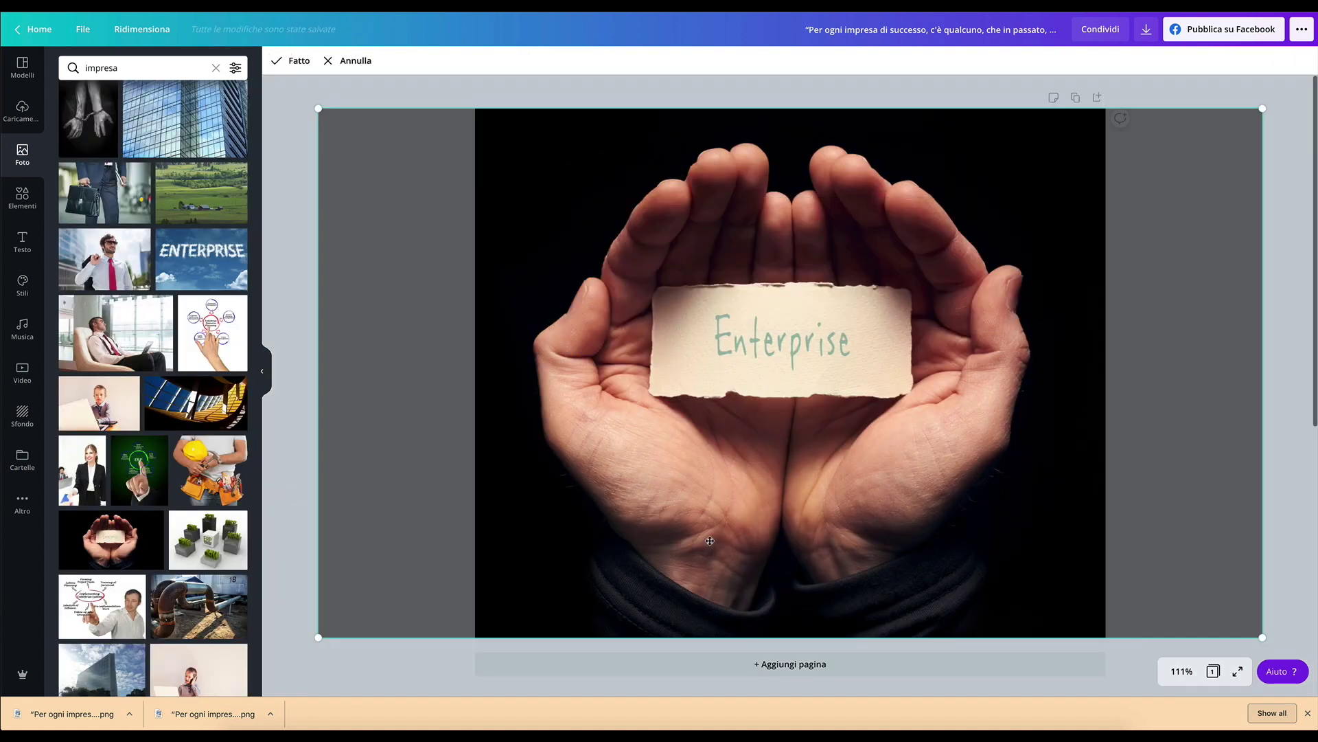
left_click(270, 493)
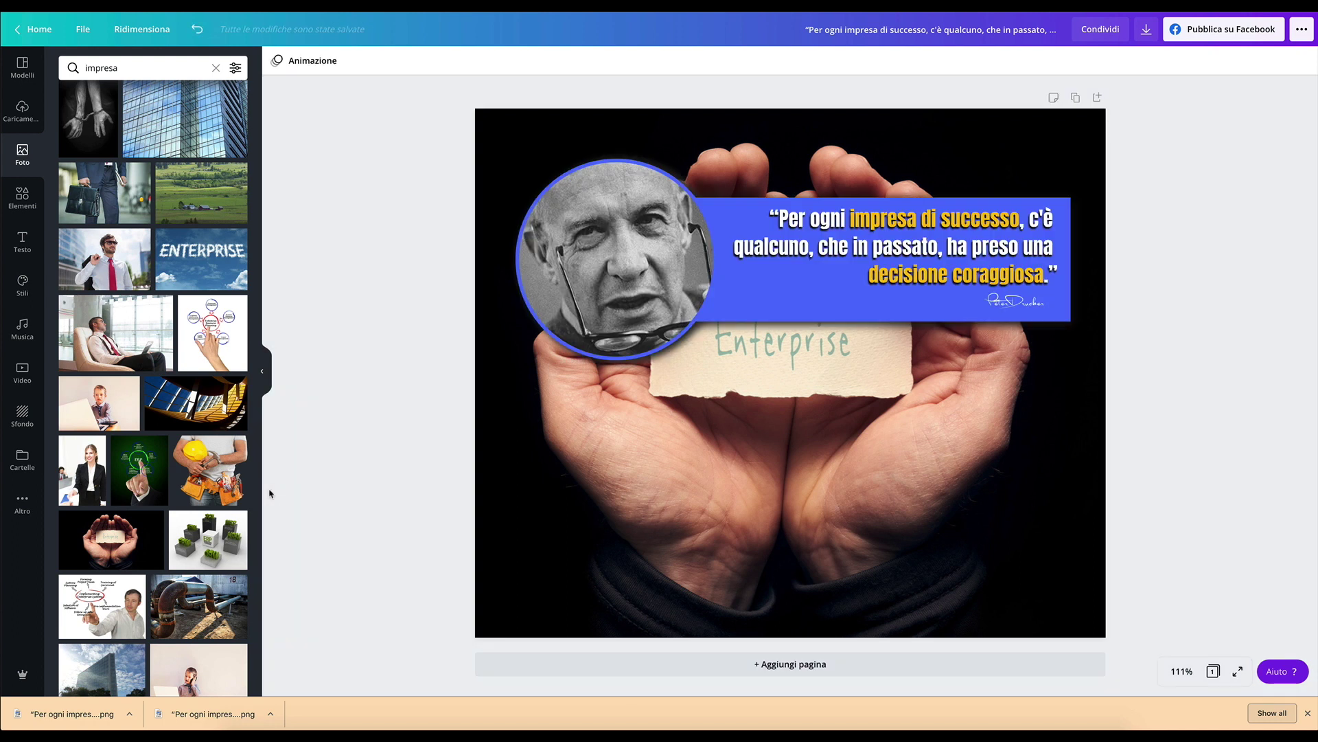
Replace the background with the boy-on-phone photo and move the portrait and banner higher.
scroll(158, 480, "down", 2)
left_click_drag(99, 305, 645, 594)
double_click(541, 547)
left_click(1163, 442)
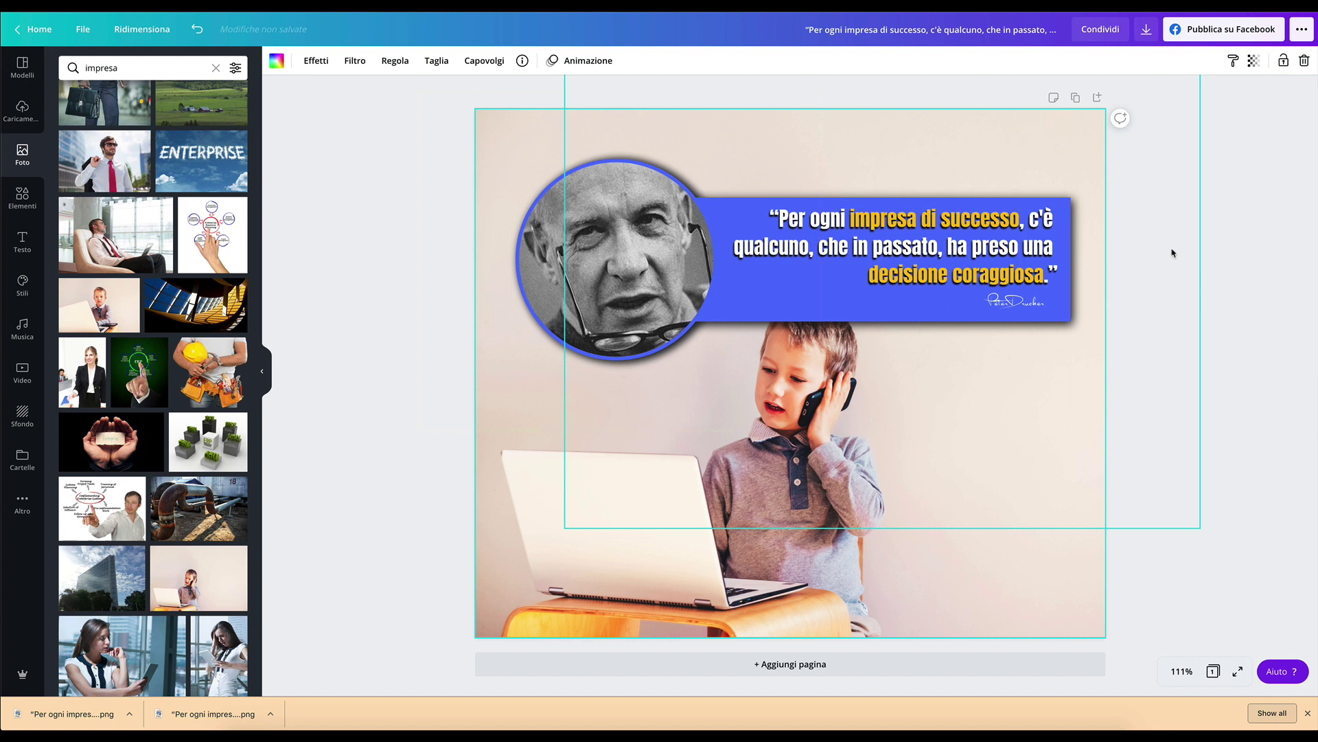
left_click_drag(600, 318, 594, 280)
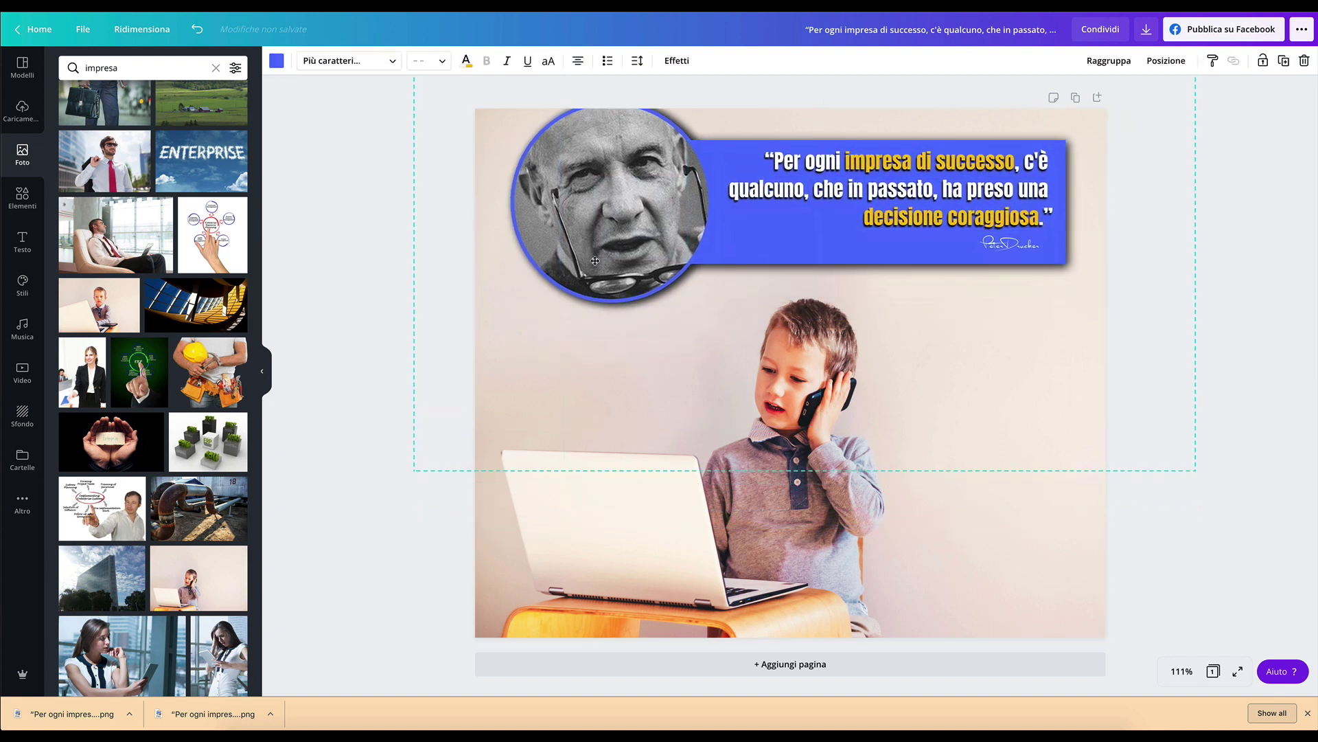
left_click(1212, 584)
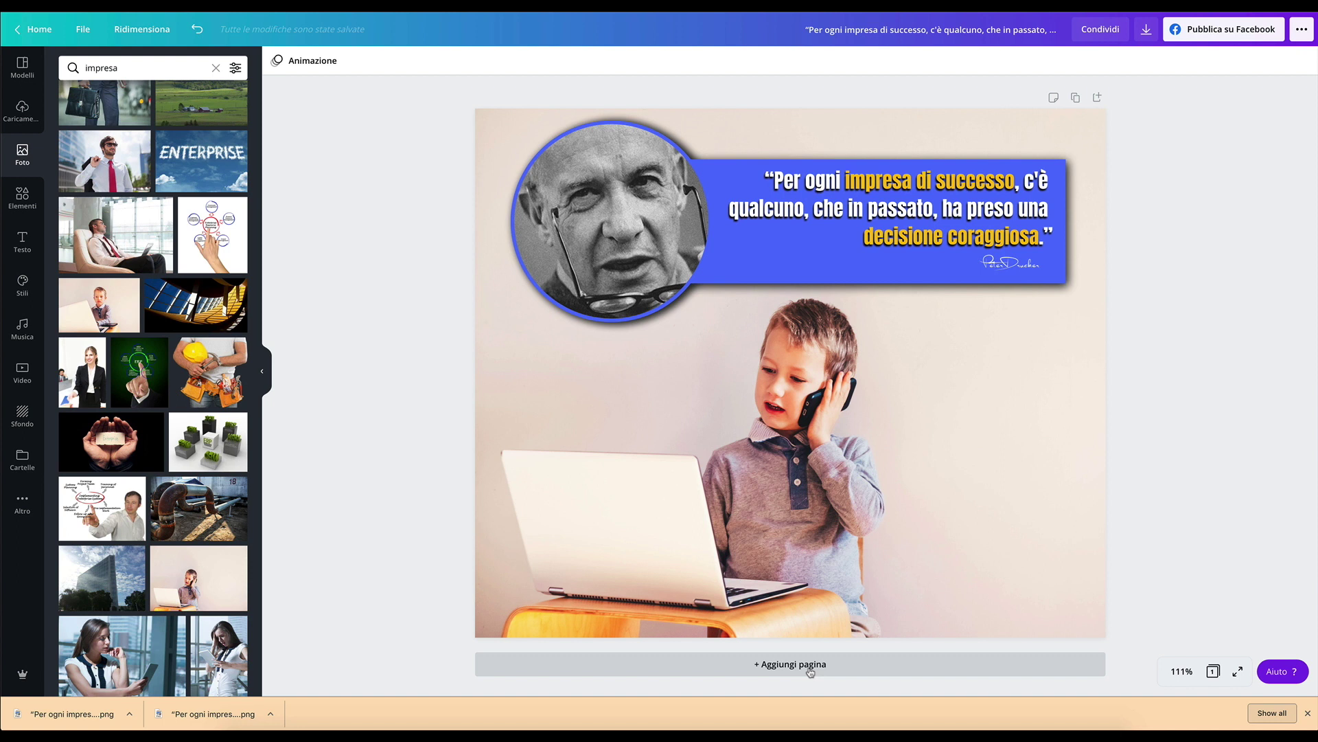
Add a small red heart shape beside the boy's head.
left_click(28, 208)
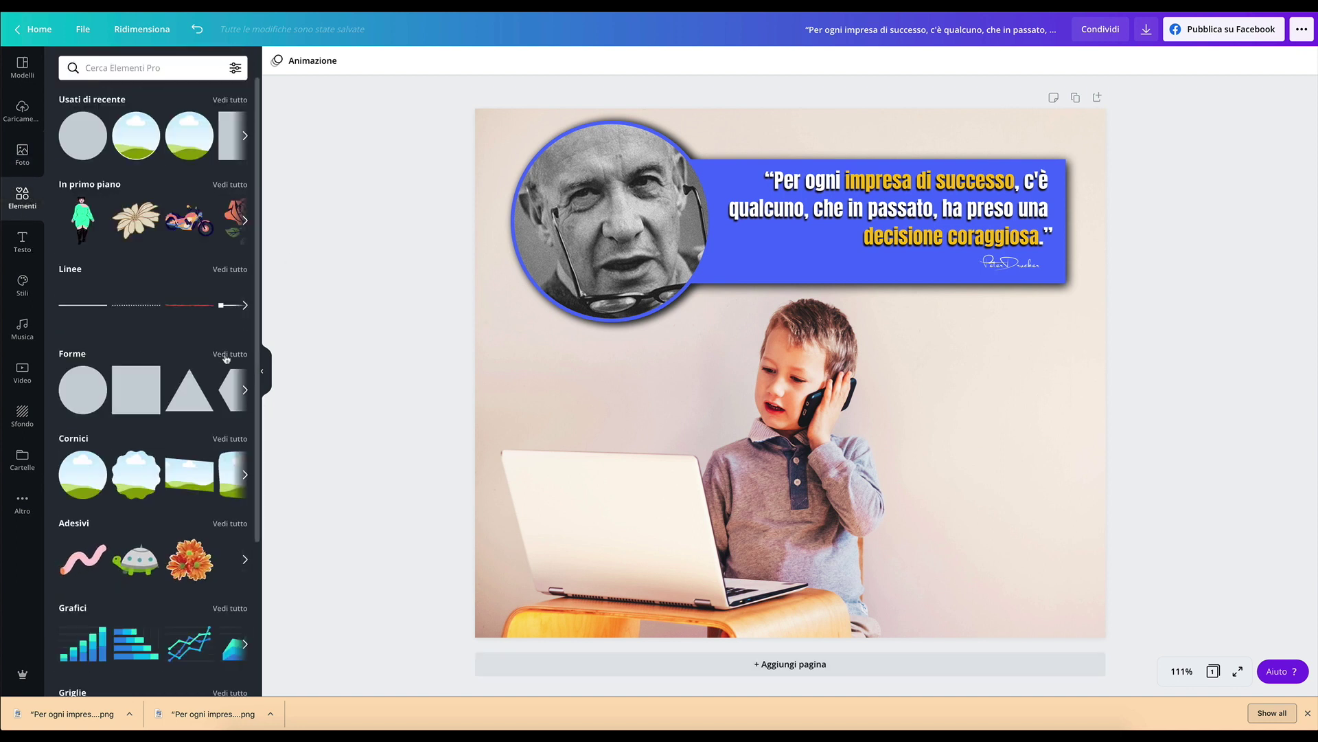
left_click(230, 354)
scroll(211, 410, "down", 4)
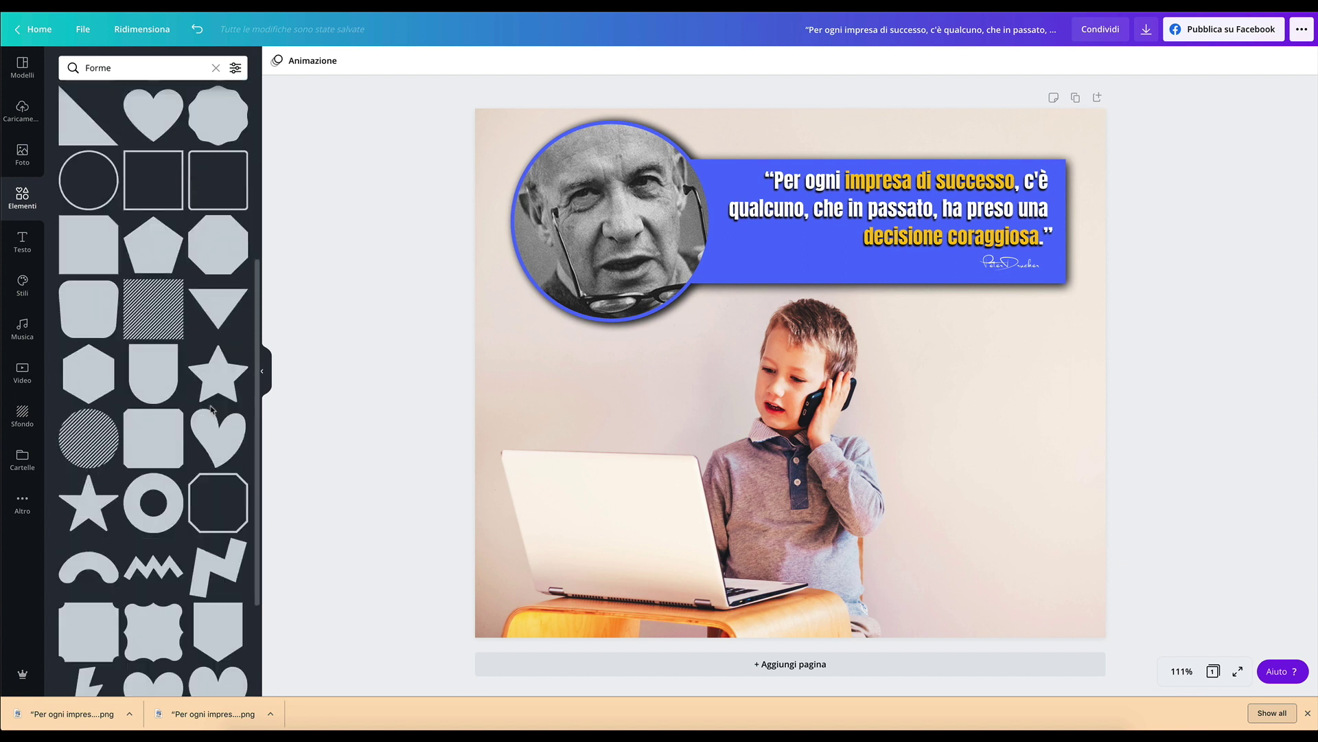
left_click(152, 117)
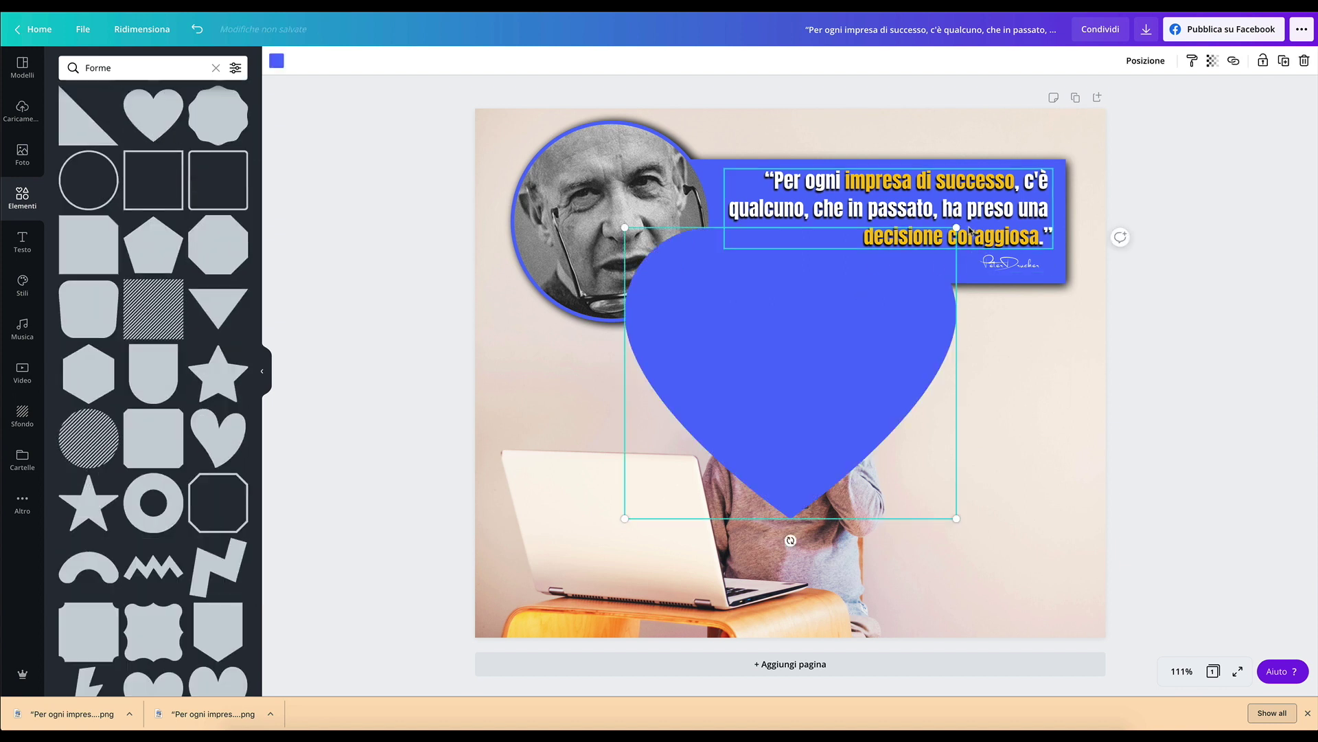
mouse_move(961, 230)
left_mouse_down()
mouse_move(669, 473)
mouse_move(913, 395)
mouse_move(924, 377)
left_mouse_up()
left_click(881, 379)
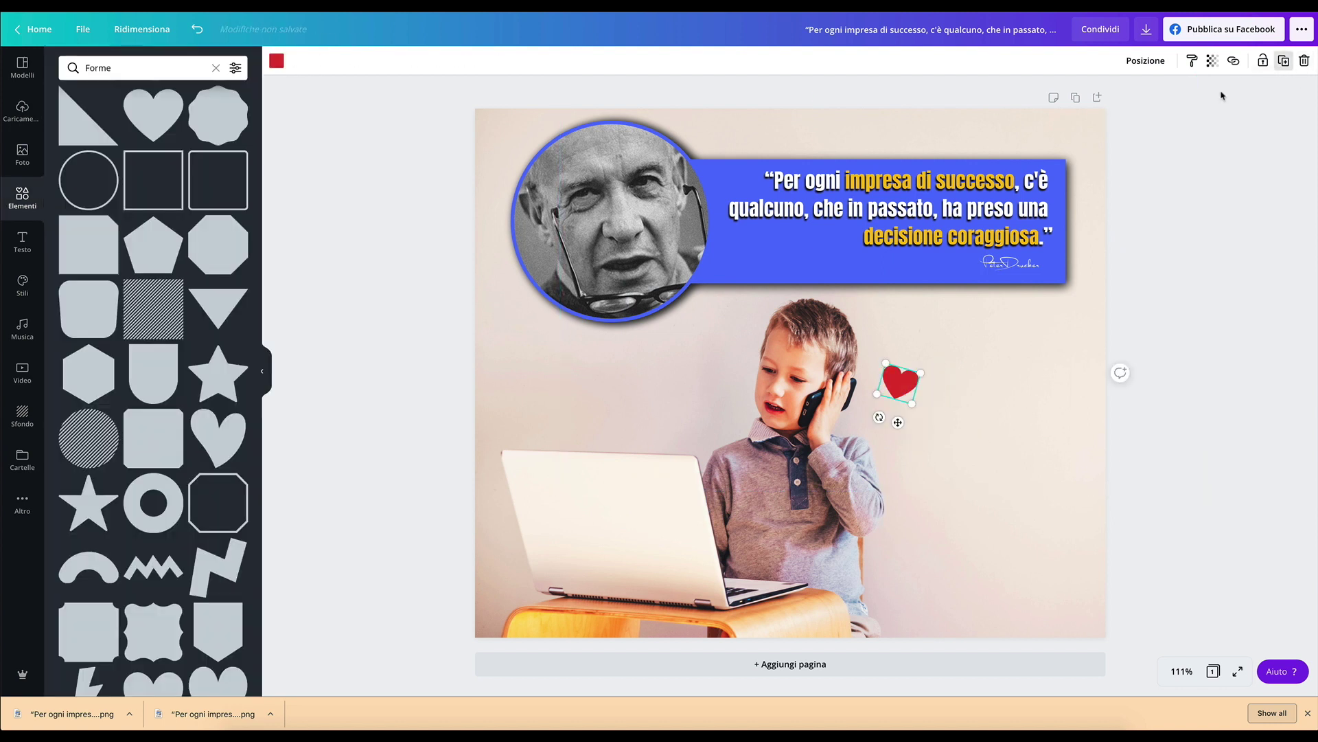
Copy the heart onto a new blank second page and centre it.
right_click(909, 376)
key("Escape")
left_click(839, 663)
key("ctrl+v")
left_click_drag(898, 385, 790, 395)
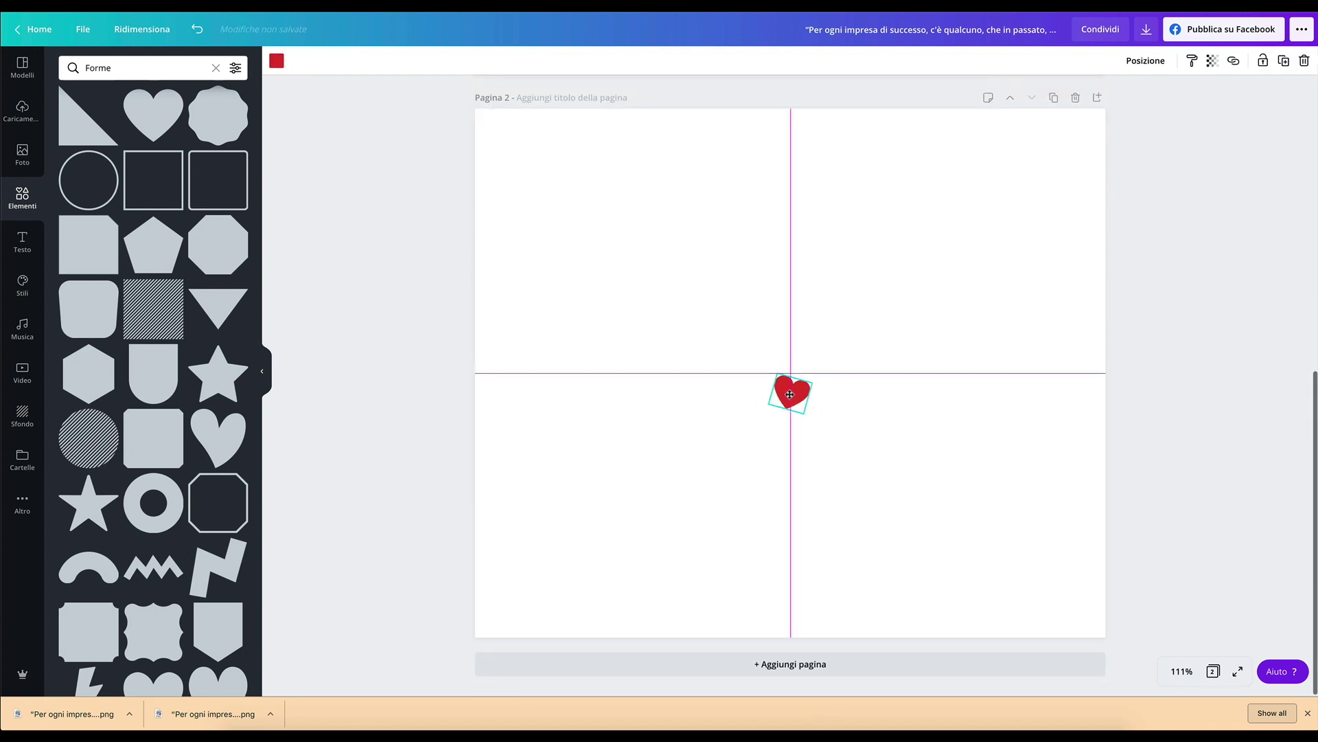
Export page 2's heart as a transparent PNG at 2× size, then delete page 2.
left_click(1119, 381)
left_click(1147, 29)
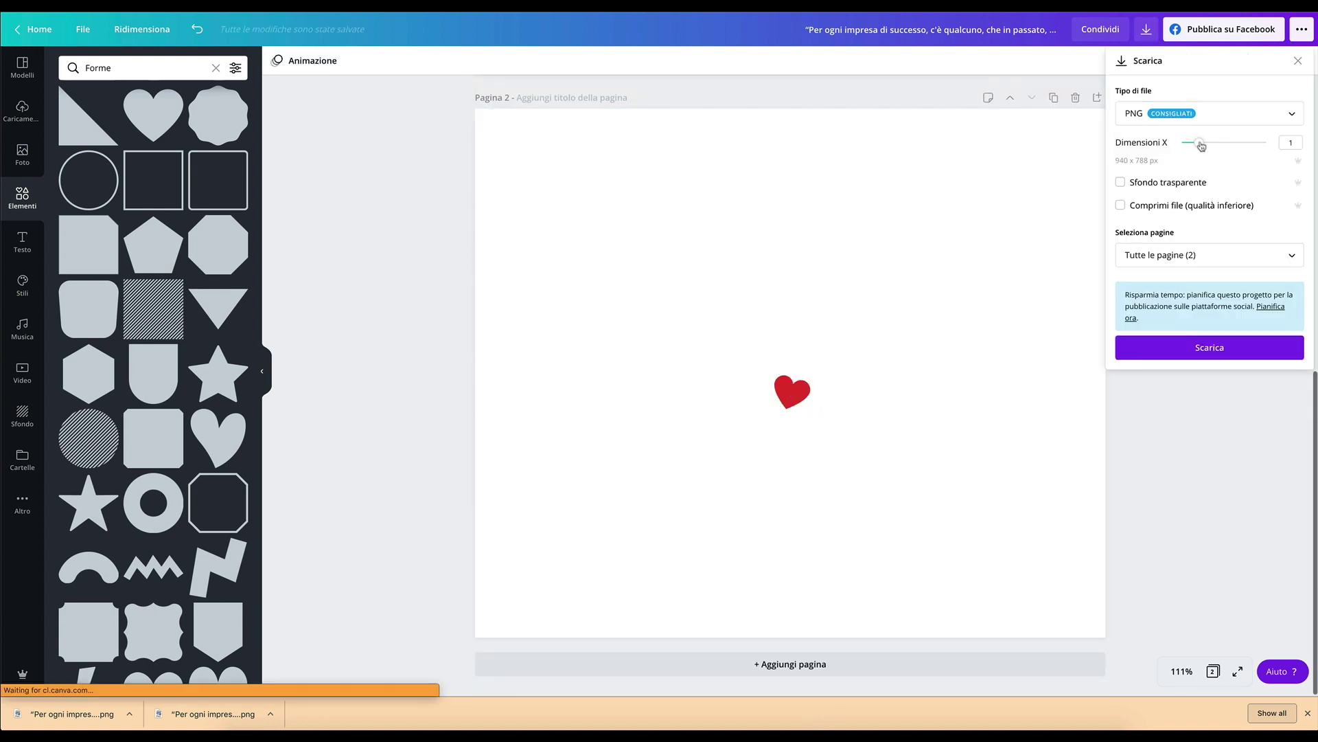
left_click_drag(1201, 145, 1234, 143)
left_click(1121, 182)
left_click(1208, 255)
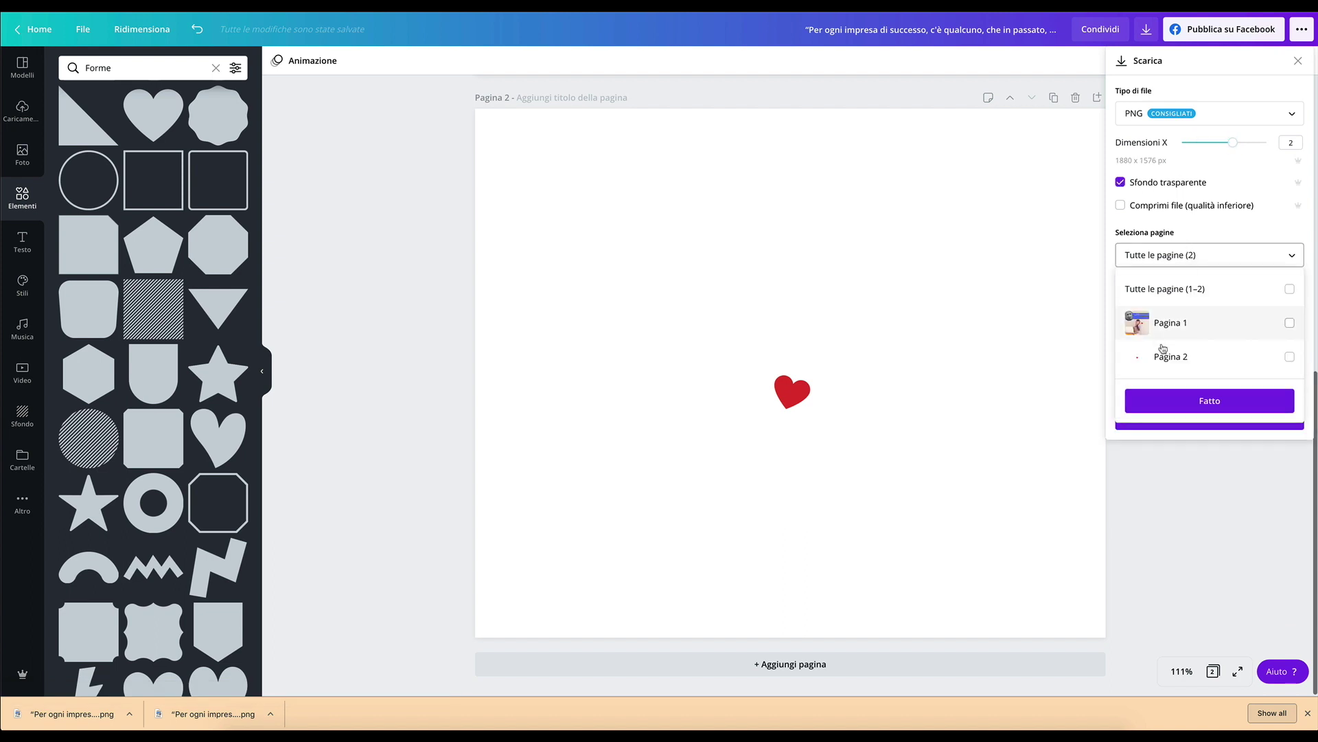
left_click(1290, 356)
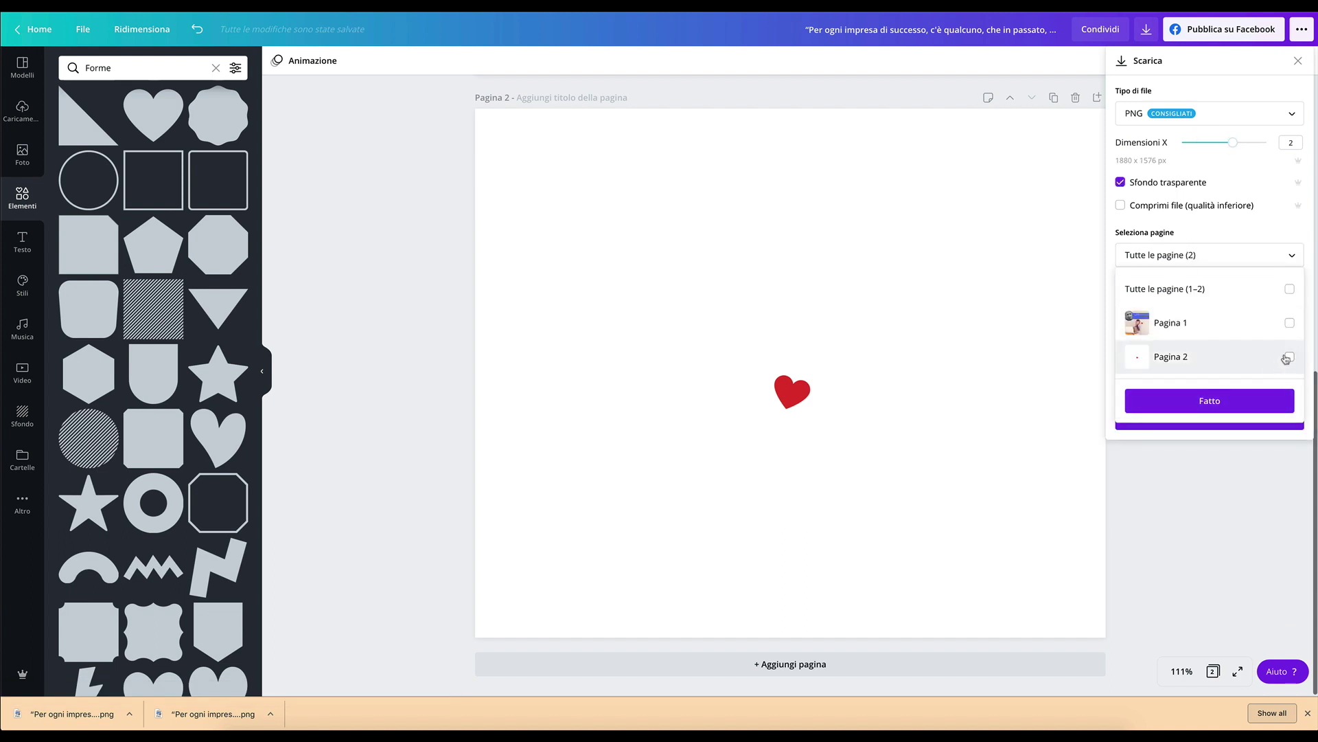
left_click(1208, 405)
left_click(1206, 416)
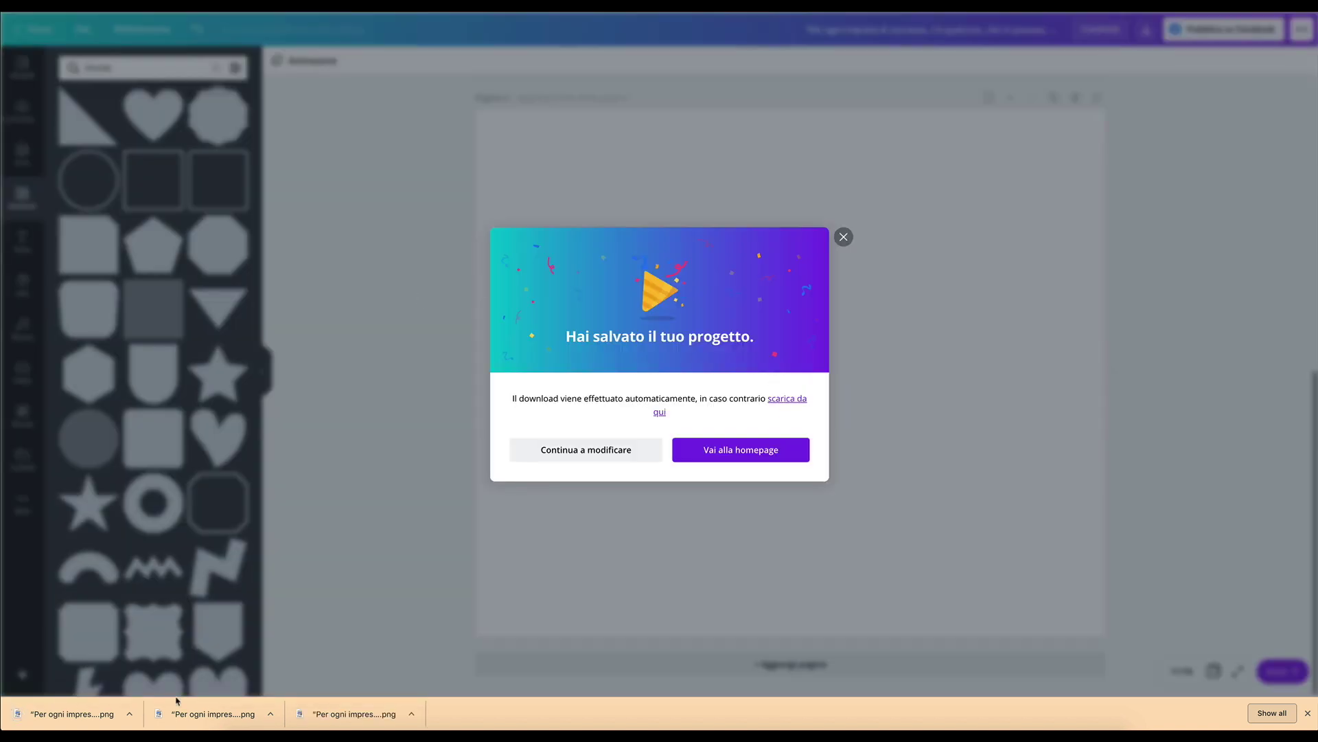
left_click(980, 204)
left_click(1075, 98)
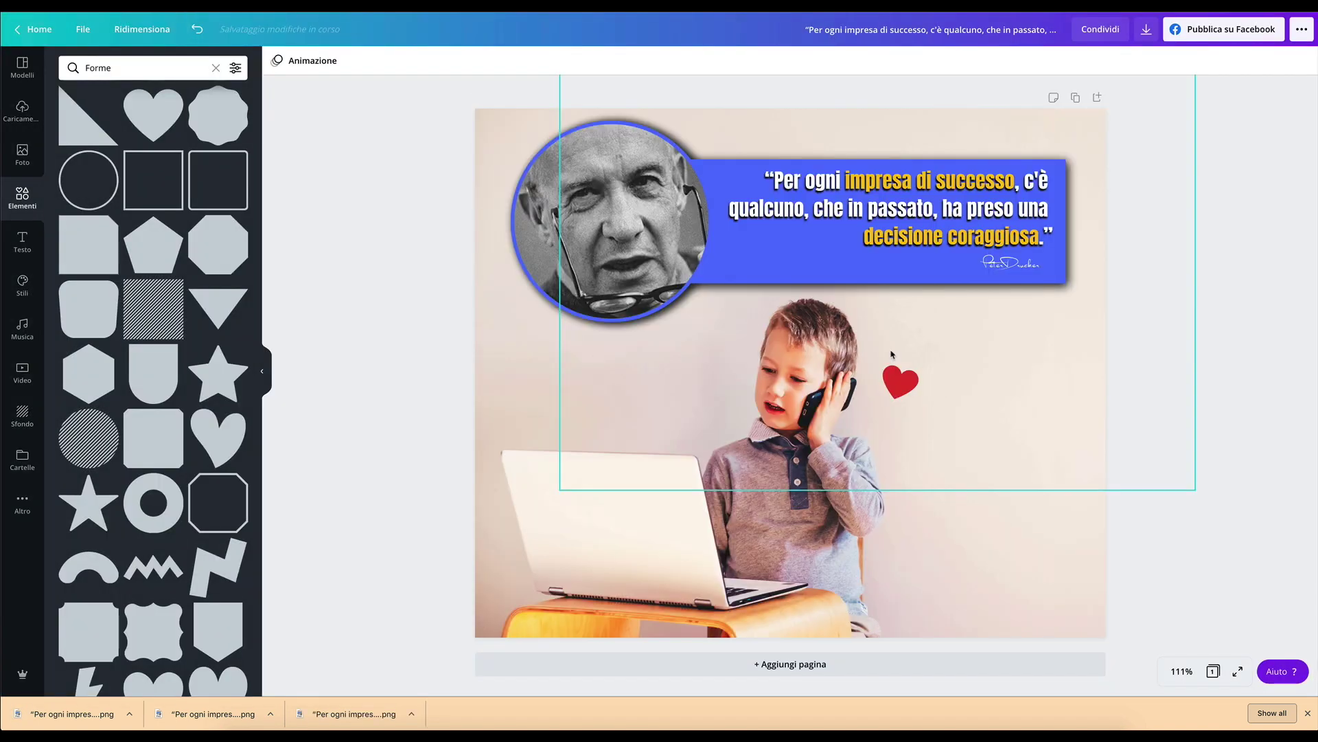
Import the saved heart PNG and adjust it: brightness -100, saturation -100, contrast 64, blur 5.
mouse_move(87, 724)
left_mouse_down()
mouse_move(110, 189)
mouse_move(792, 386)
left_mouse_up()
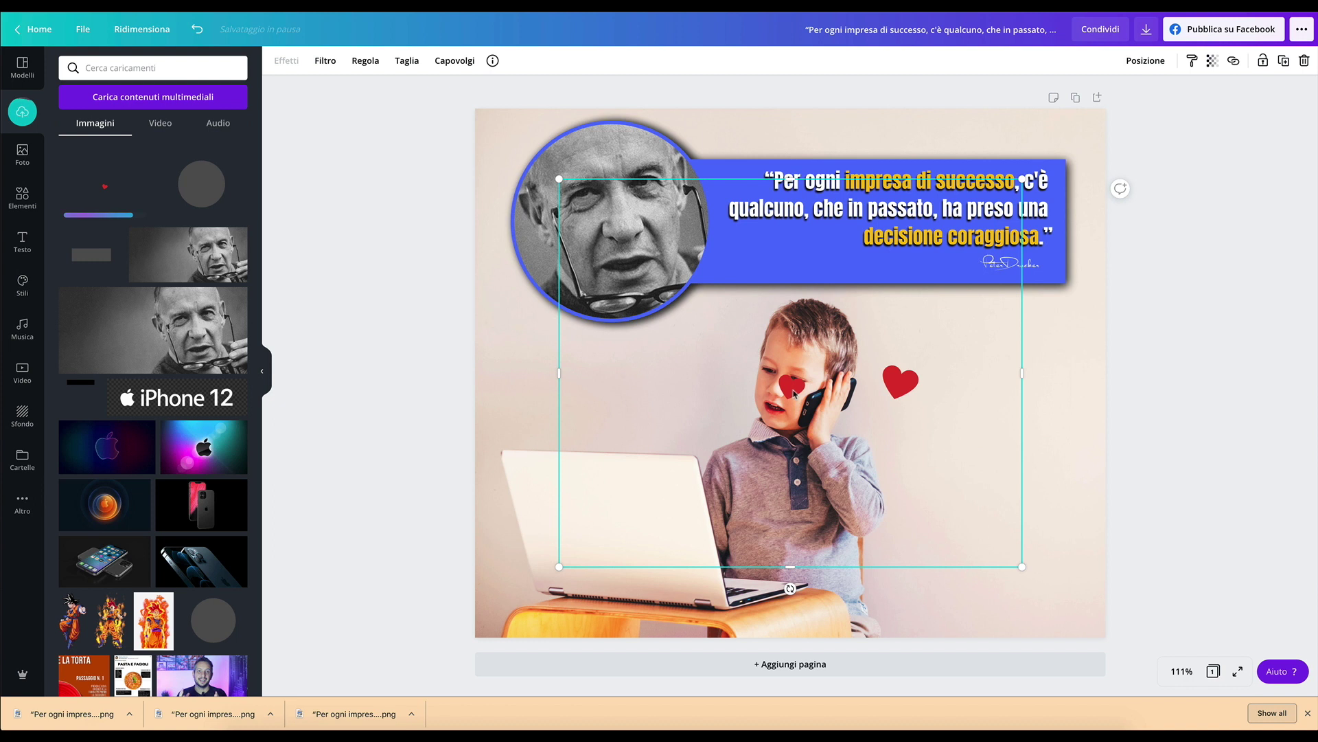
left_click(364, 60)
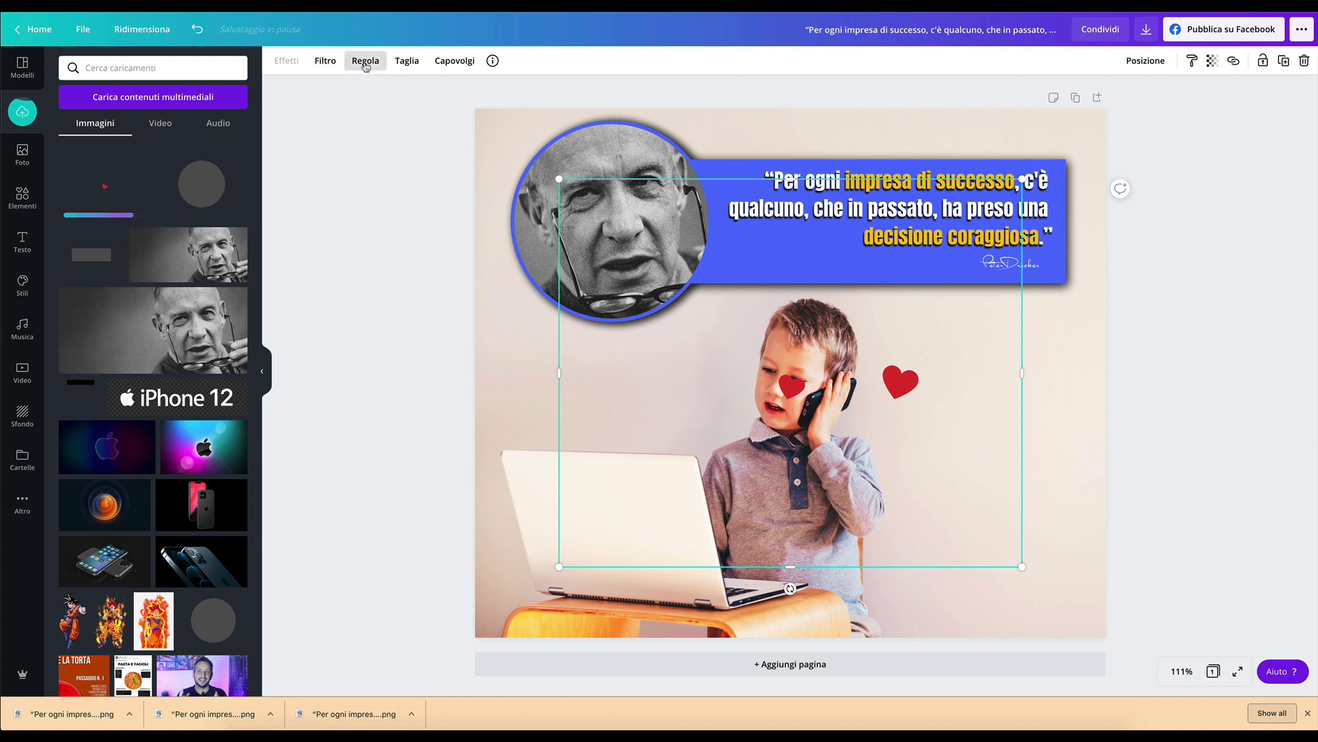
left_click_drag(167, 90, 113, 89)
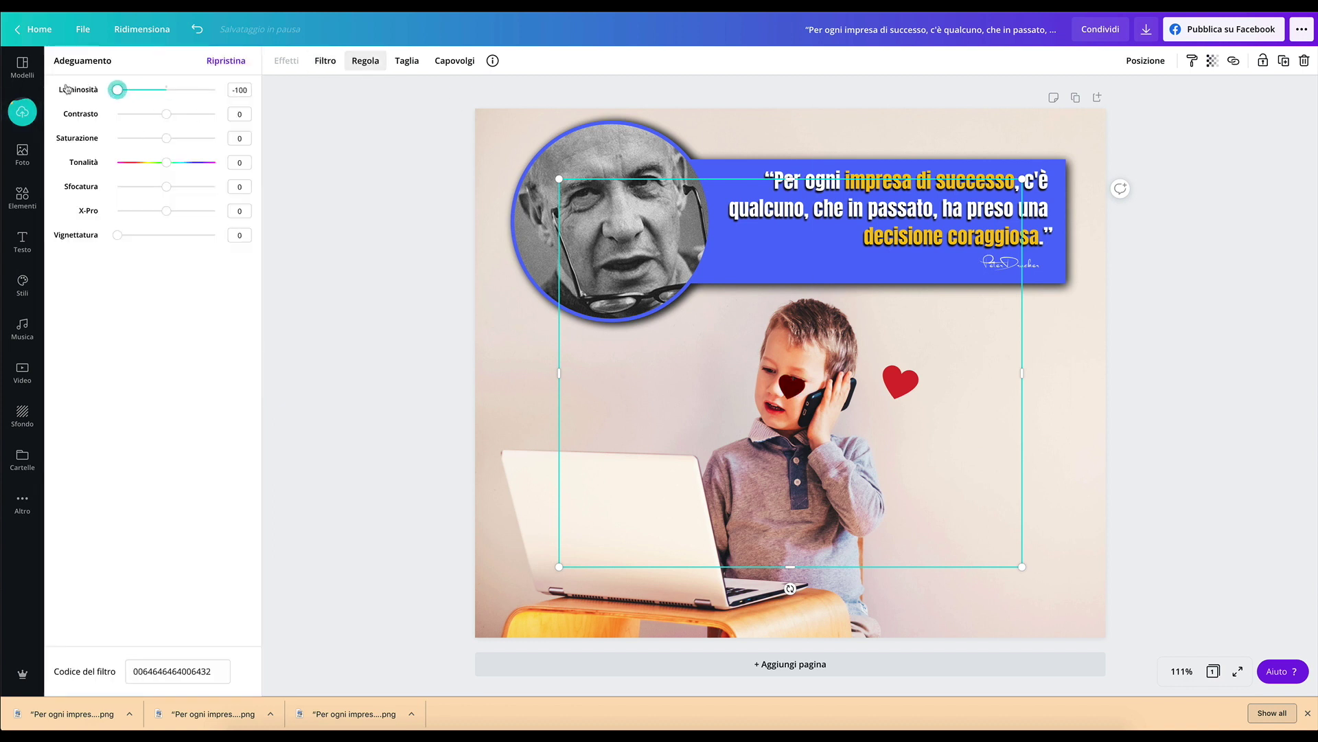
left_click(118, 114)
left_click_drag(166, 138, 65, 142)
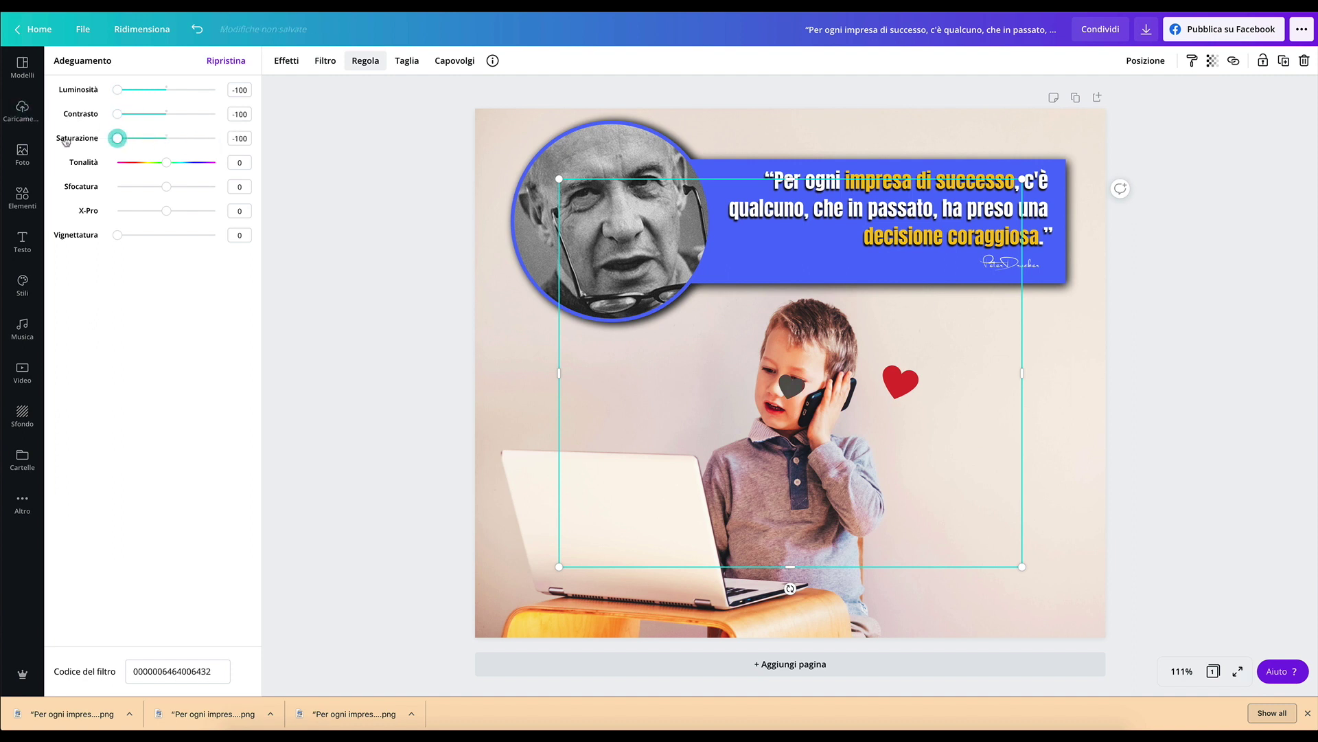
mouse_move(139, 97)
left_mouse_down()
mouse_move(159, 90)
mouse_move(113, 90)
mouse_move(309, 122)
mouse_move(198, 116)
left_mouse_up()
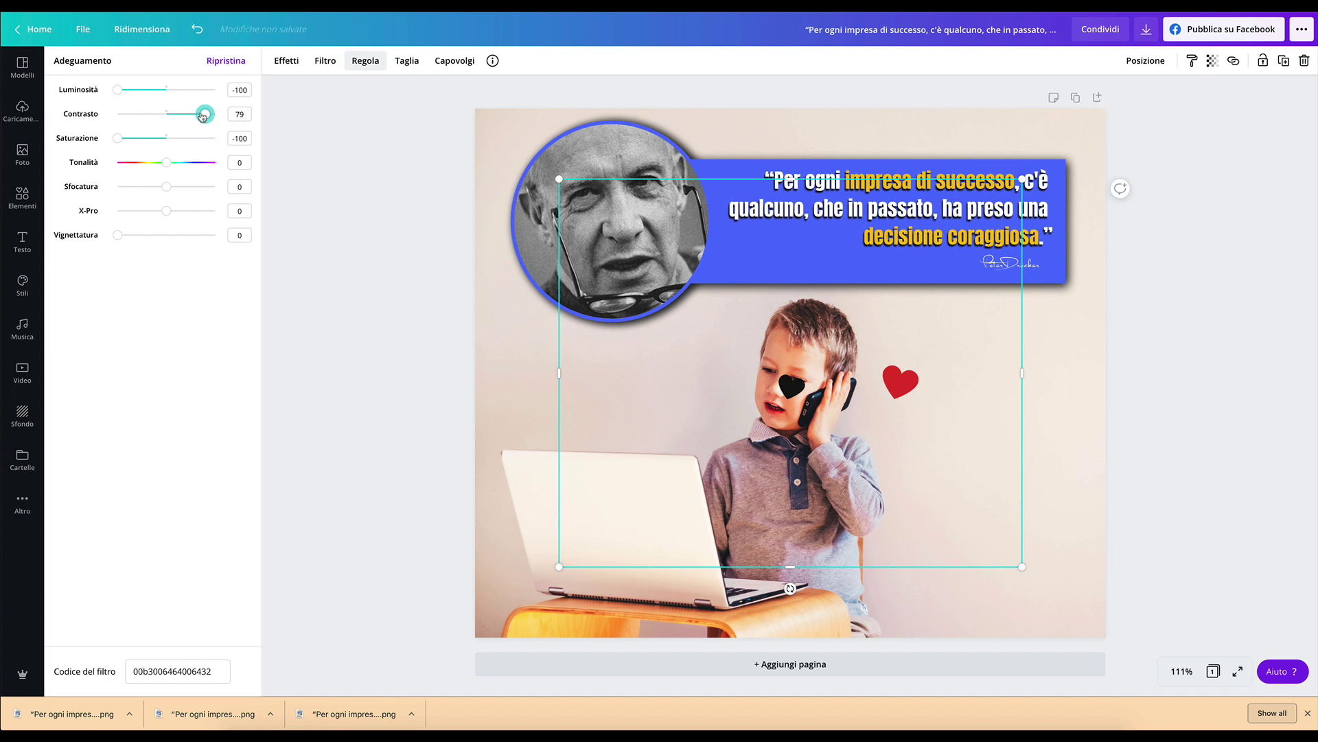
left_click_drag(167, 192, 169, 188)
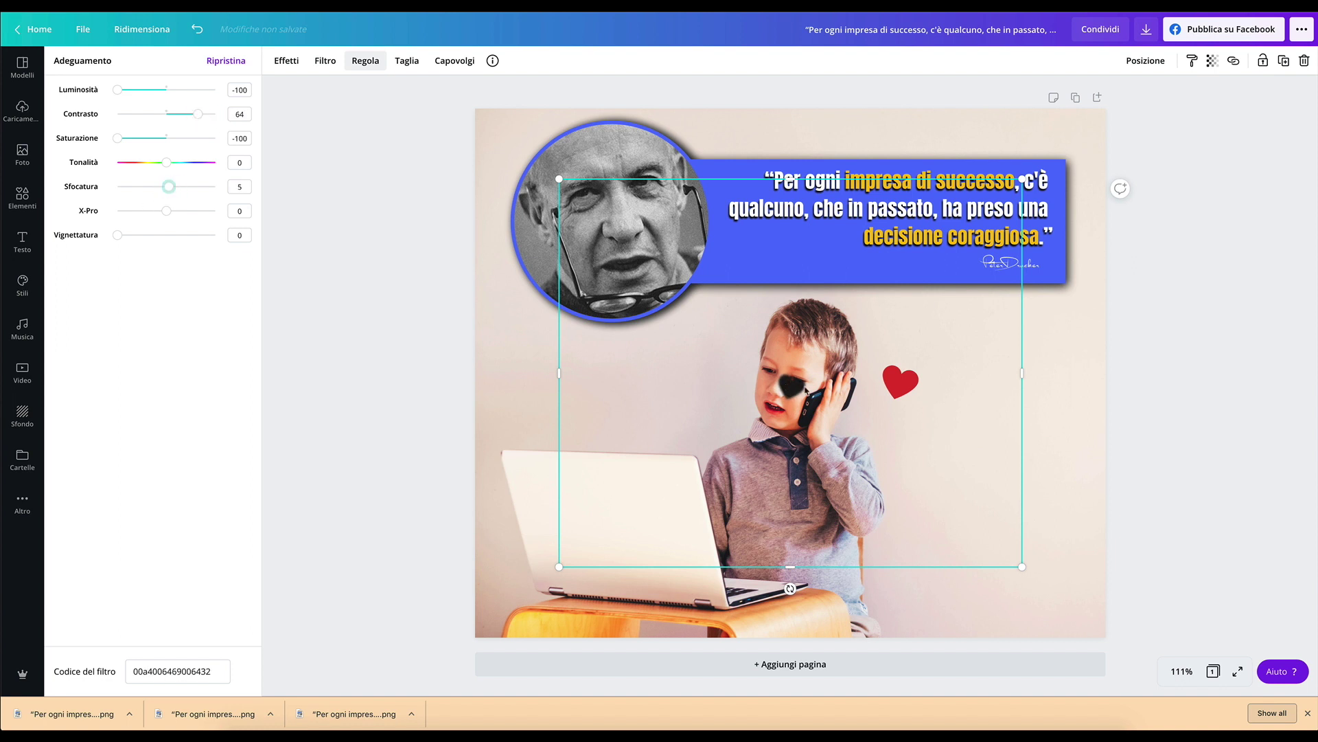
Move and enlarge the dark heart so it sits over the red heart.
left_click_drag(804, 388, 914, 384)
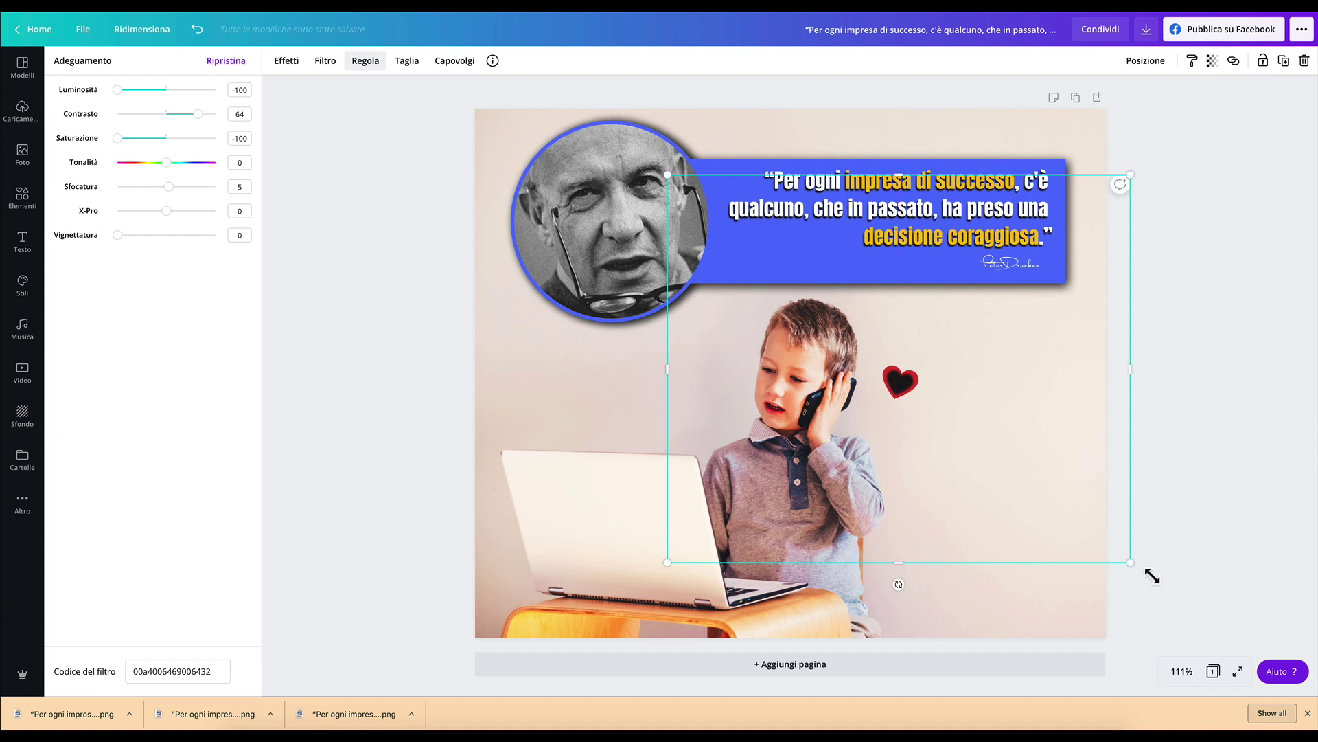
left_click_drag(1133, 564, 1295, 694)
left_click_drag(917, 405, 902, 391)
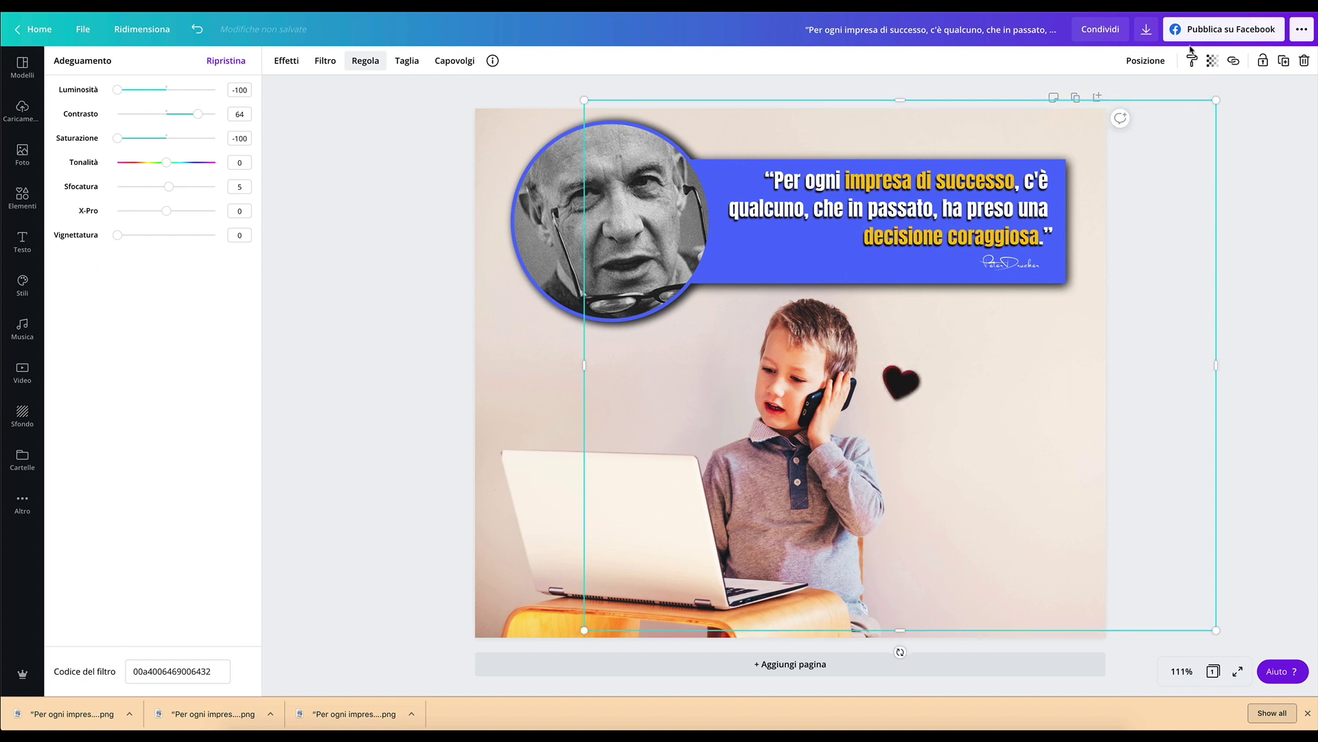
left_click(1145, 61)
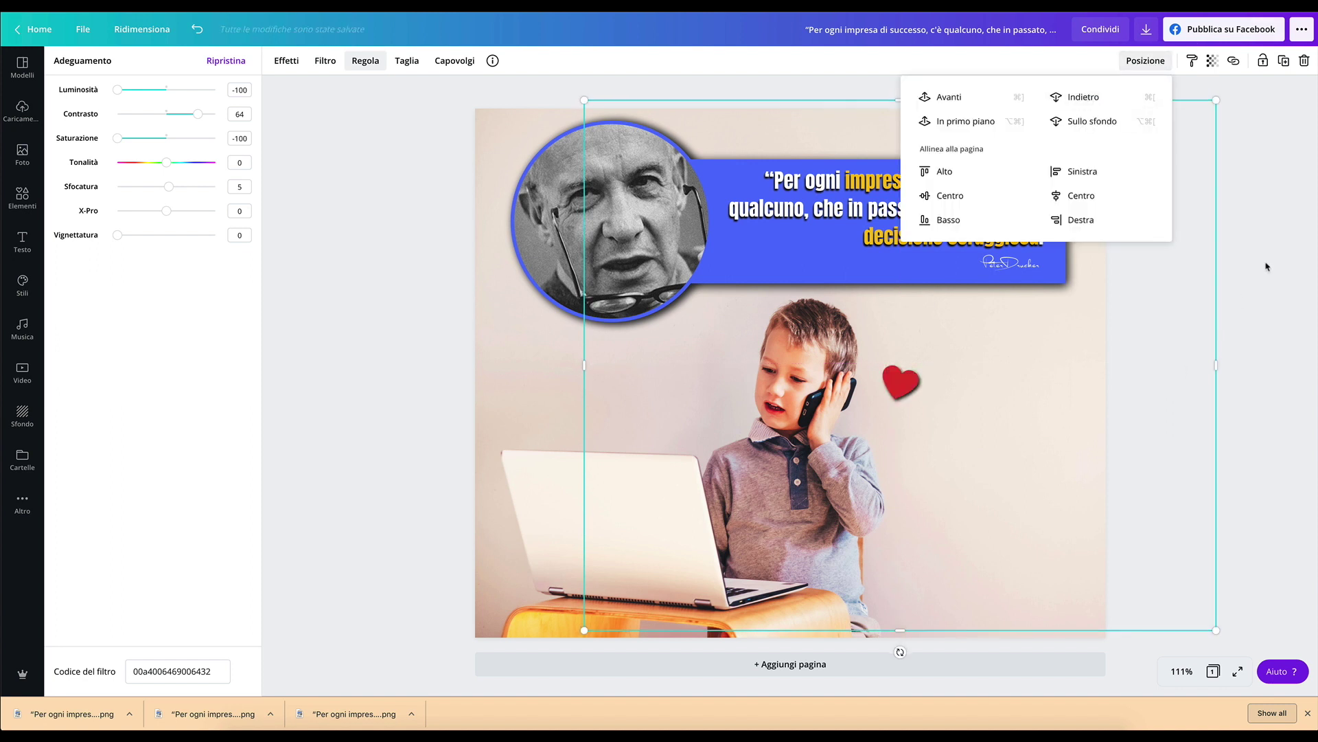
Send the dark heart behind the red heart and group the two hearts.
left_click(1267, 266)
left_click_drag(1267, 266, 854, 423)
left_click(1126, 62)
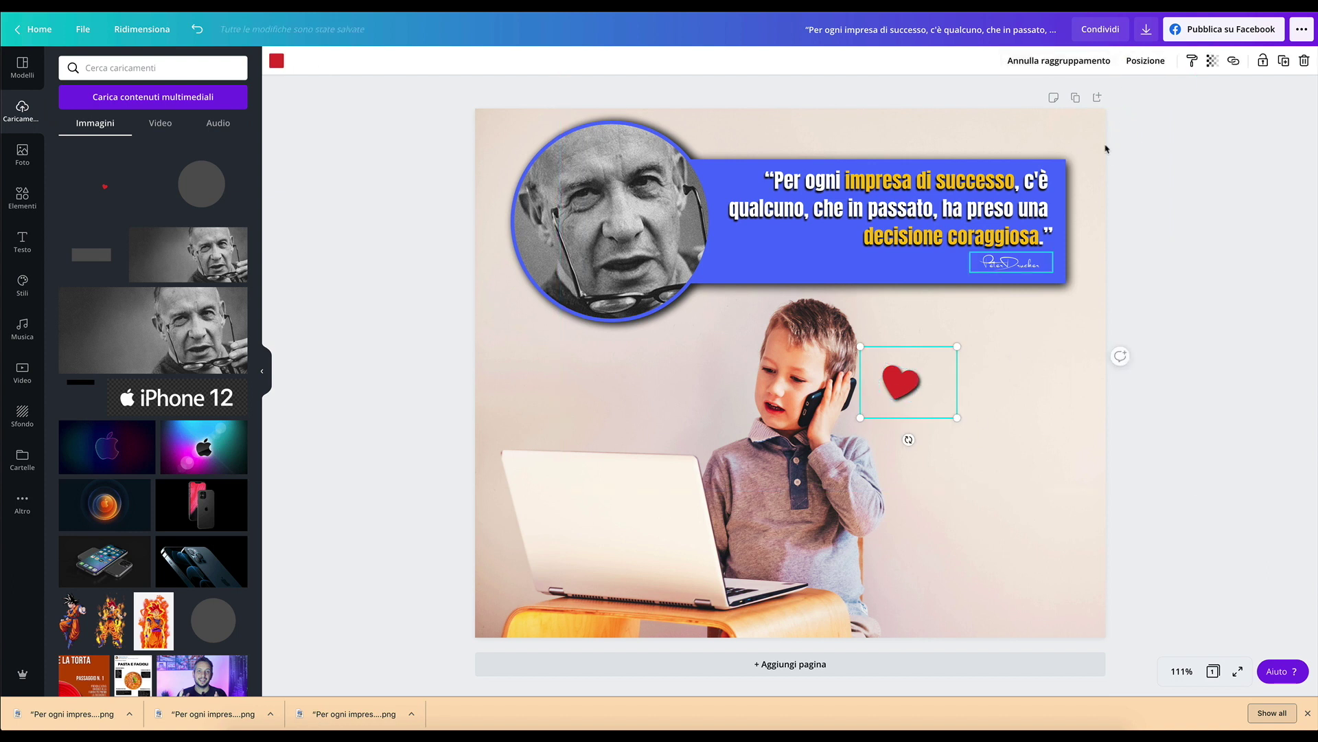
Add a smaller heart copy near the boy's phone plus a tilted third copy.
left_click(1286, 61)
mouse_move(925, 397)
left_mouse_down()
mouse_move(991, 422)
mouse_move(878, 424)
mouse_move(948, 397)
mouse_move(936, 380)
mouse_move(952, 376)
left_mouse_up()
key("ctrl+d")
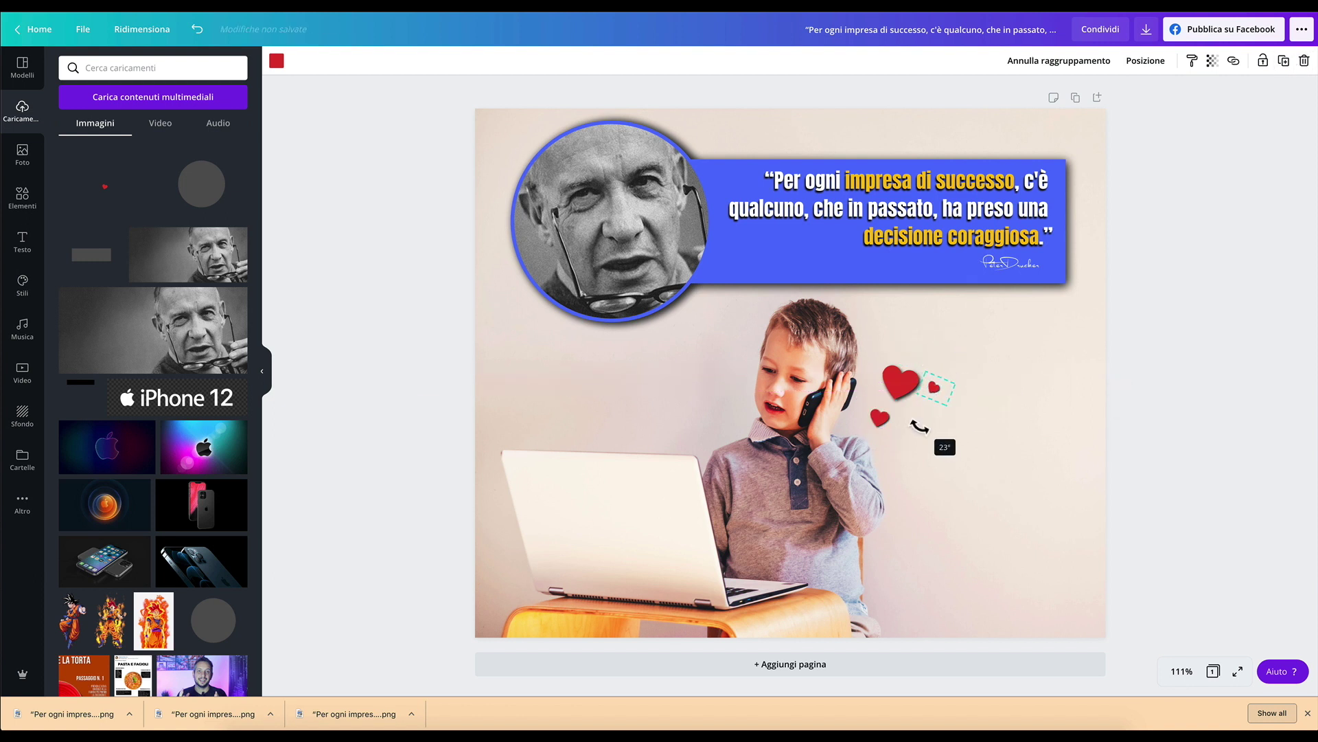
mouse_move(927, 422)
left_mouse_down()
mouse_move(942, 416)
mouse_move(879, 345)
left_mouse_up()
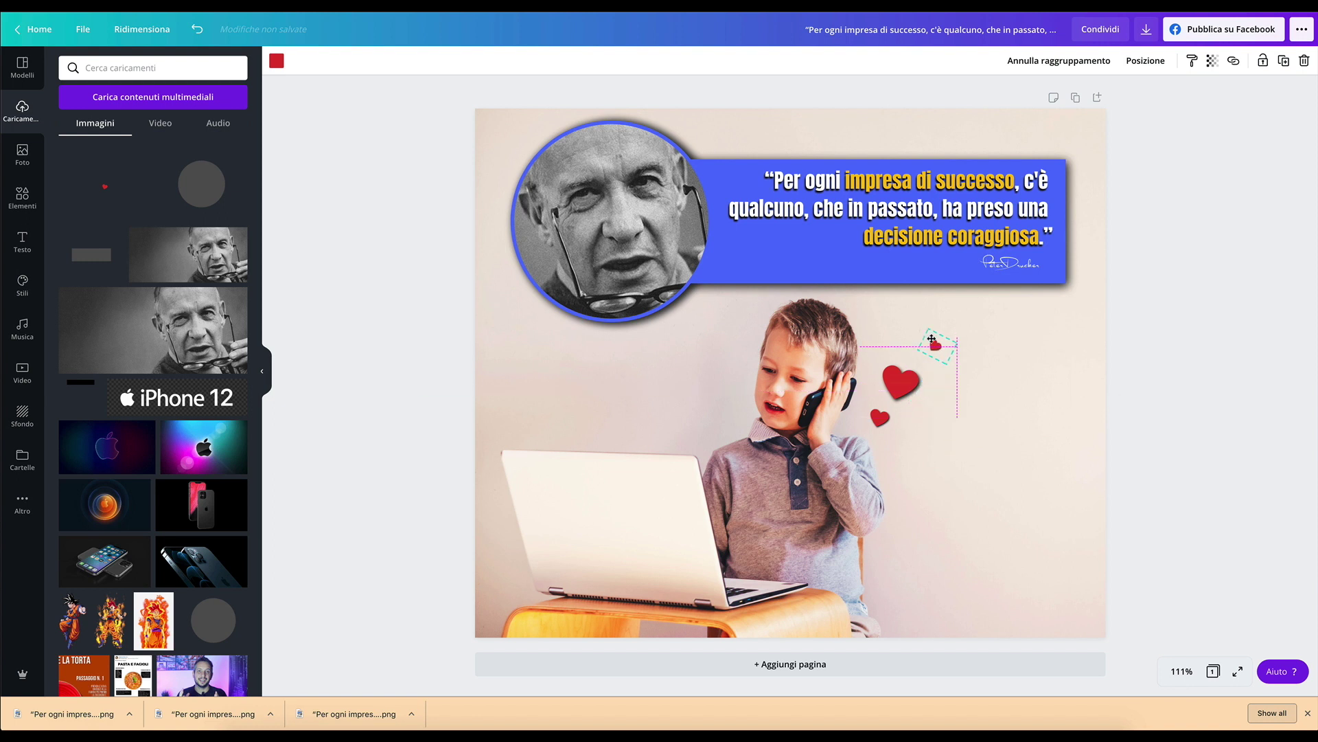
left_click(998, 501)
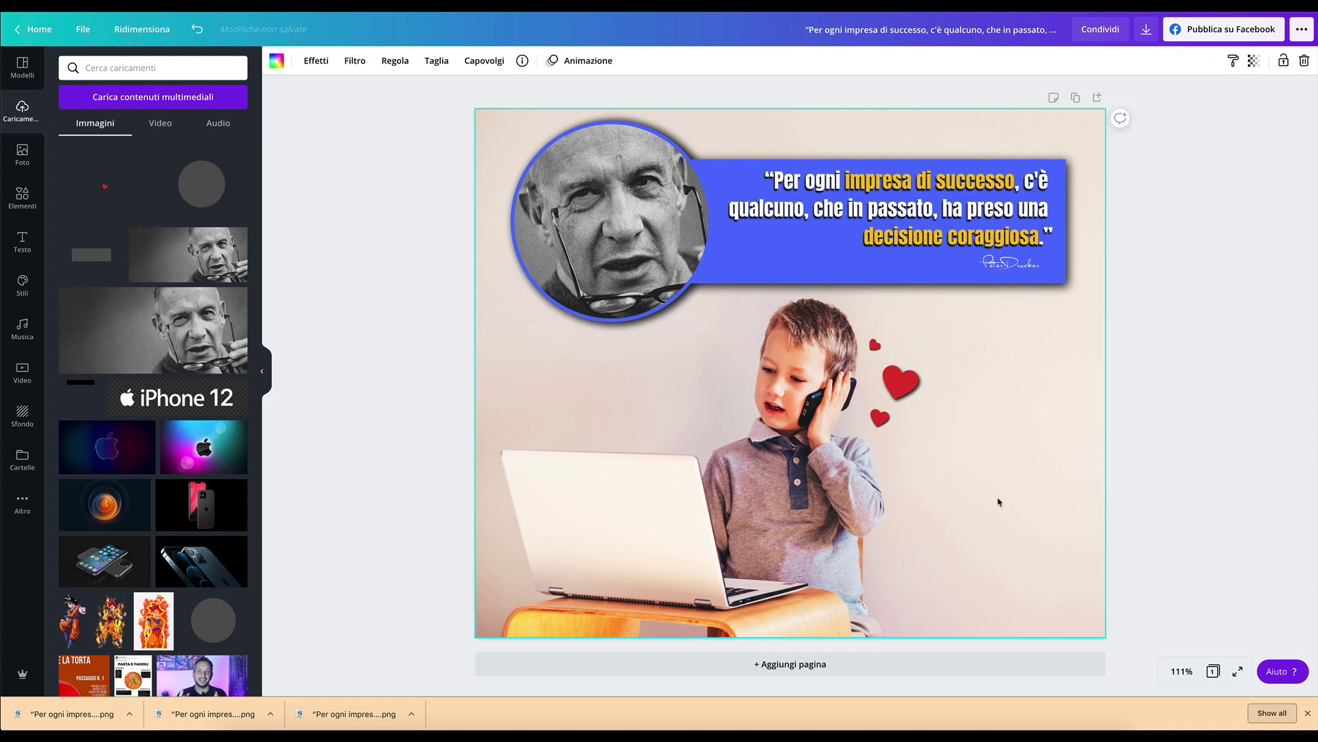